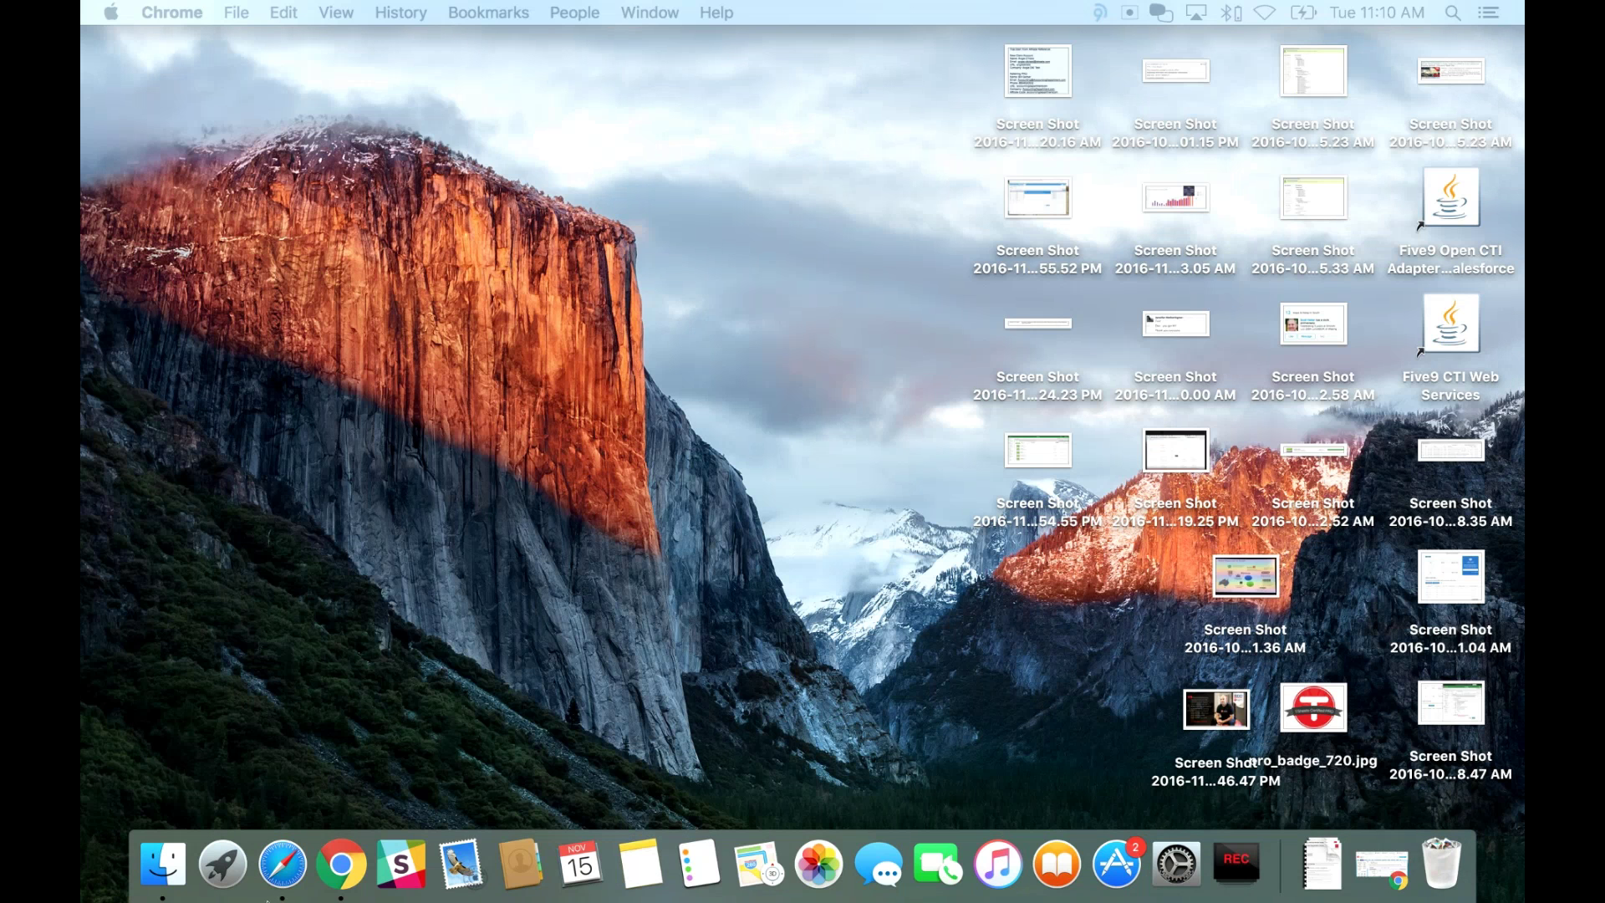
# - Move the Safari window with the TSheets login page onto this display and make it full screen
pyautogui.moveTo(267, 901); pyautogui.dragTo(615, 37)
pyautogui.moveTo(101, 27)
pyautogui.mouseDown()
pyautogui.moveTo(436, 171)
pyautogui.moveTo(87, 32)
pyautogui.mouseUp()
pyautogui.click(146, 47)
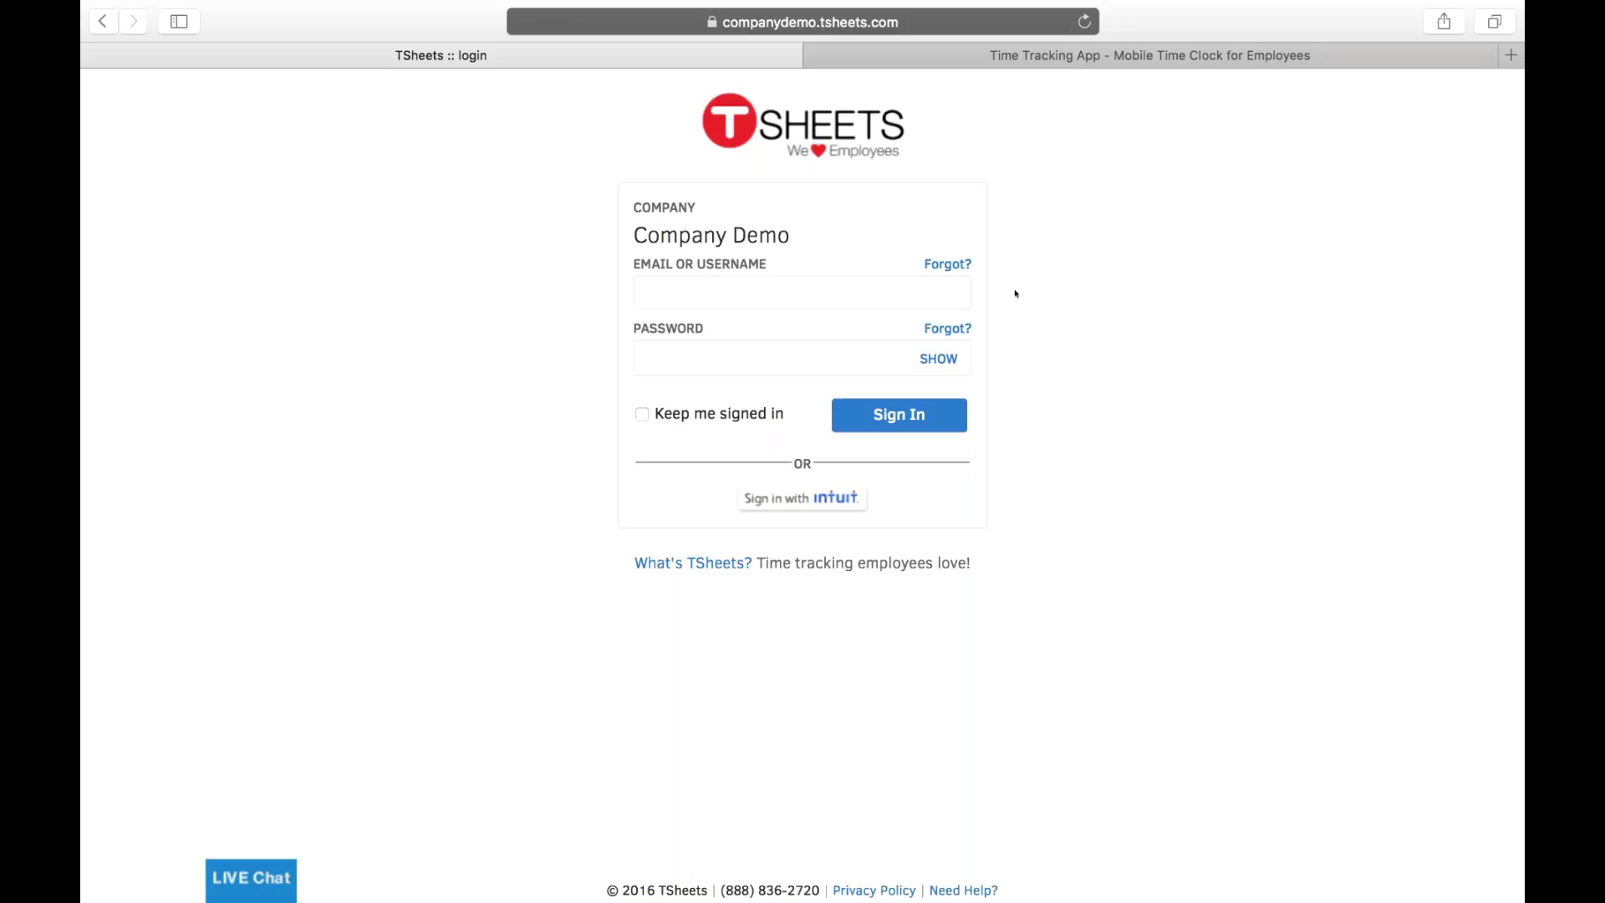
# - Enter the employee's username in the Email or Username field, correcting the typos
pyautogui.click(952, 283)
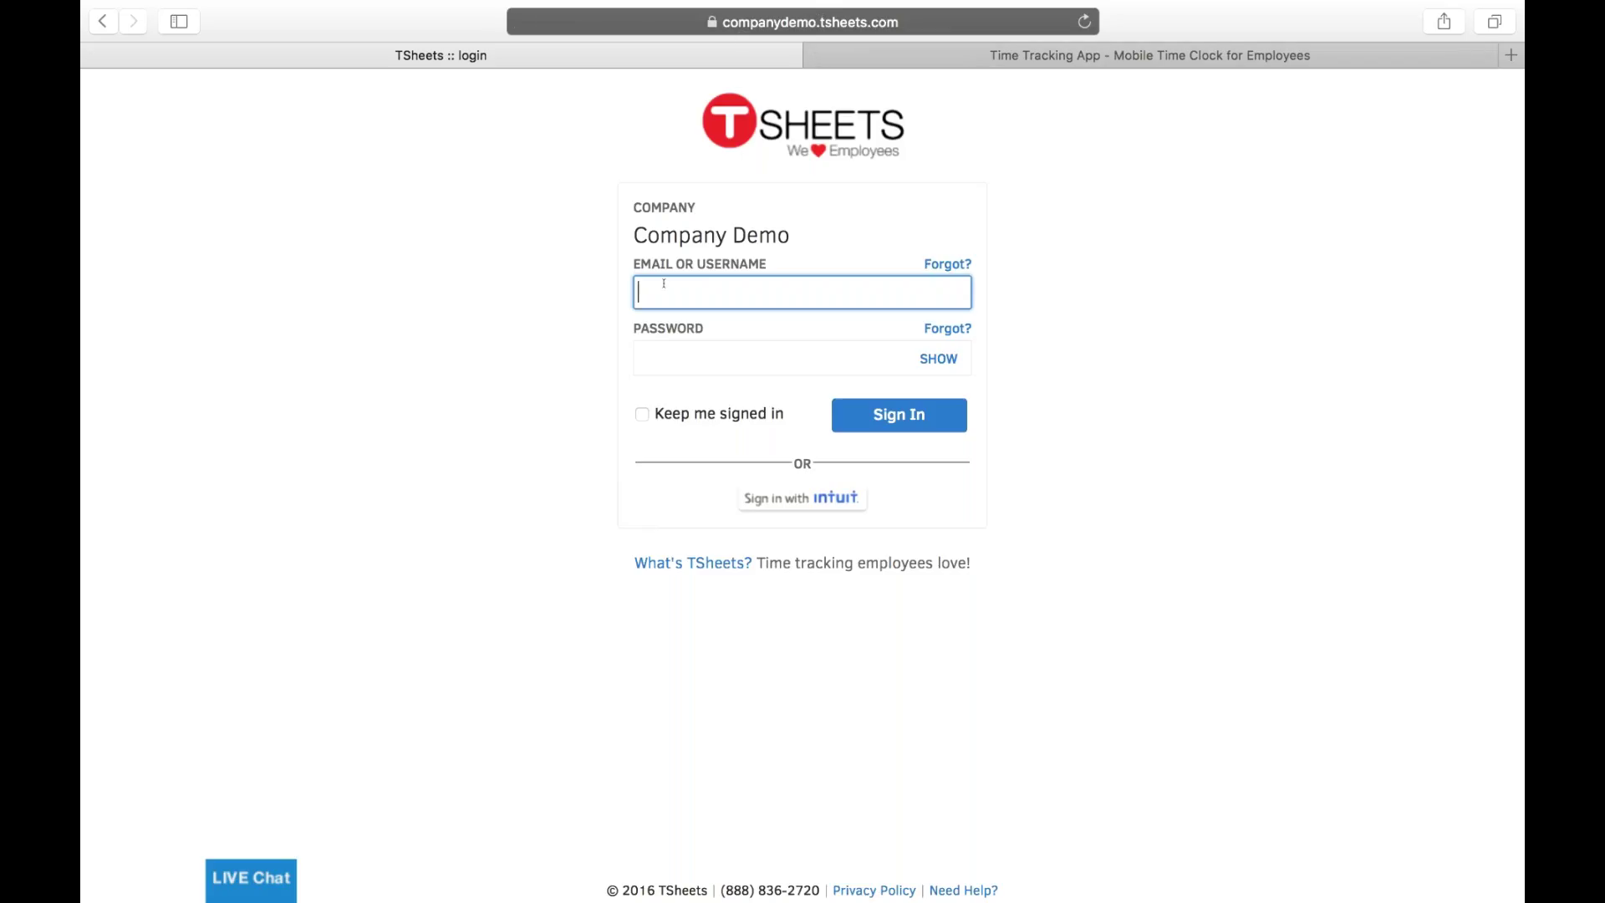
pyautogui.press('Tab')
pyautogui.click(775, 302)
pyautogui.press('BackSpace')
pyautogui.press('BackSpace')
pyautogui.press('BackSpace')
pyautogui.write('ha')
pyautogui.press('Tab')
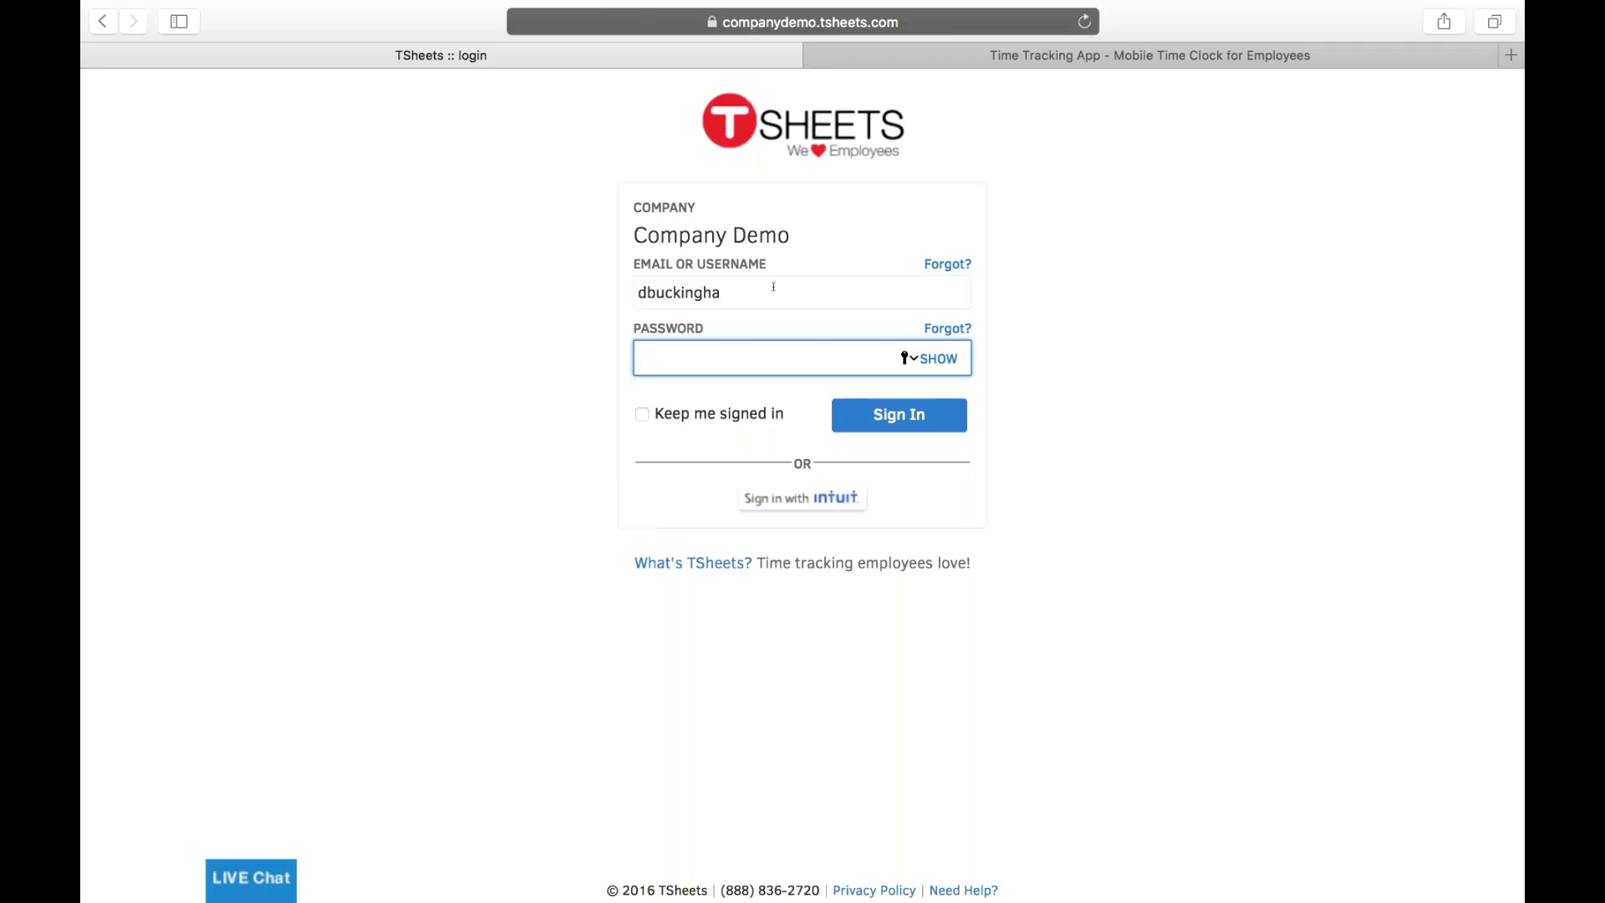
pyautogui.click(791, 283)
pyautogui.write('m')
# - Enter the account password and sign in to the Company Demo account
pyautogui.press('Tab')
pyautogui.write('•••')
pyautogui.press('BackSpace')
pyautogui.press('BackSpace')
pyautogui.press('BackSpace')
pyautogui.write('••••••••')
pyautogui.click(911, 420)
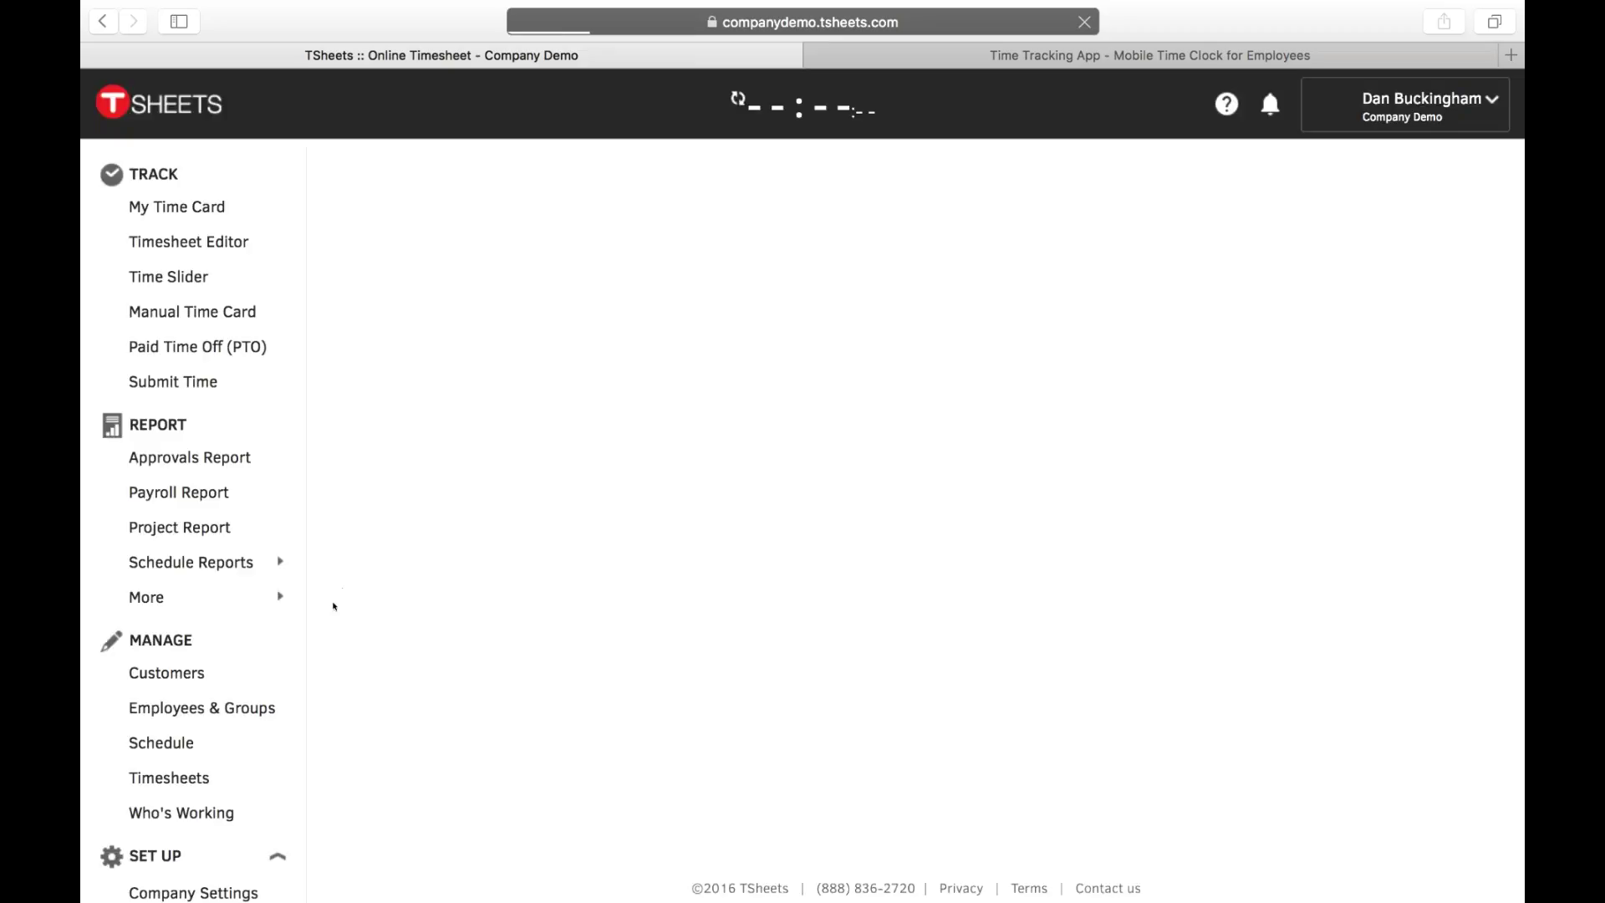
# - Open Manage > Schedule to show the week of Nov 13–19, 2016
pyautogui.click(178, 683)
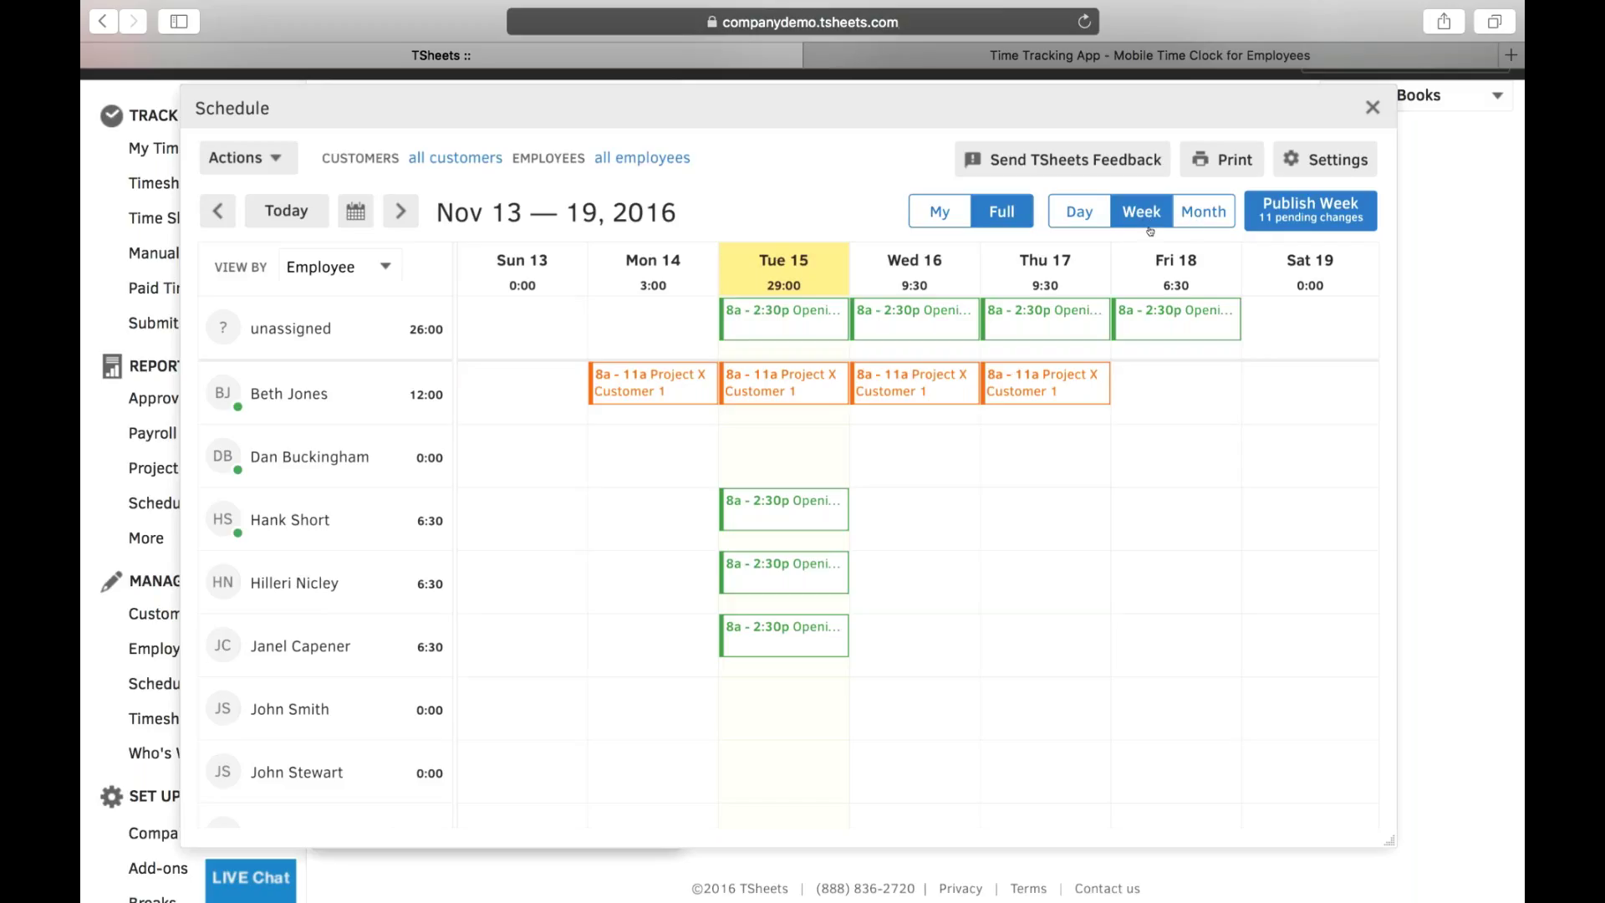
# - Create a Wednesday, Nov 16 shift titled 'Opening Shift' running 8:00am to 2:00pm
pyautogui.click(915, 350)
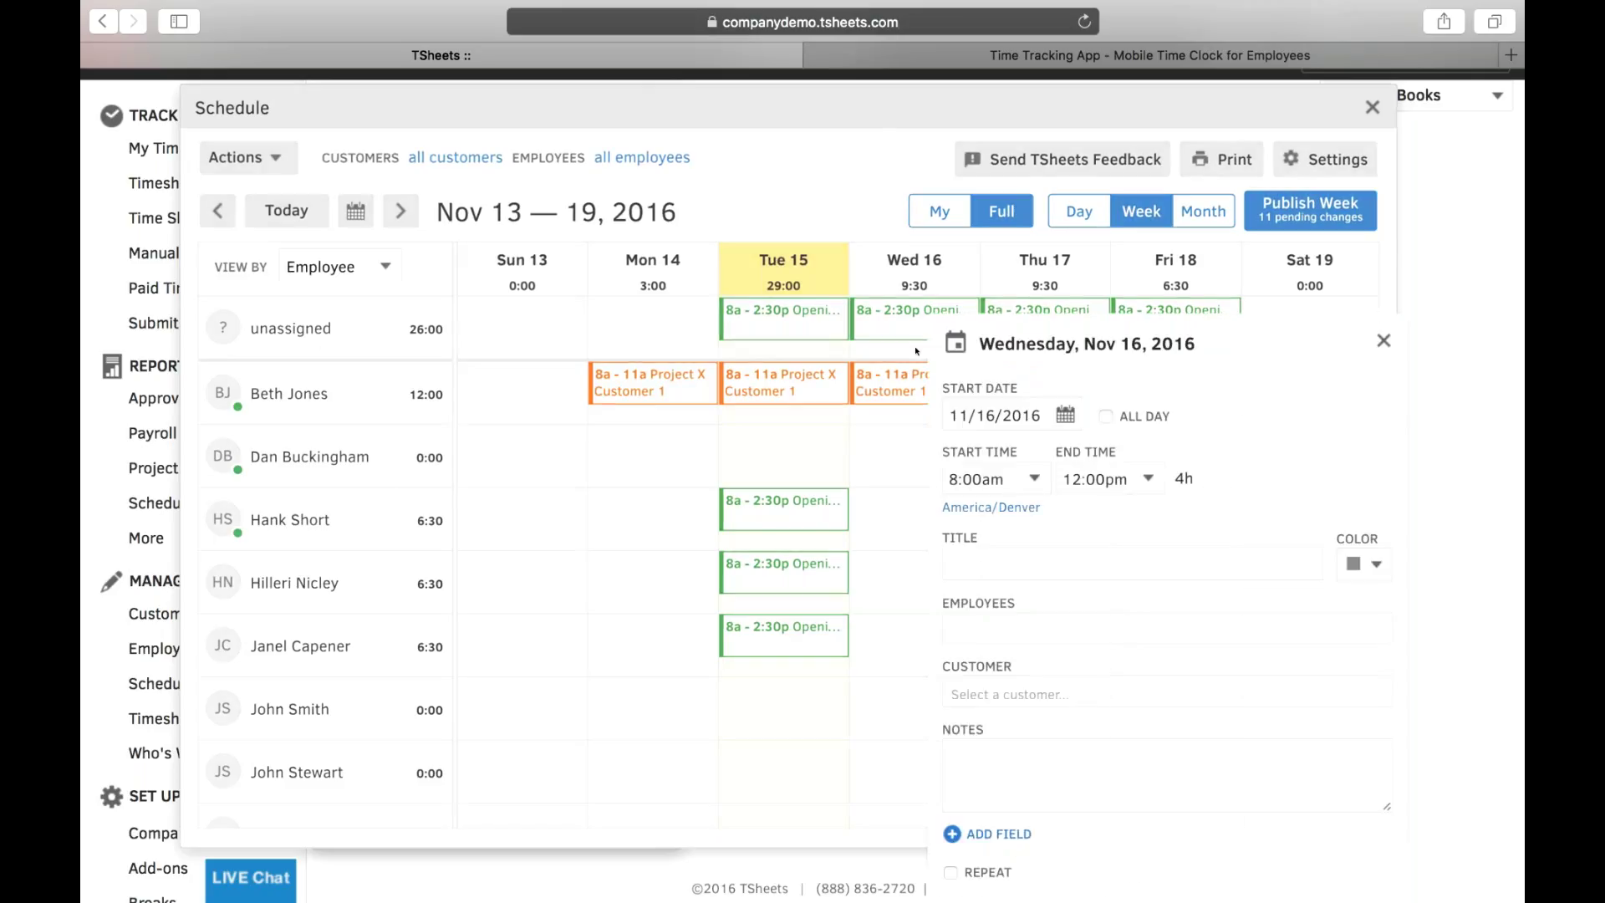
pyautogui.click(1010, 564)
pyautogui.write('Jobs')
pyautogui.press('BackSpace')
pyautogui.press('BackSpace')
pyautogui.press('BackSpace')
pyautogui.press('BackSpace')
pyautogui.write('Opening Shift')
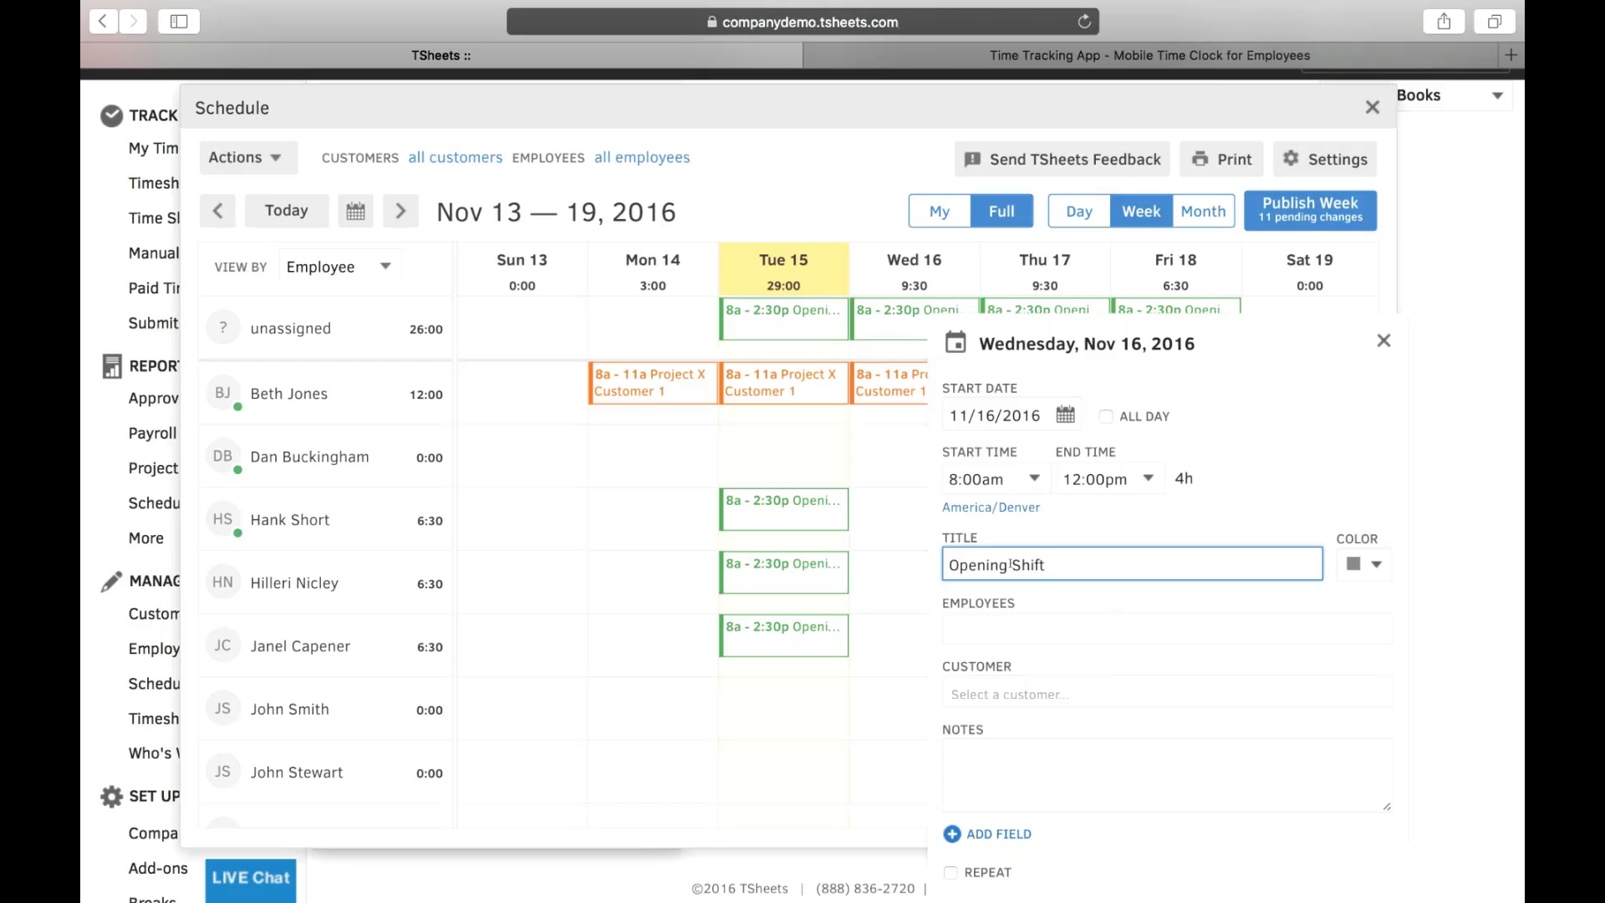
pyautogui.click(1119, 482)
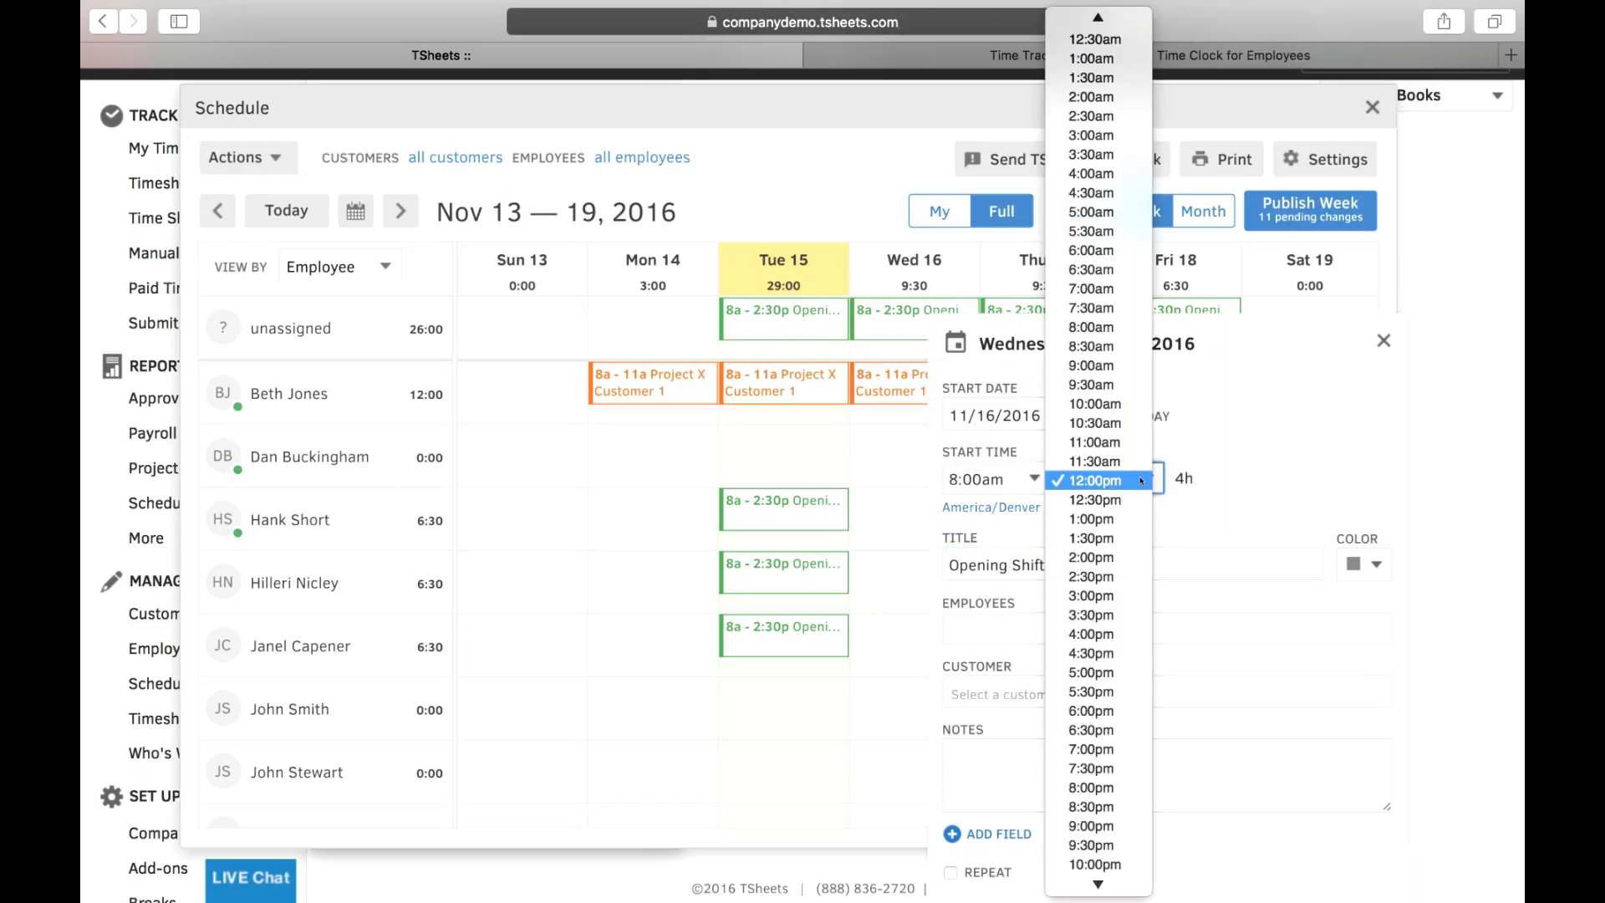
pyautogui.click(1075, 559)
pyautogui.click(1366, 565)
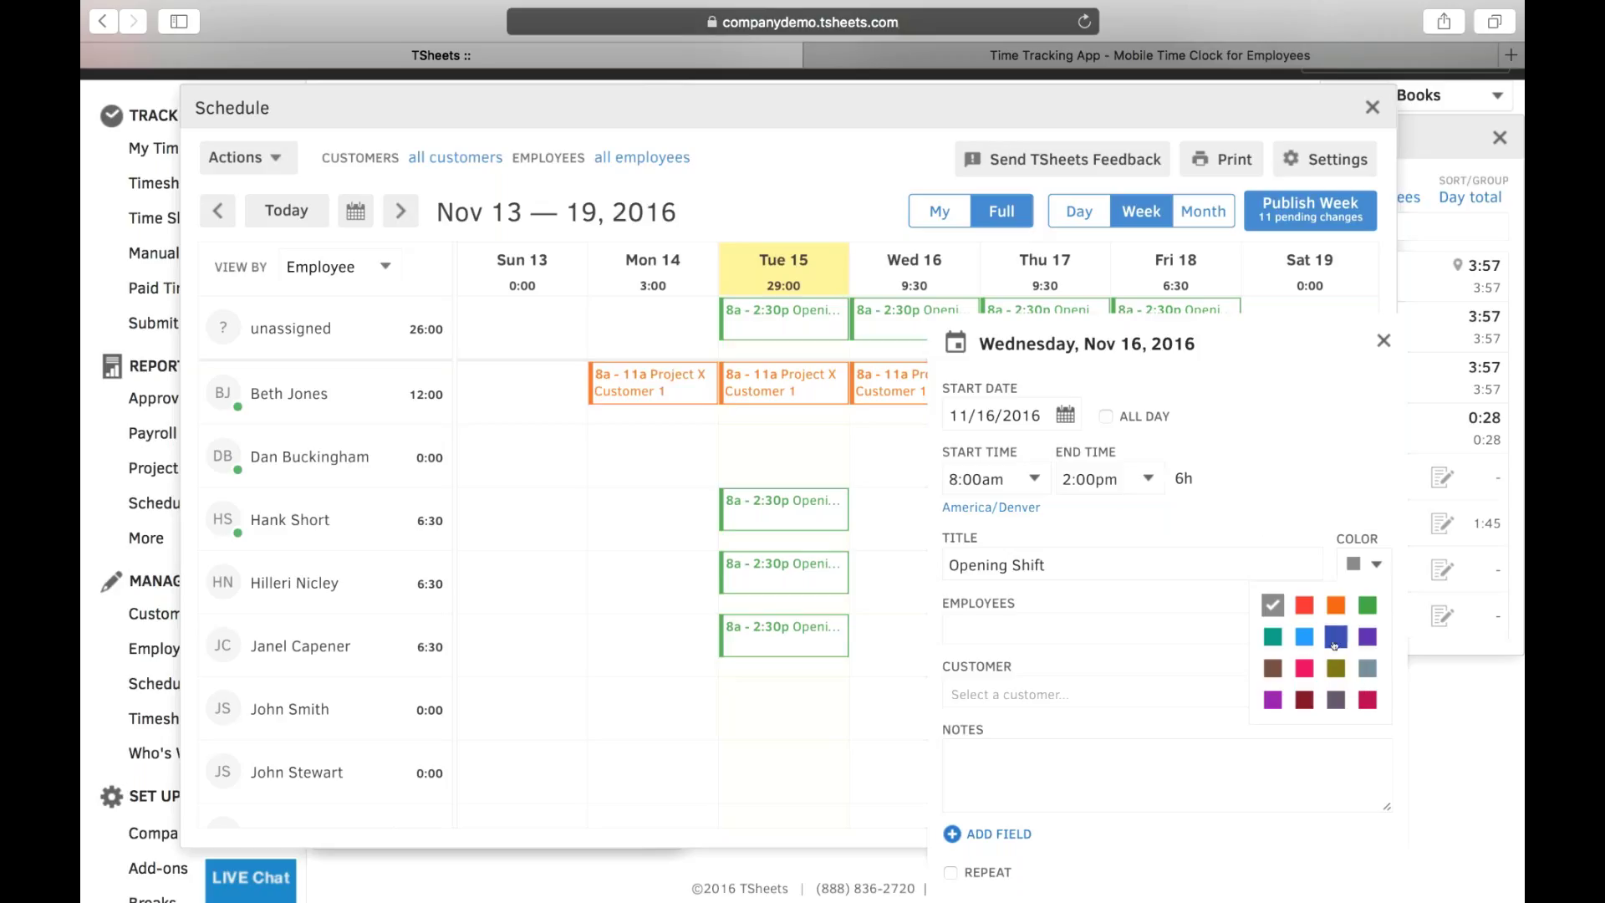
# - Make the Opening Shift orange, leaving employees and customer unassigned
pyautogui.click(1336, 605)
pyautogui.click(979, 622)
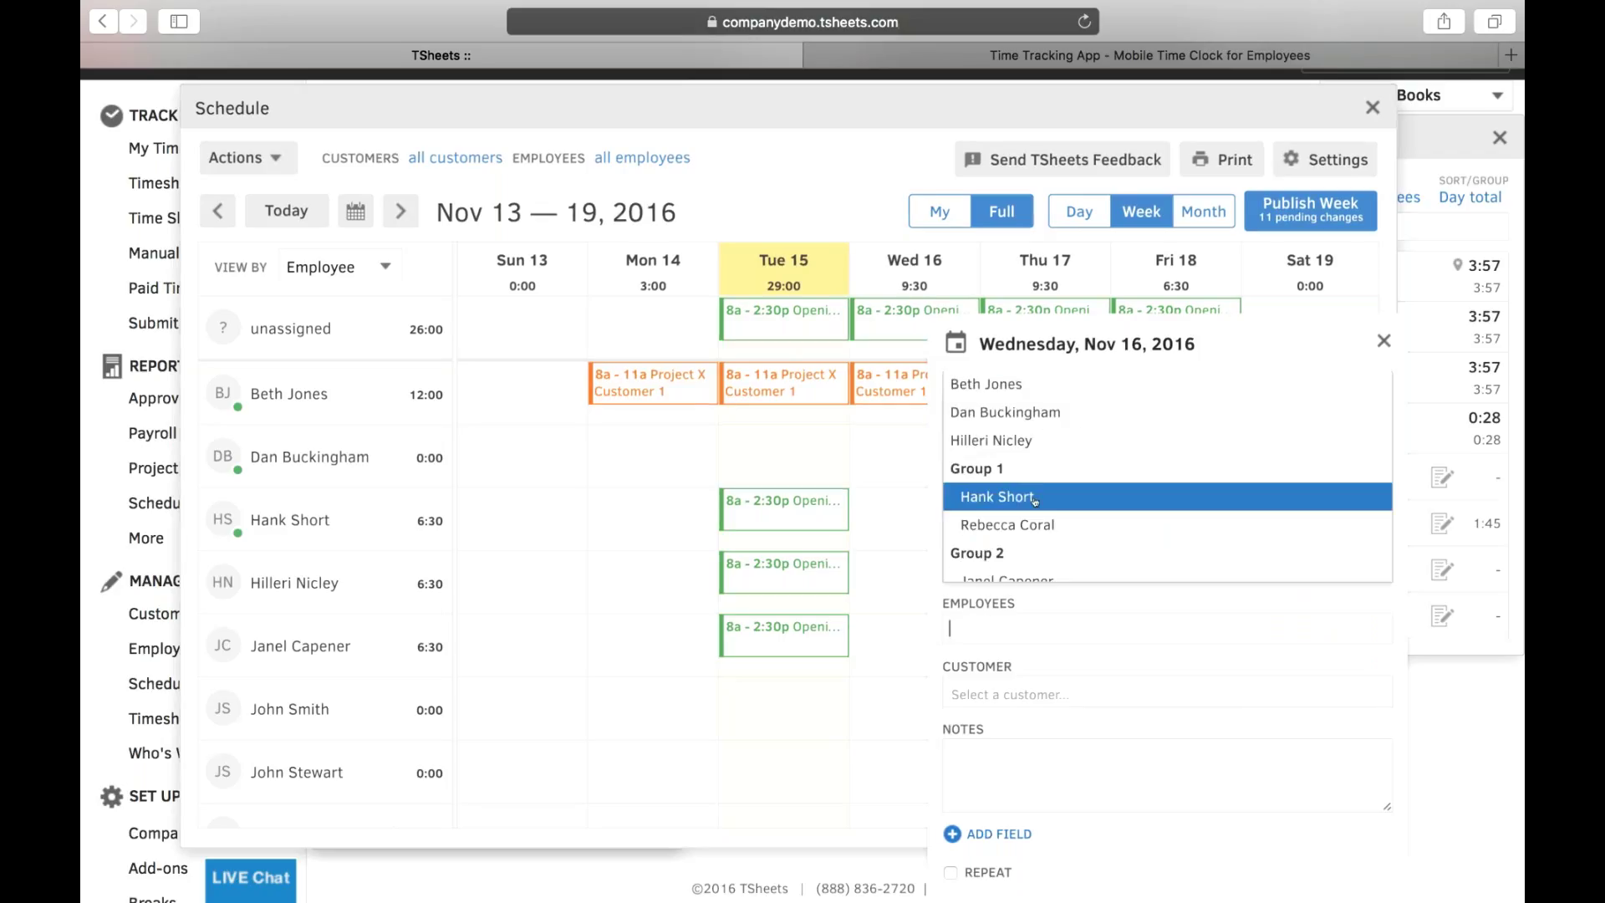
pyautogui.click(1020, 672)
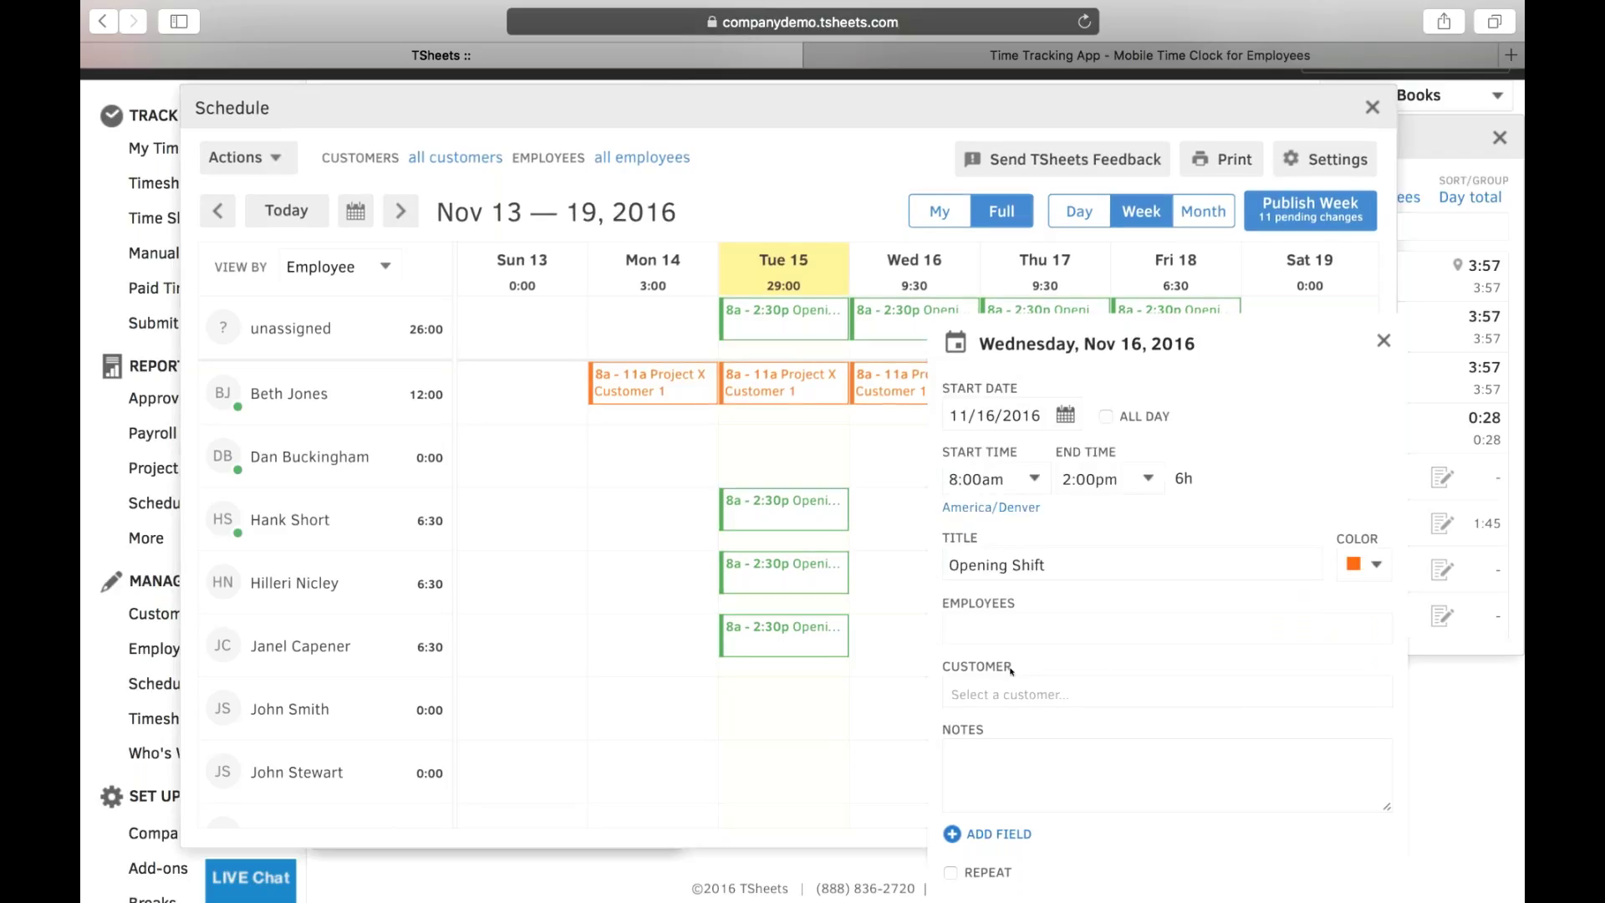
pyautogui.click(979, 694)
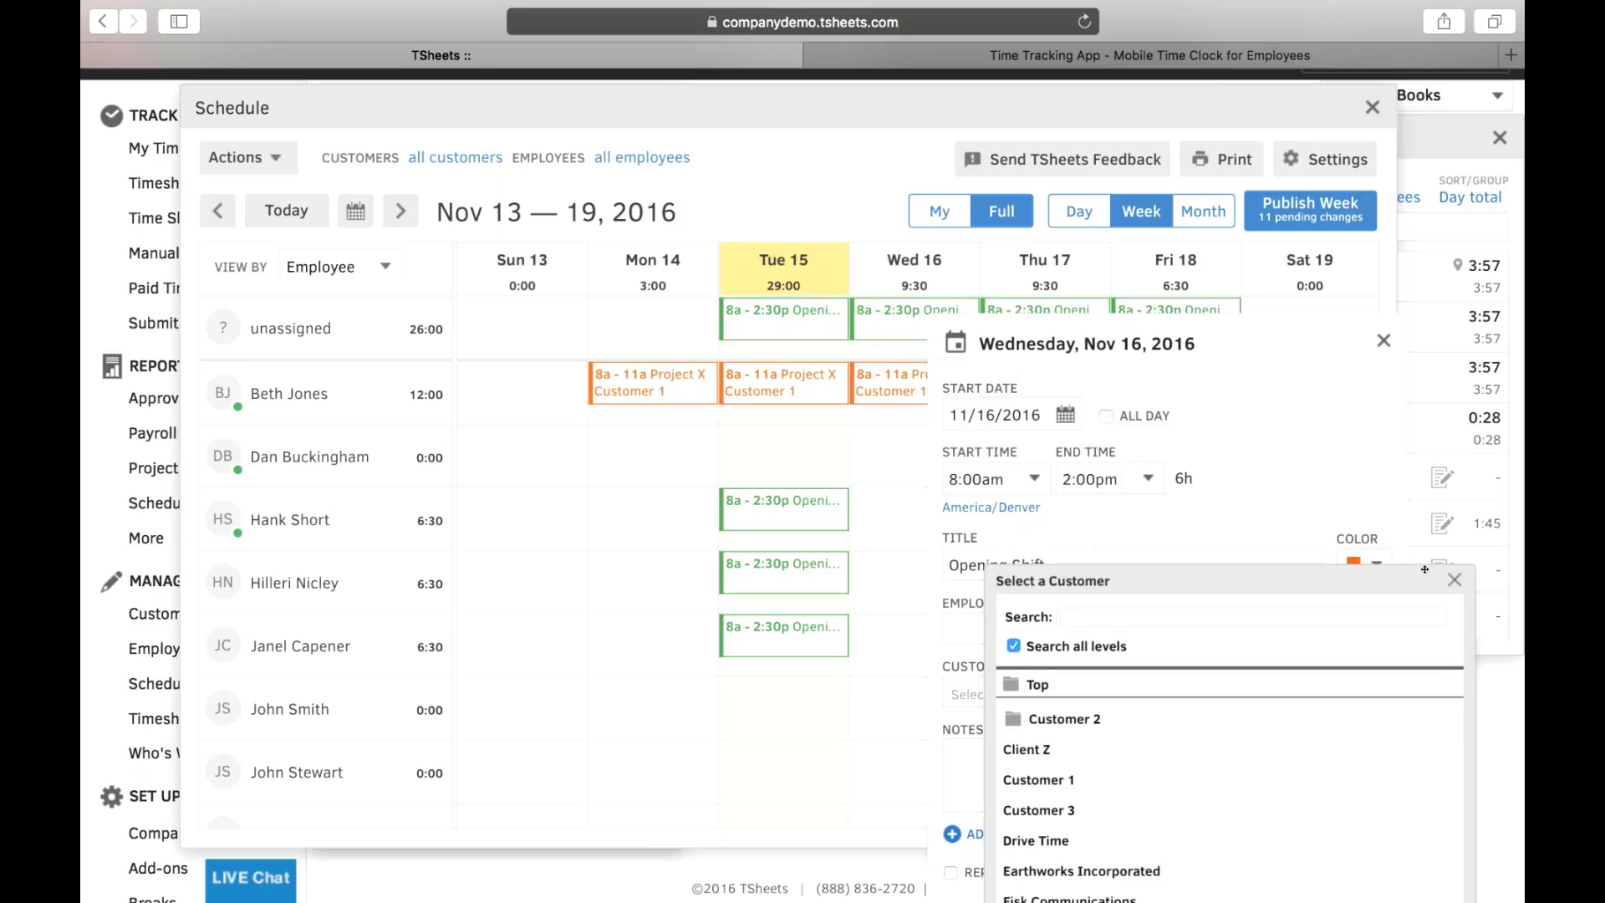
pyautogui.click(1454, 579)
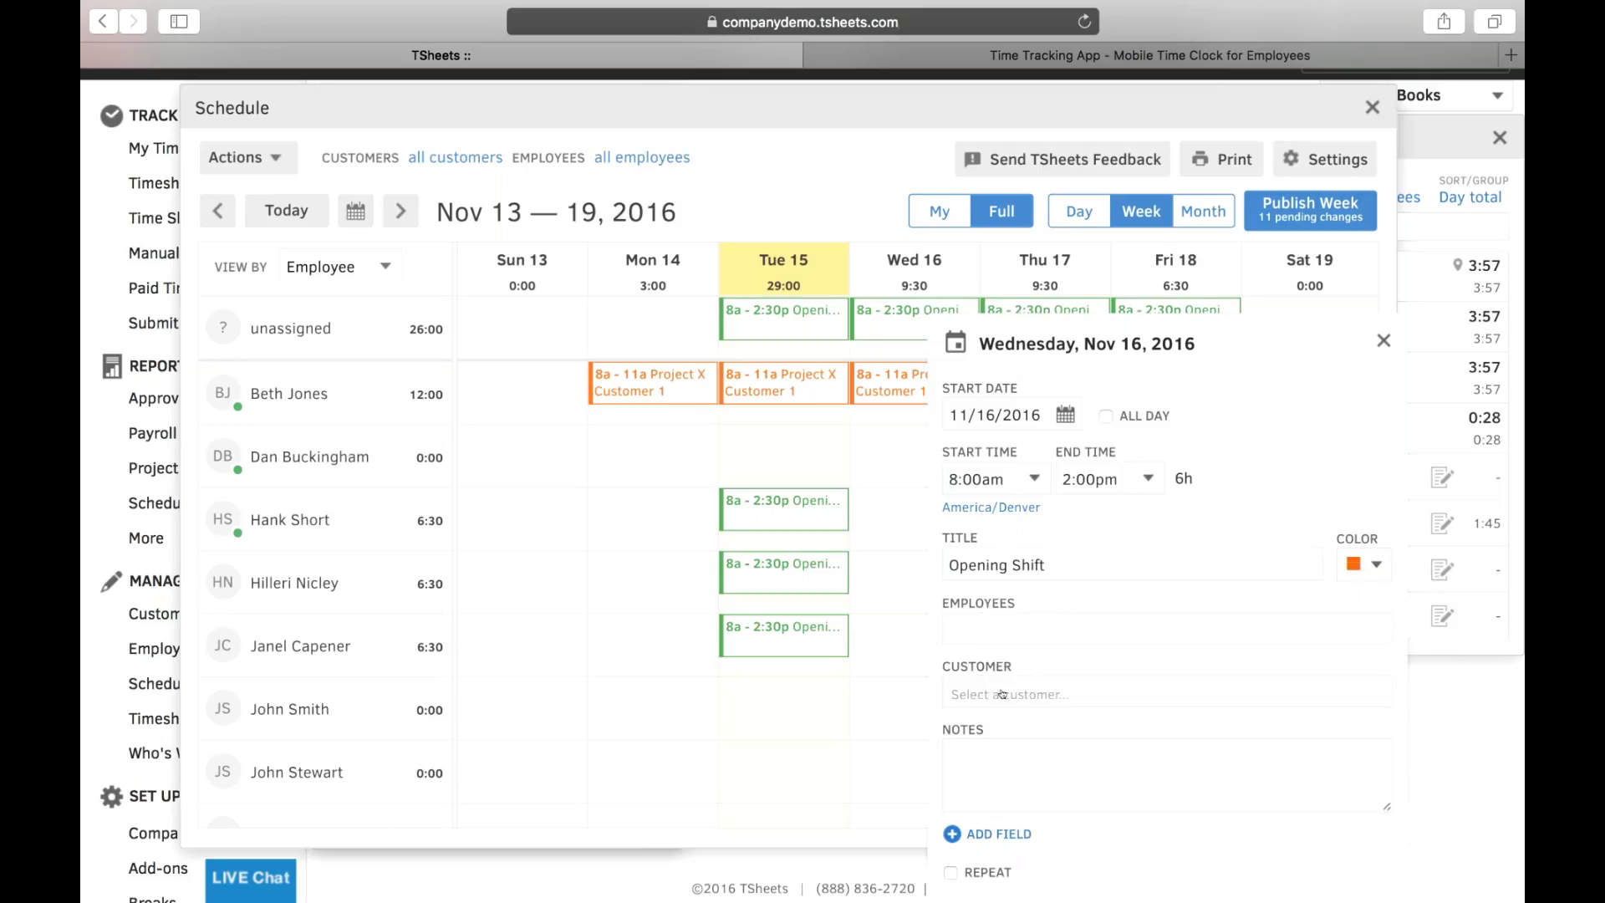
# - Add the note 'makes sure to sweep the front' and save the shift as a draft
pyautogui.click(983, 768)
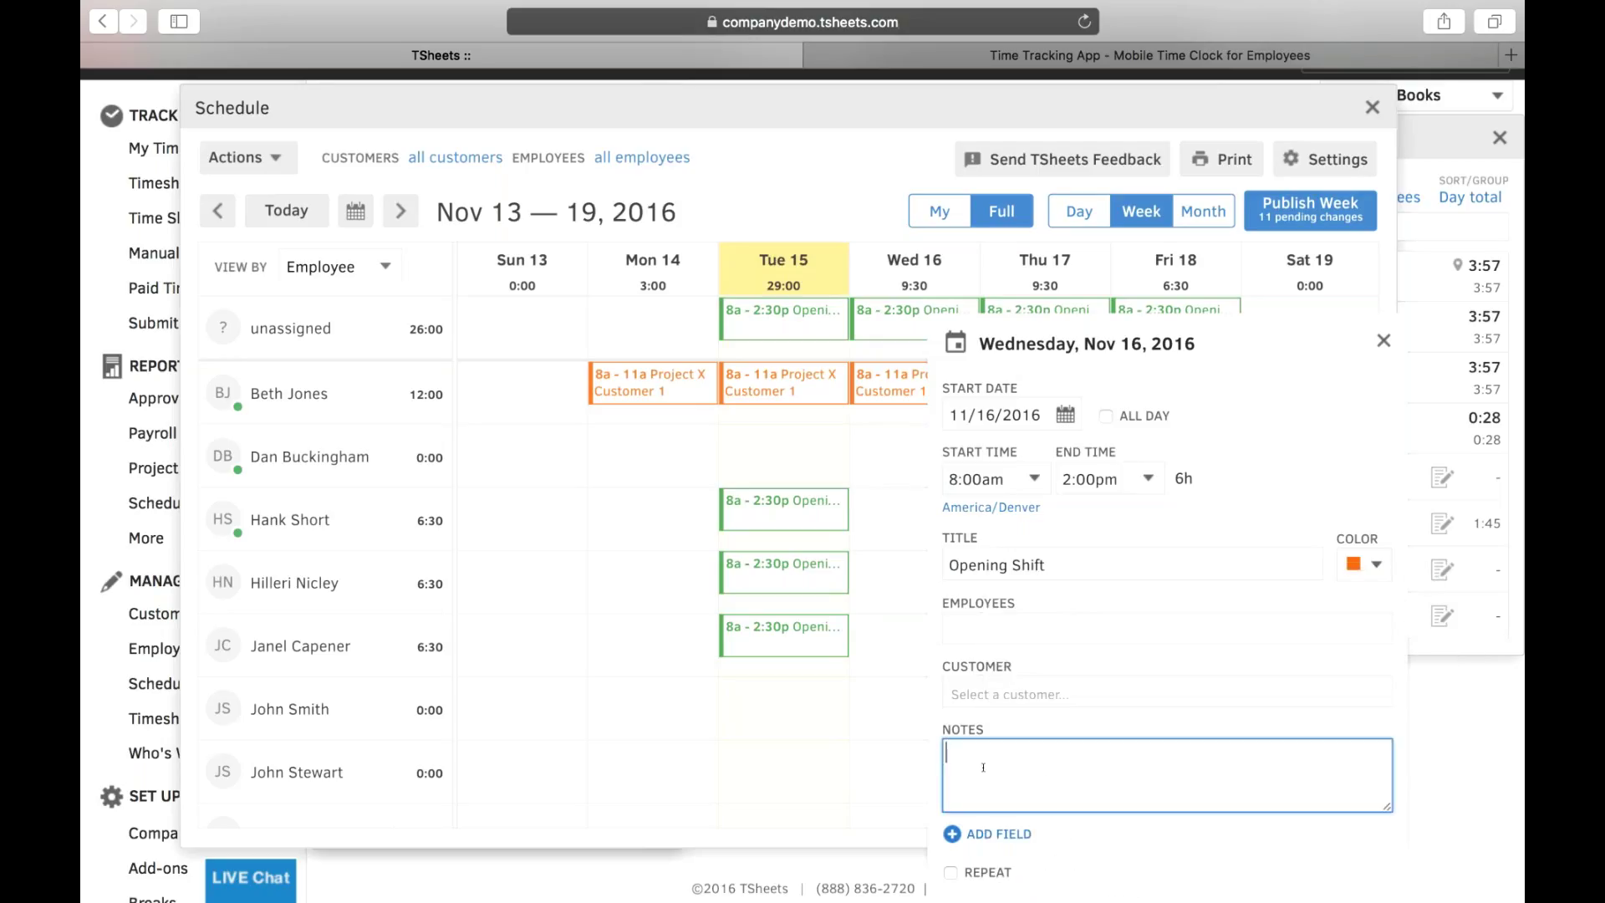
pyautogui.write('makes sure to sweep th ef')
pyautogui.press('BackSpace')
pyautogui.press('BackSpace')
pyautogui.press('BackSpace')
pyautogui.write('e front')
pyautogui.scroll(-2, 1246, 736)
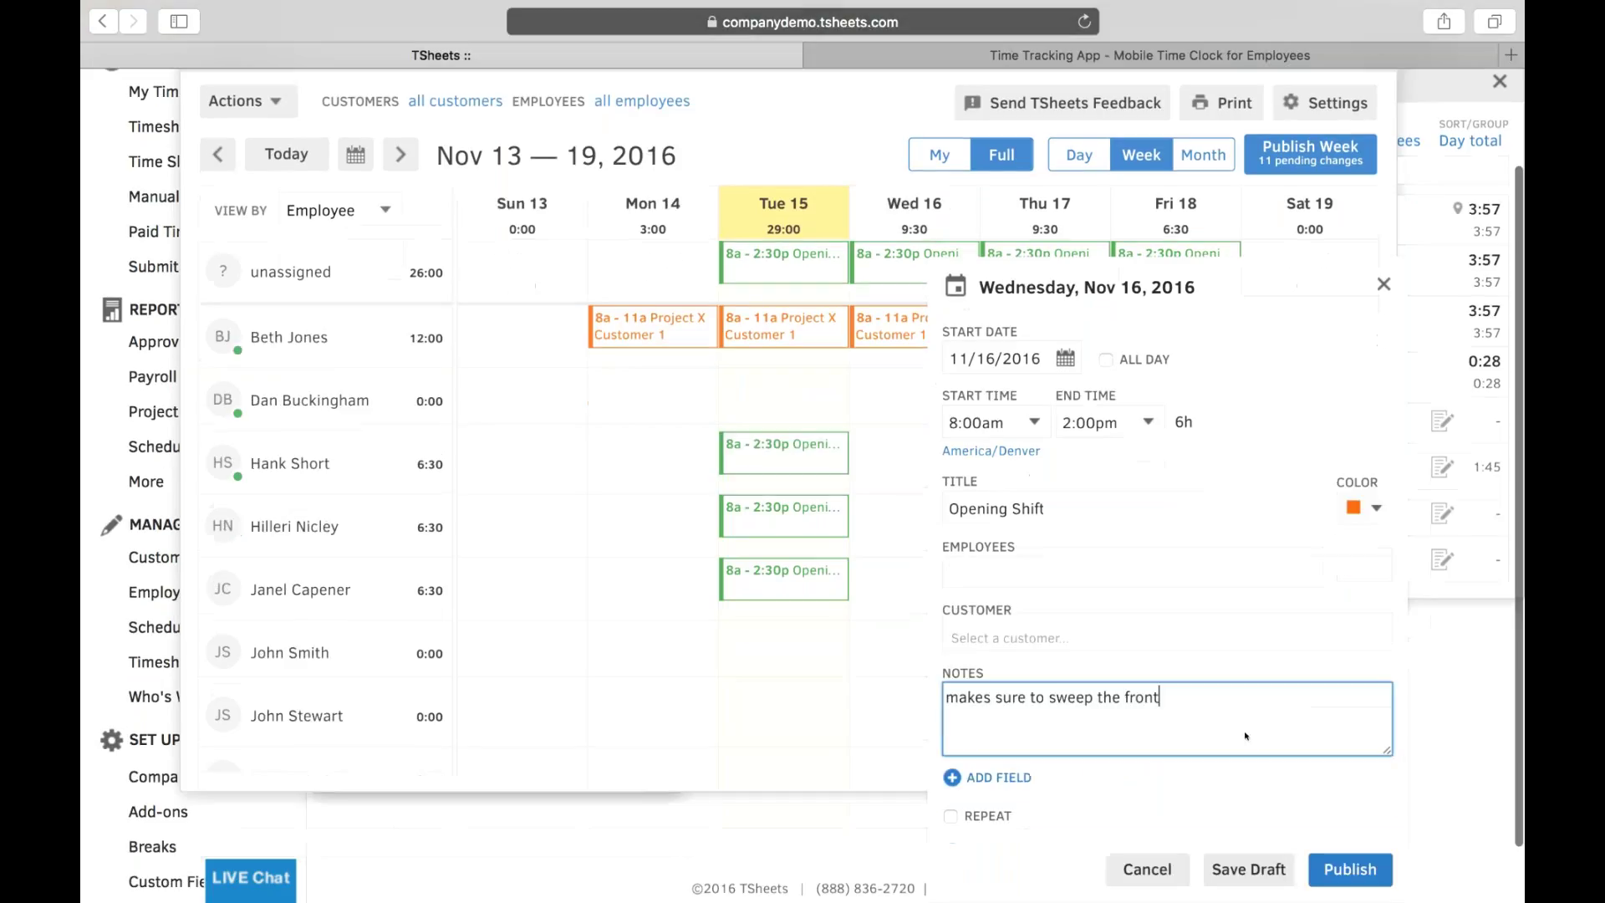
pyautogui.scroll(-2, 1245, 736)
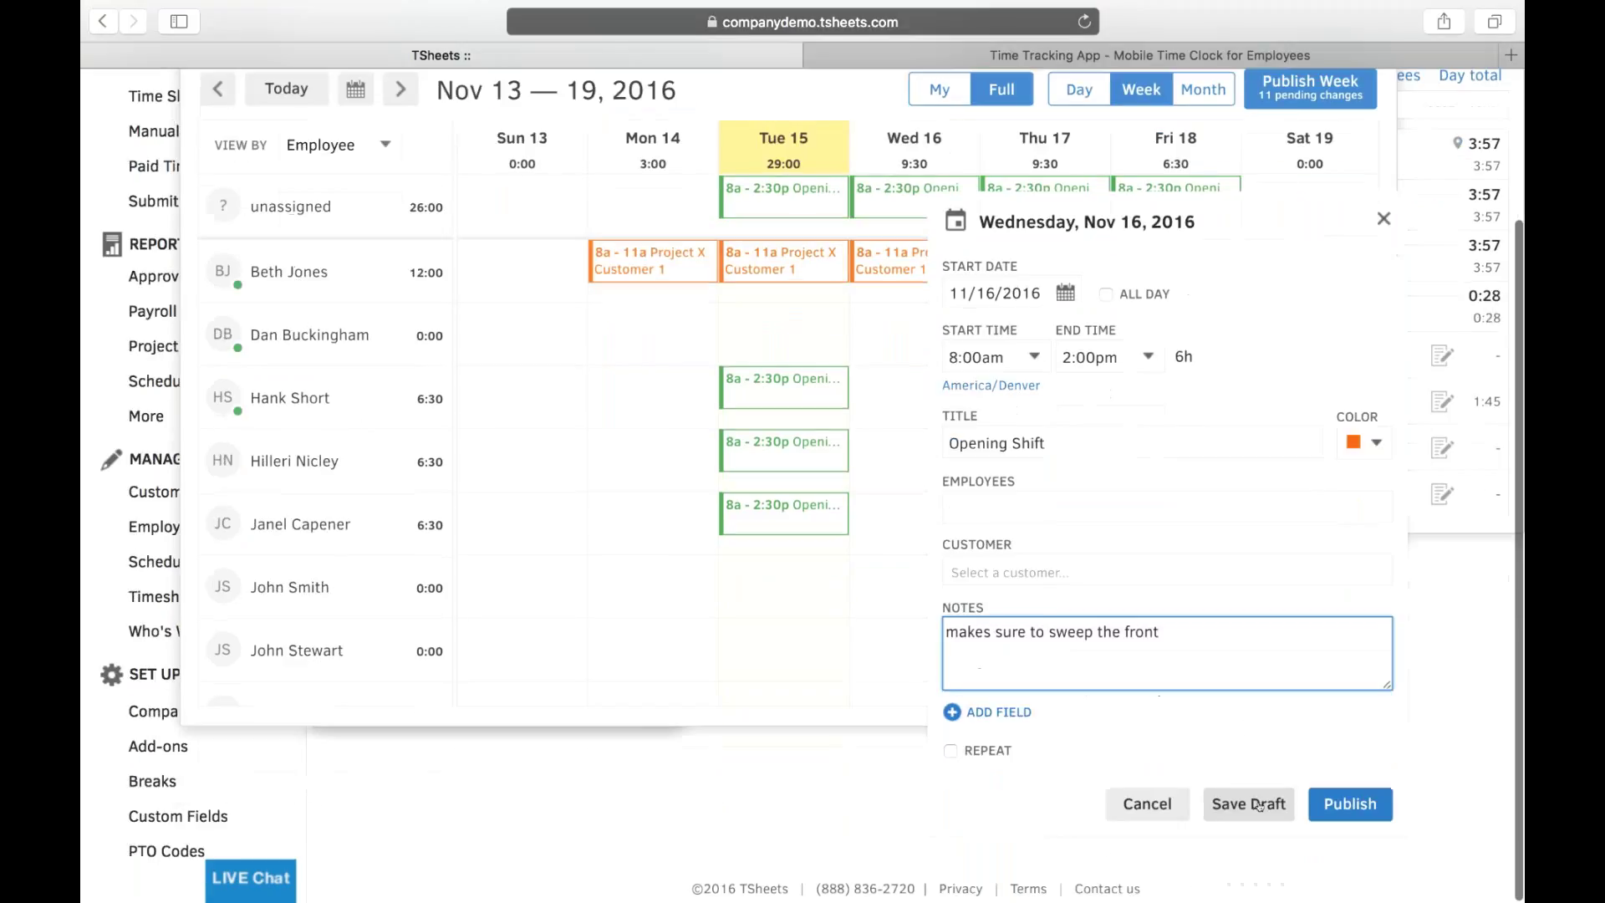
pyautogui.click(1258, 805)
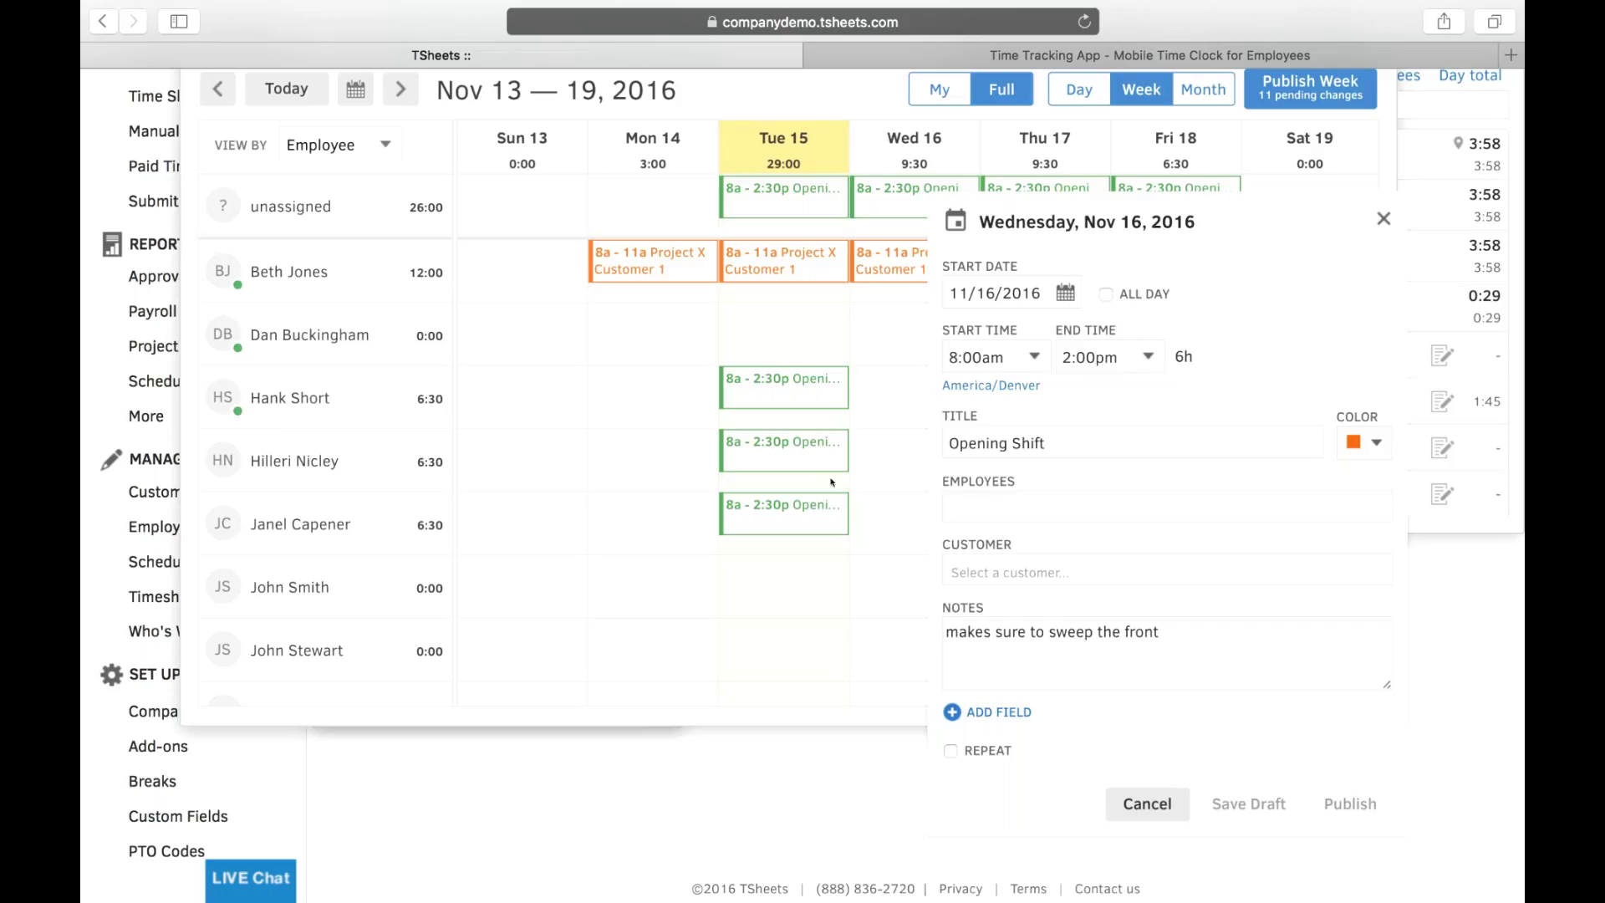
# - Close the shift editor, discarding the unsaved changes
pyautogui.click(1386, 220)
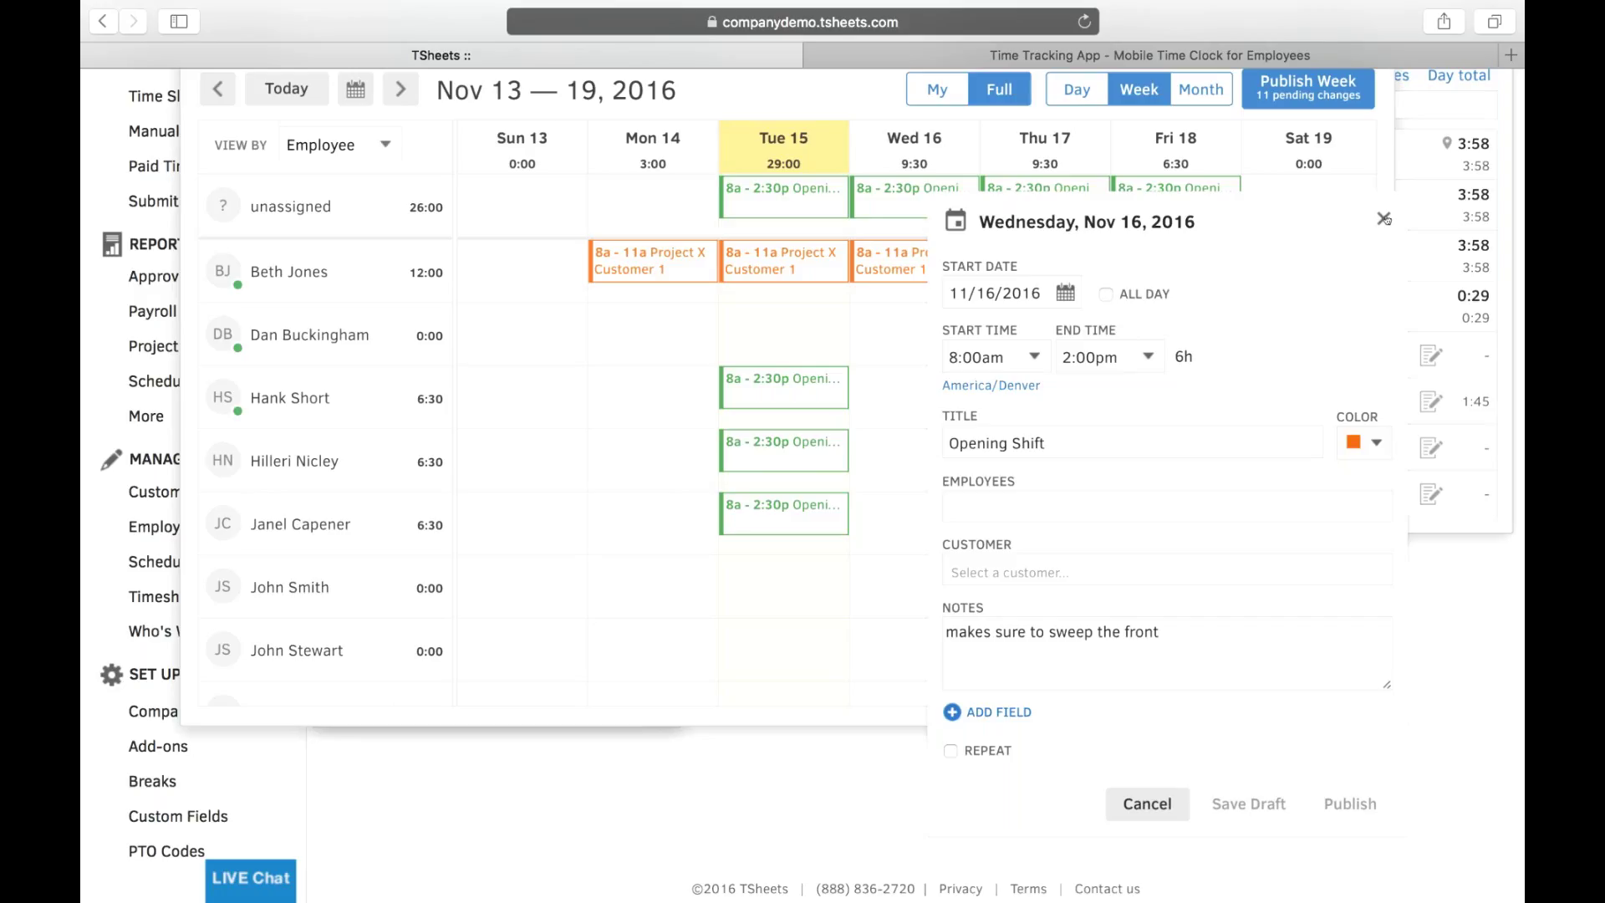
pyautogui.click(1386, 219)
pyautogui.click(826, 632)
# - Move the Wed 16 Project X shift two rows down to another employee
pyautogui.moveTo(915, 263); pyautogui.dragTo(938, 403)
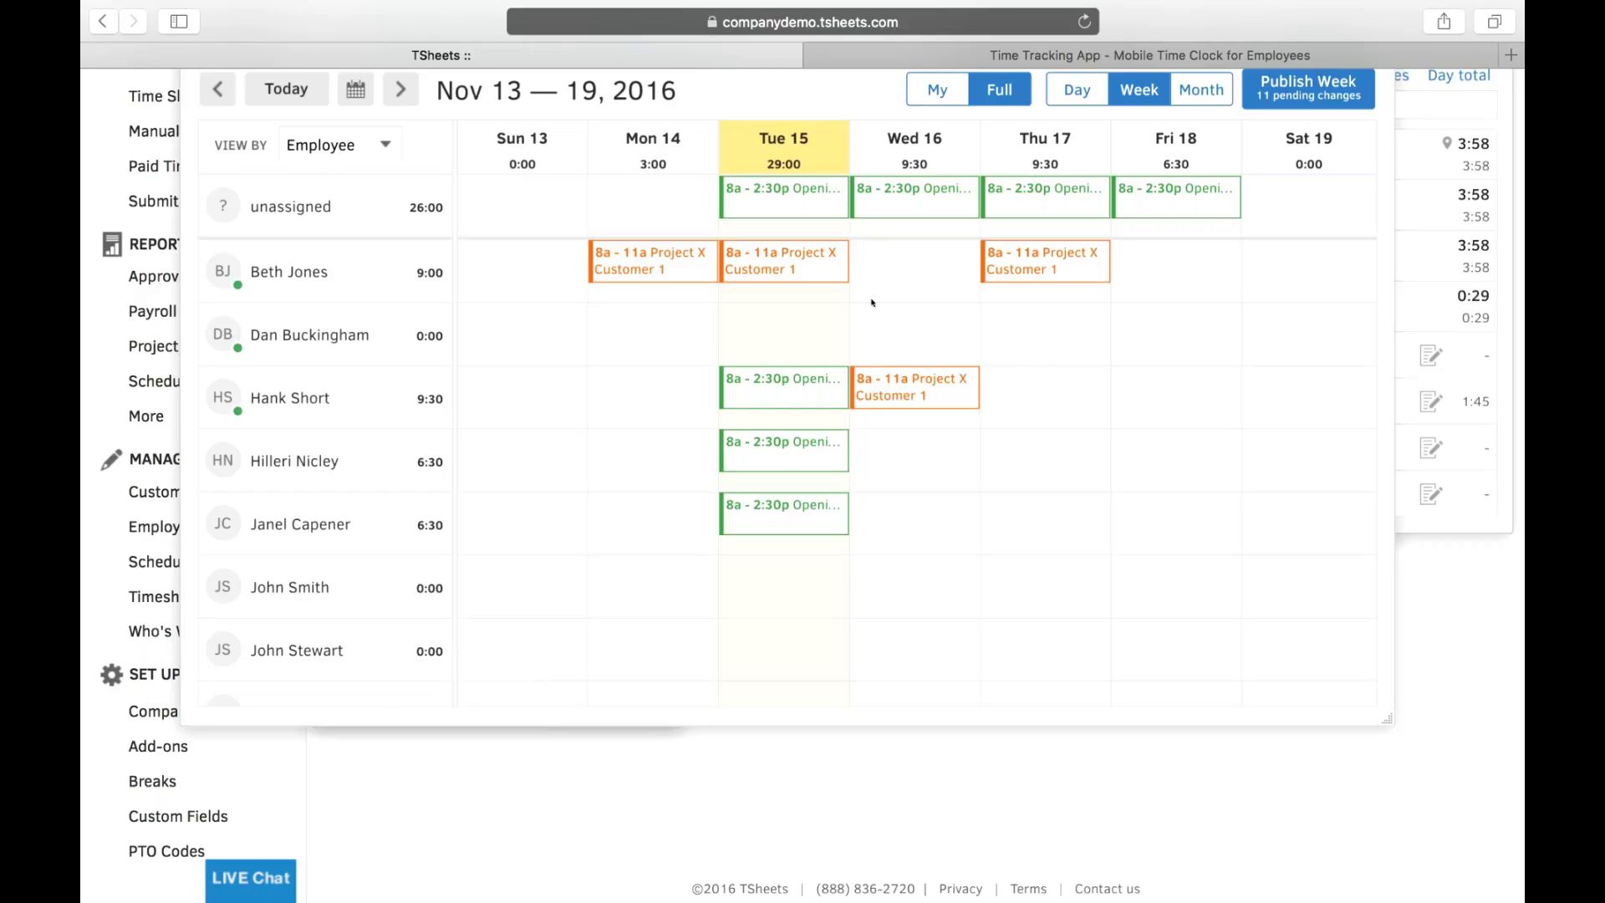
pyautogui.press('XF86AudioMute')
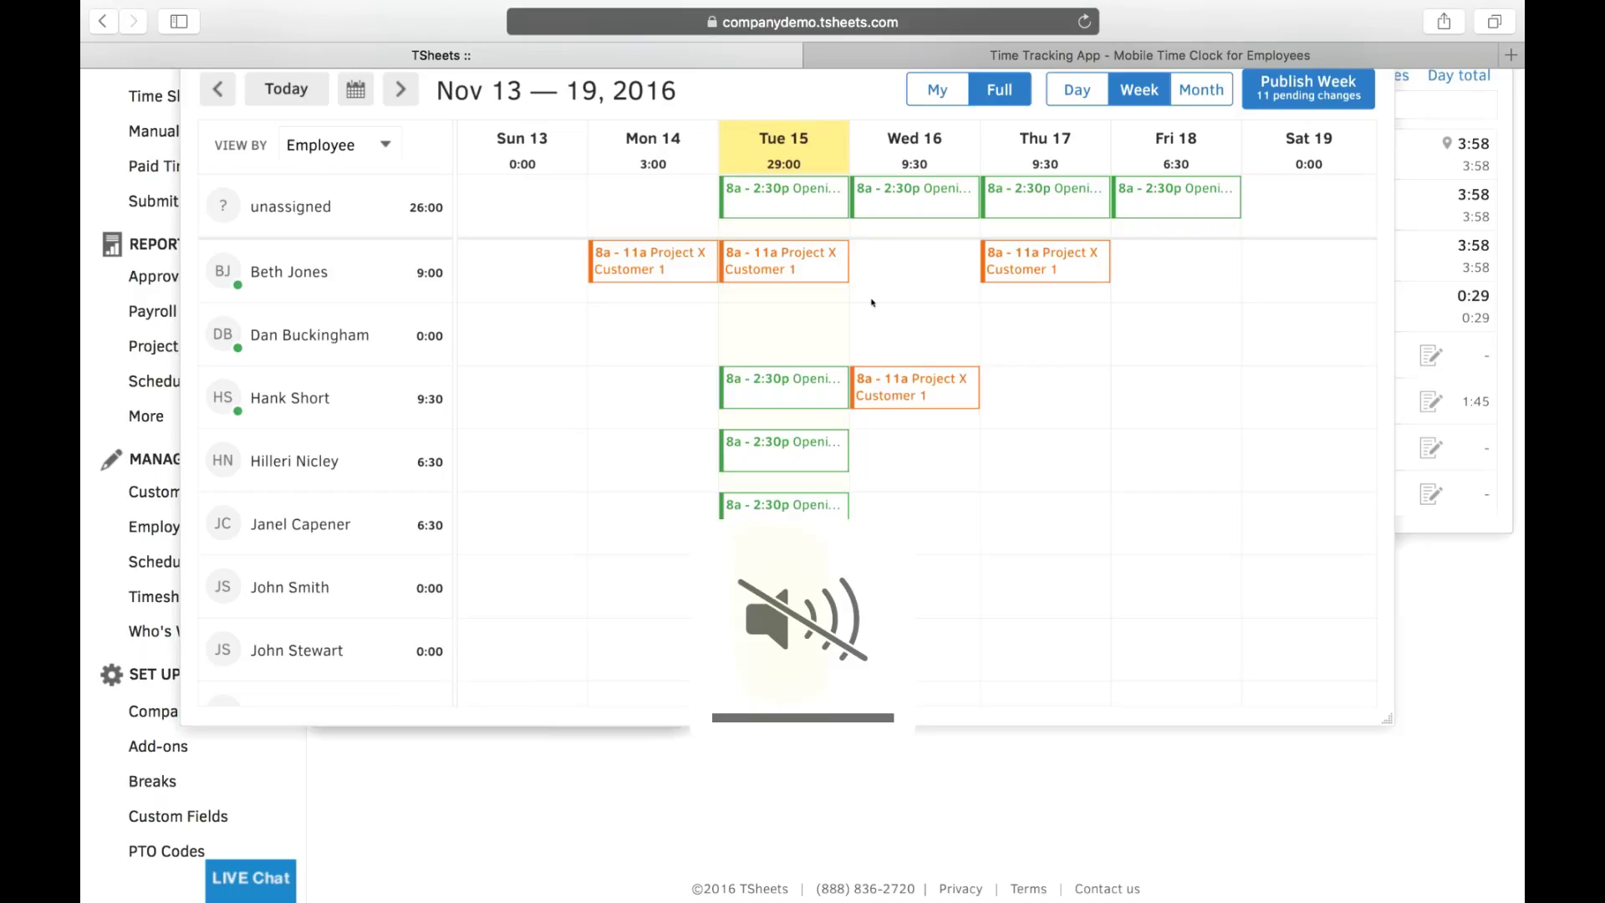
pyautogui.press('XF86AudioMute')
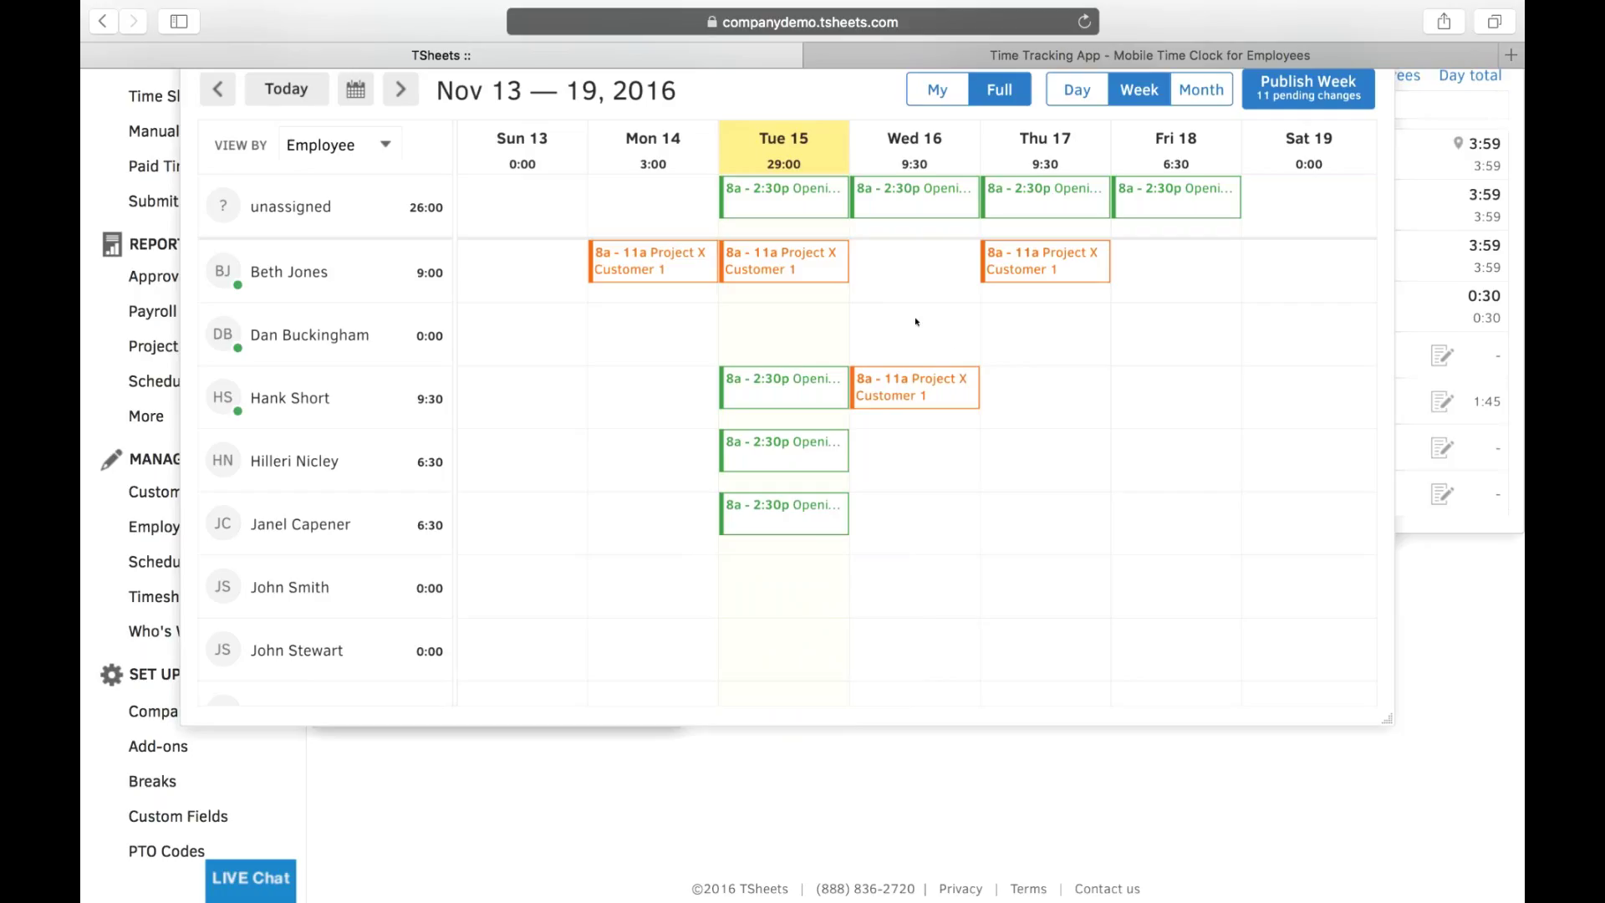
pyautogui.scroll(1, 984, 360)
# - Scroll the schedule page back up
pyautogui.scroll(3, 984, 360)
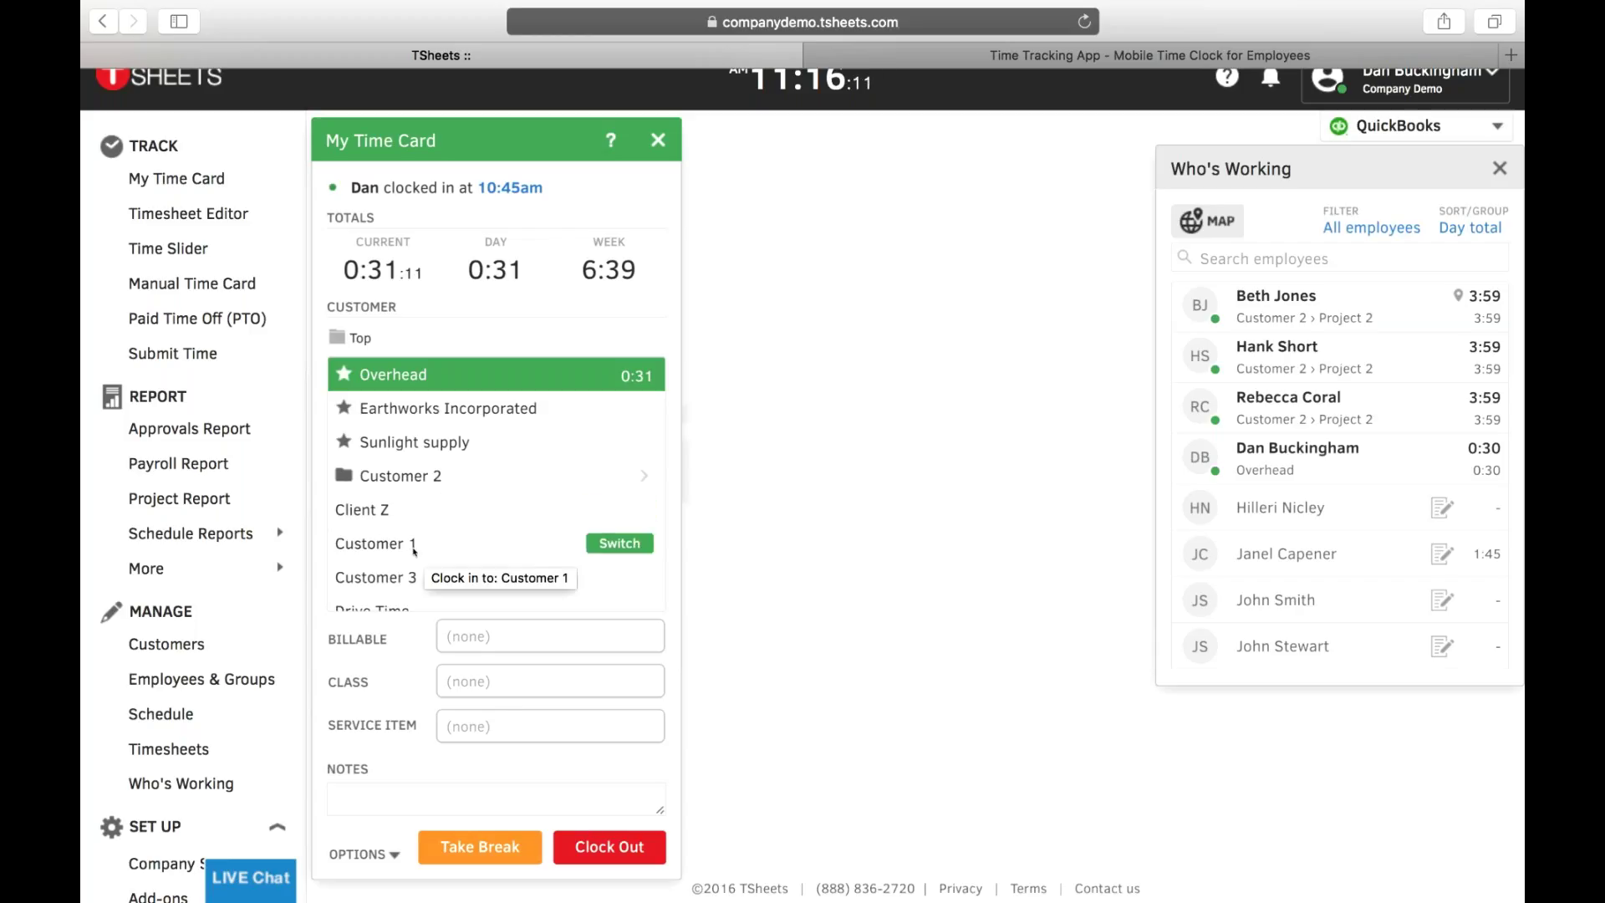
# - Clock in to Customer 1 as not billable, Overhead class, Service 3, then clock out
pyautogui.click(635, 544)
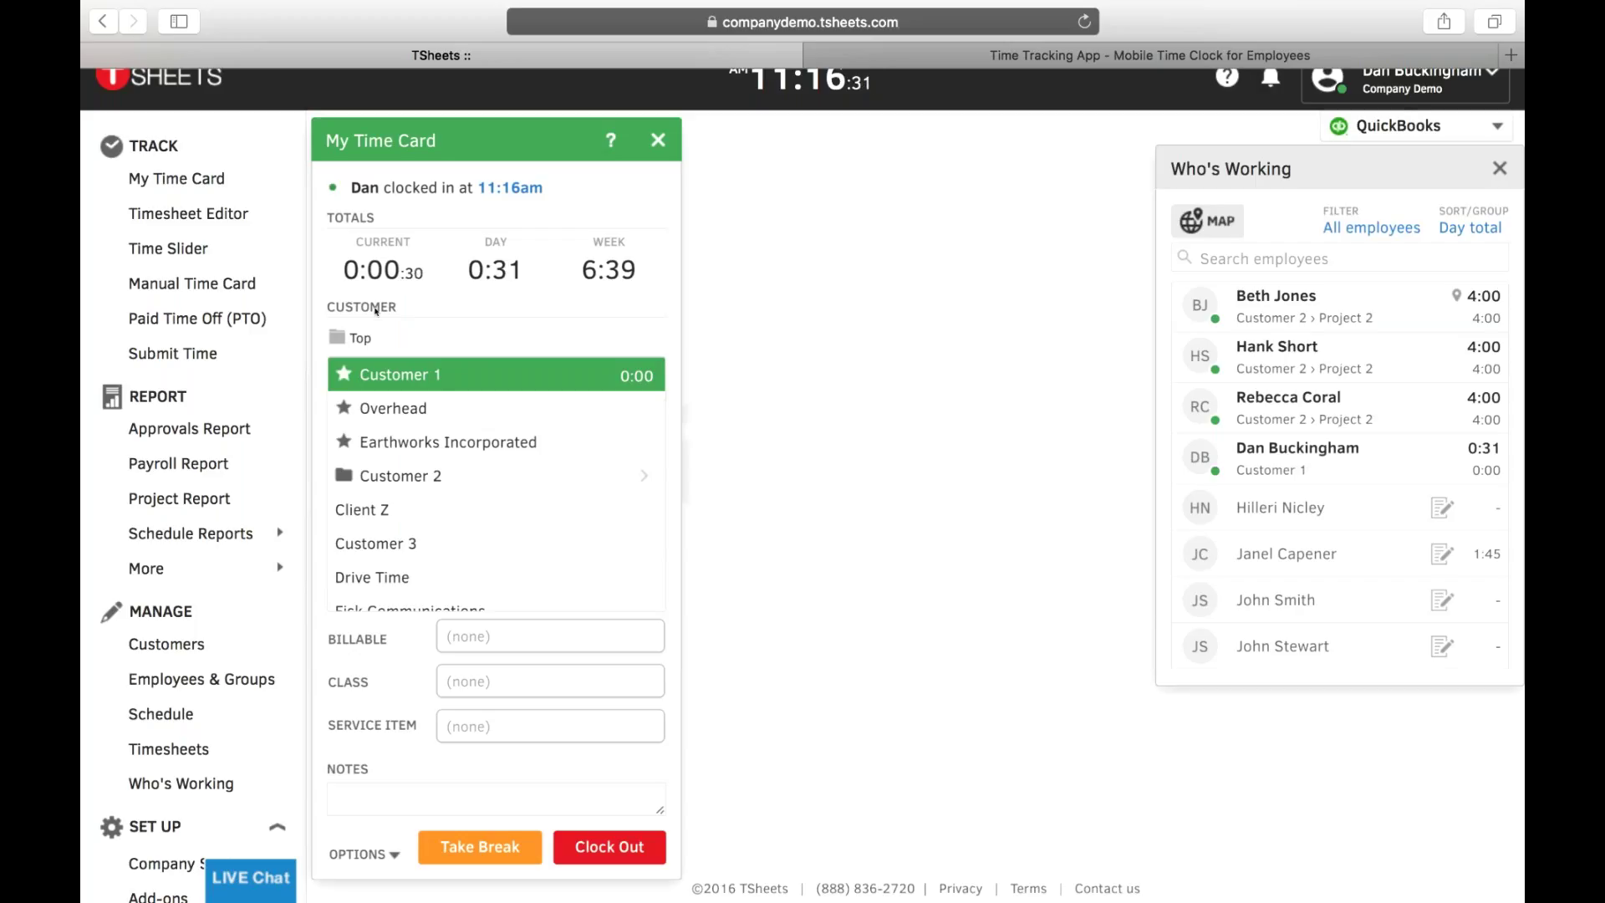
pyautogui.click(490, 649)
pyautogui.click(457, 693)
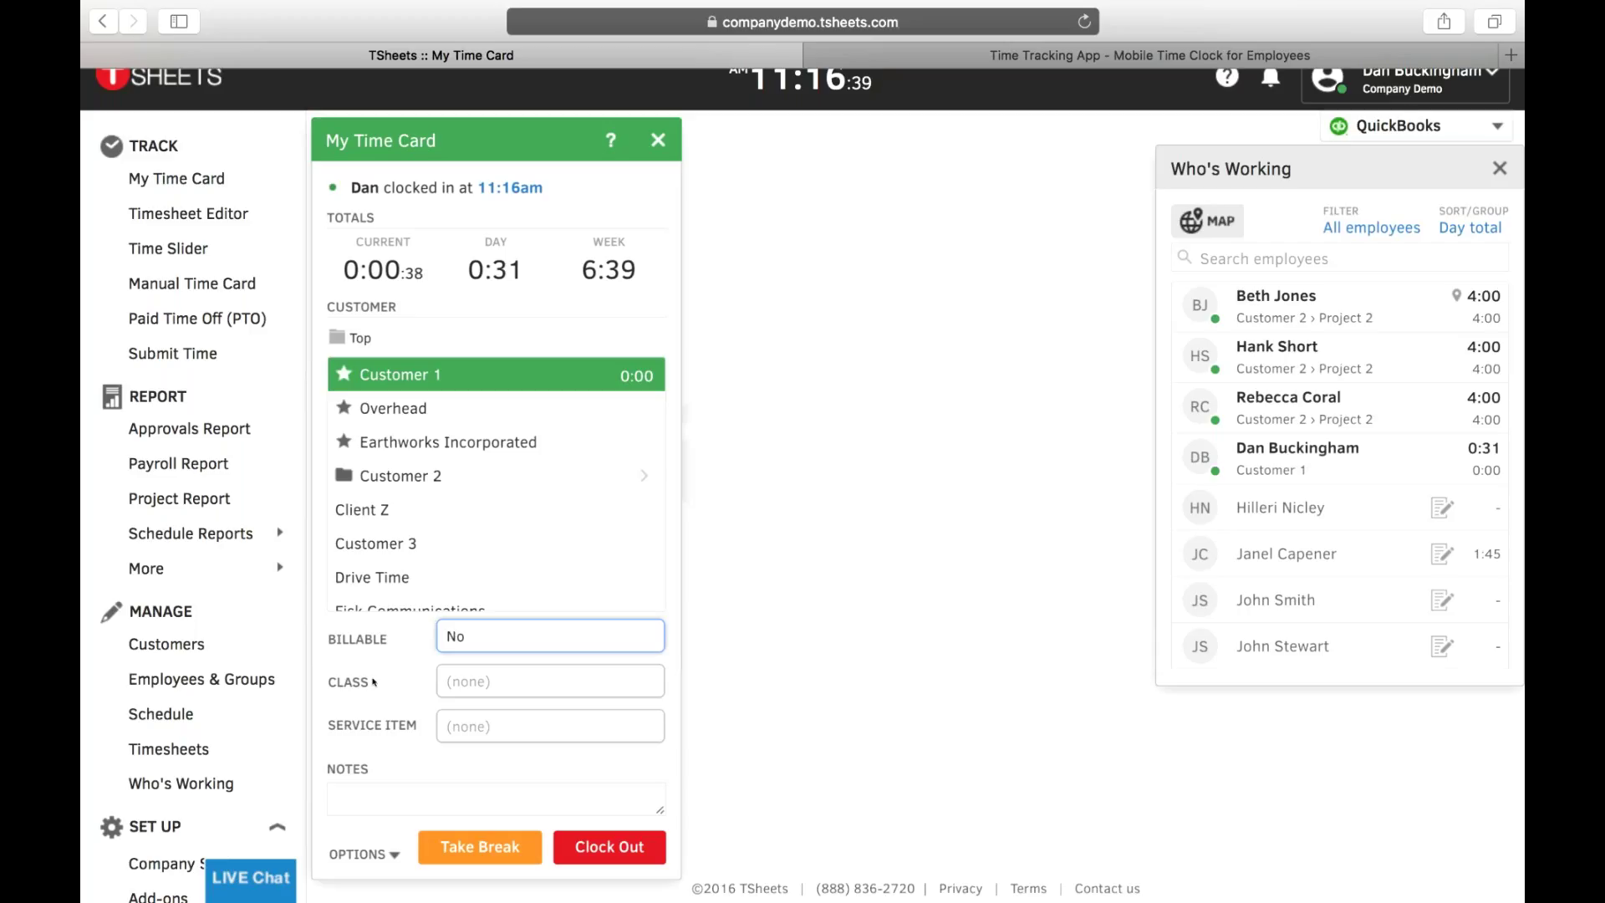
pyautogui.click(502, 685)
pyautogui.click(482, 585)
pyautogui.click(468, 725)
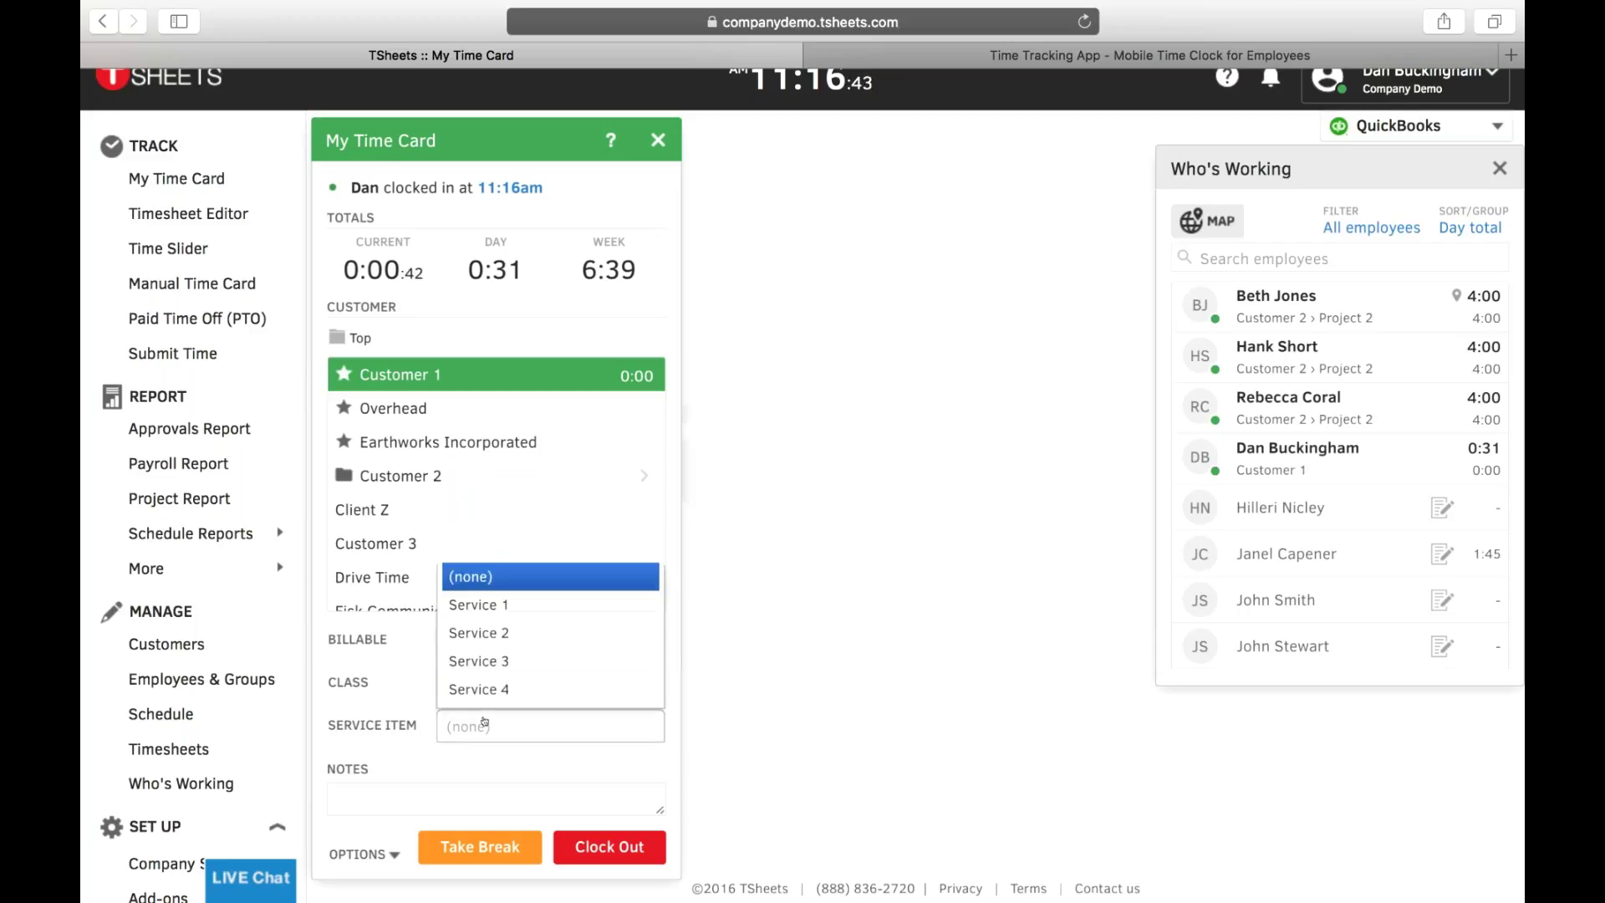
pyautogui.click(506, 662)
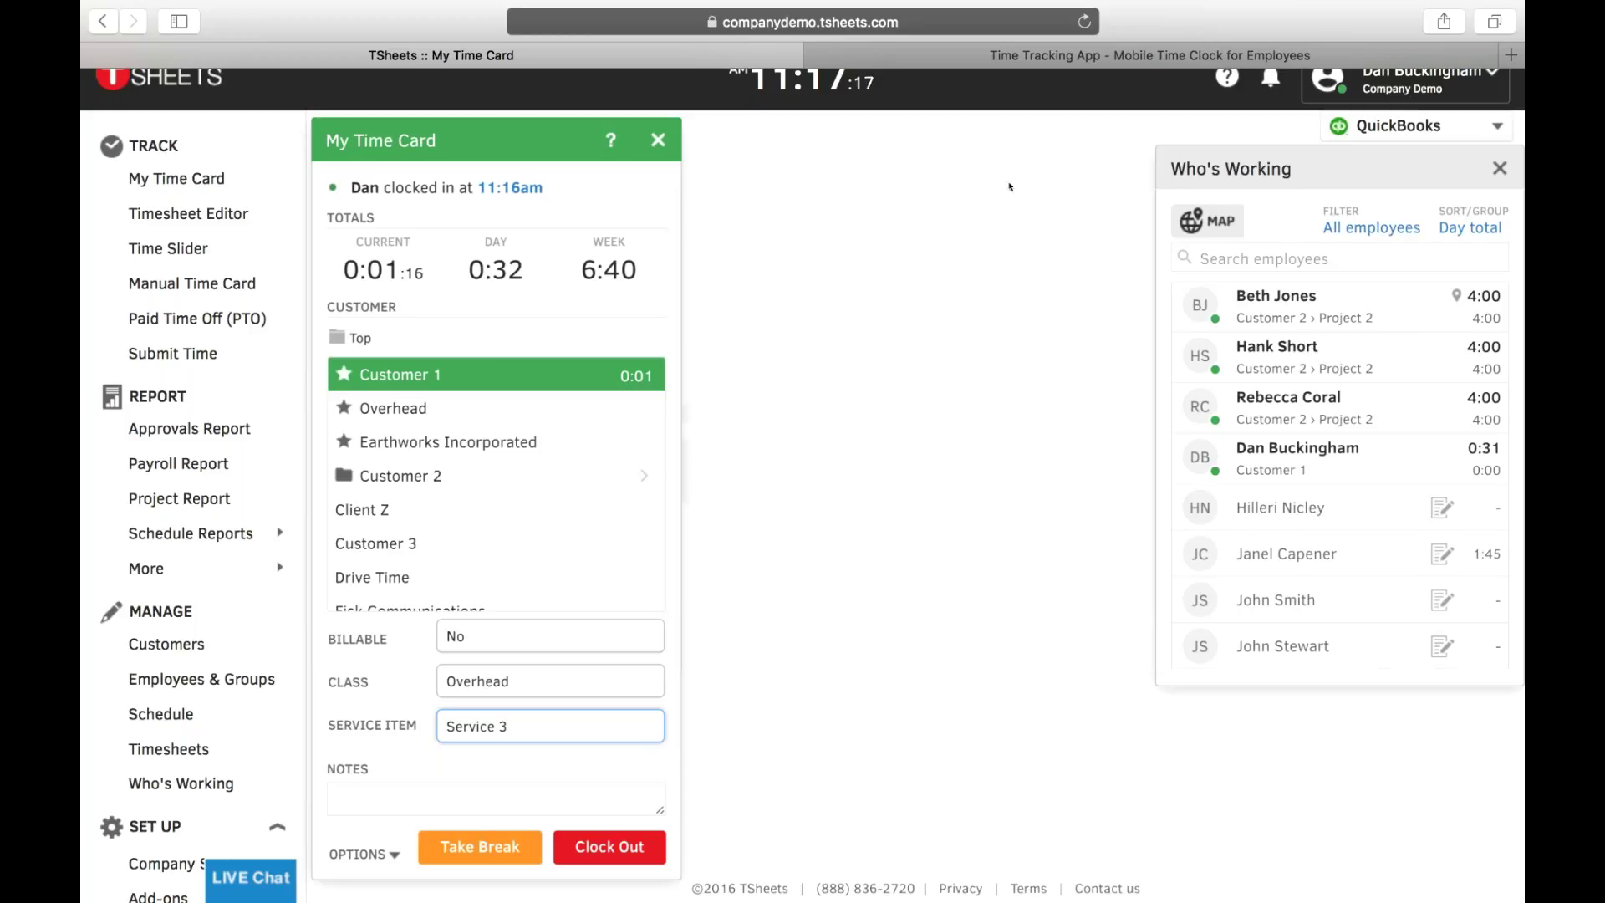
pyautogui.click(610, 848)
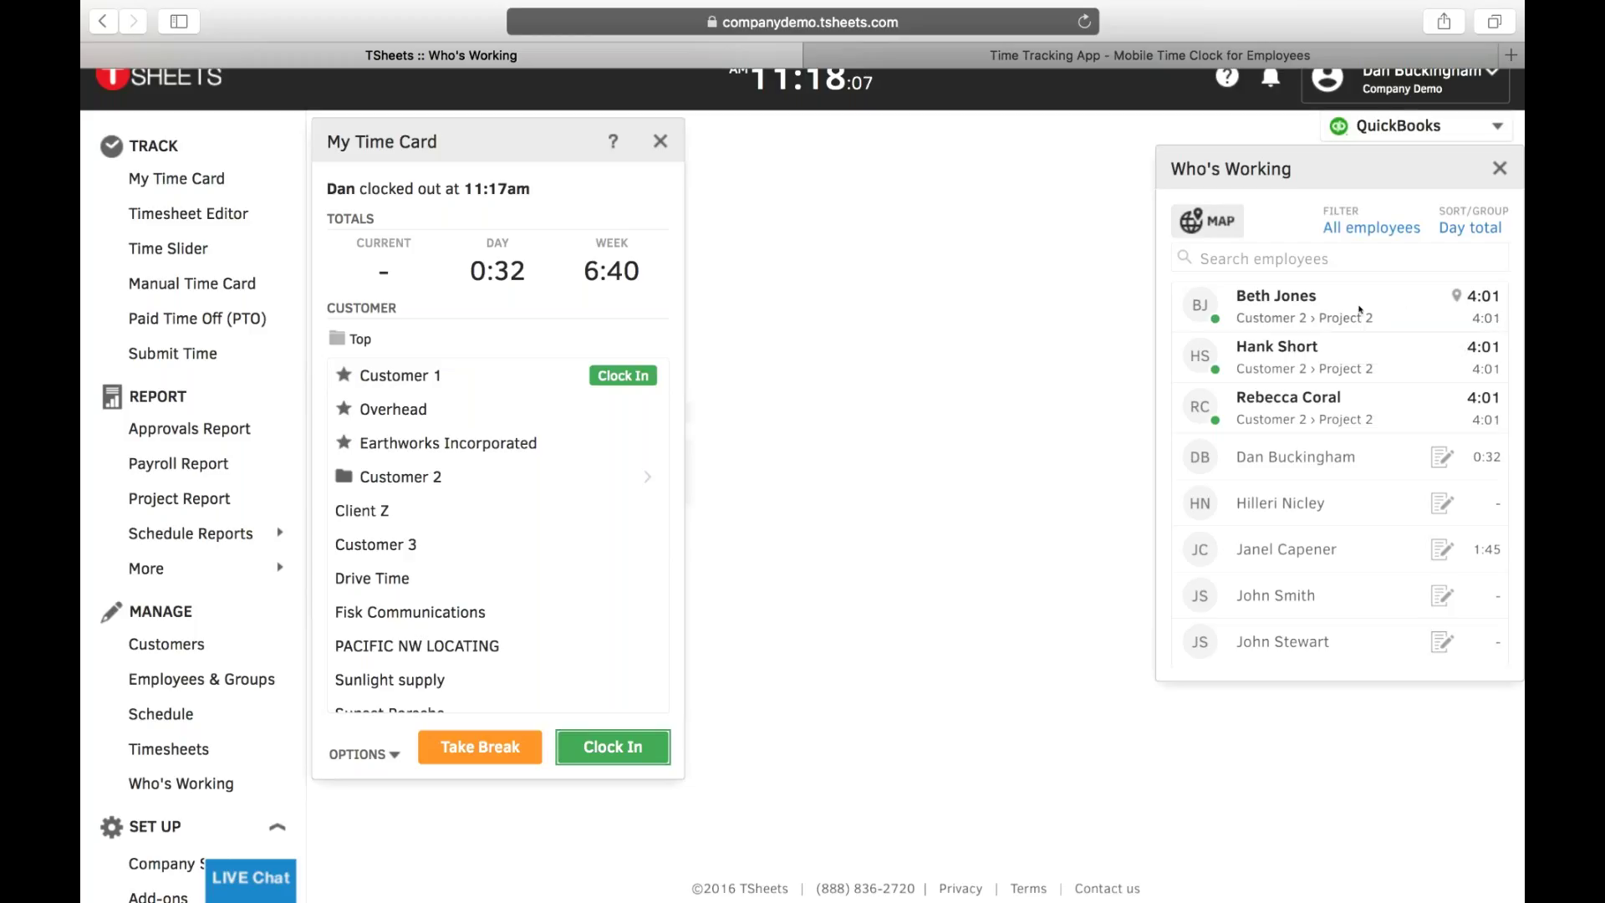
# - Open the Who's Working map, zoom out to the whole Boise region, and show the employee's marker details
pyautogui.click(1200, 226)
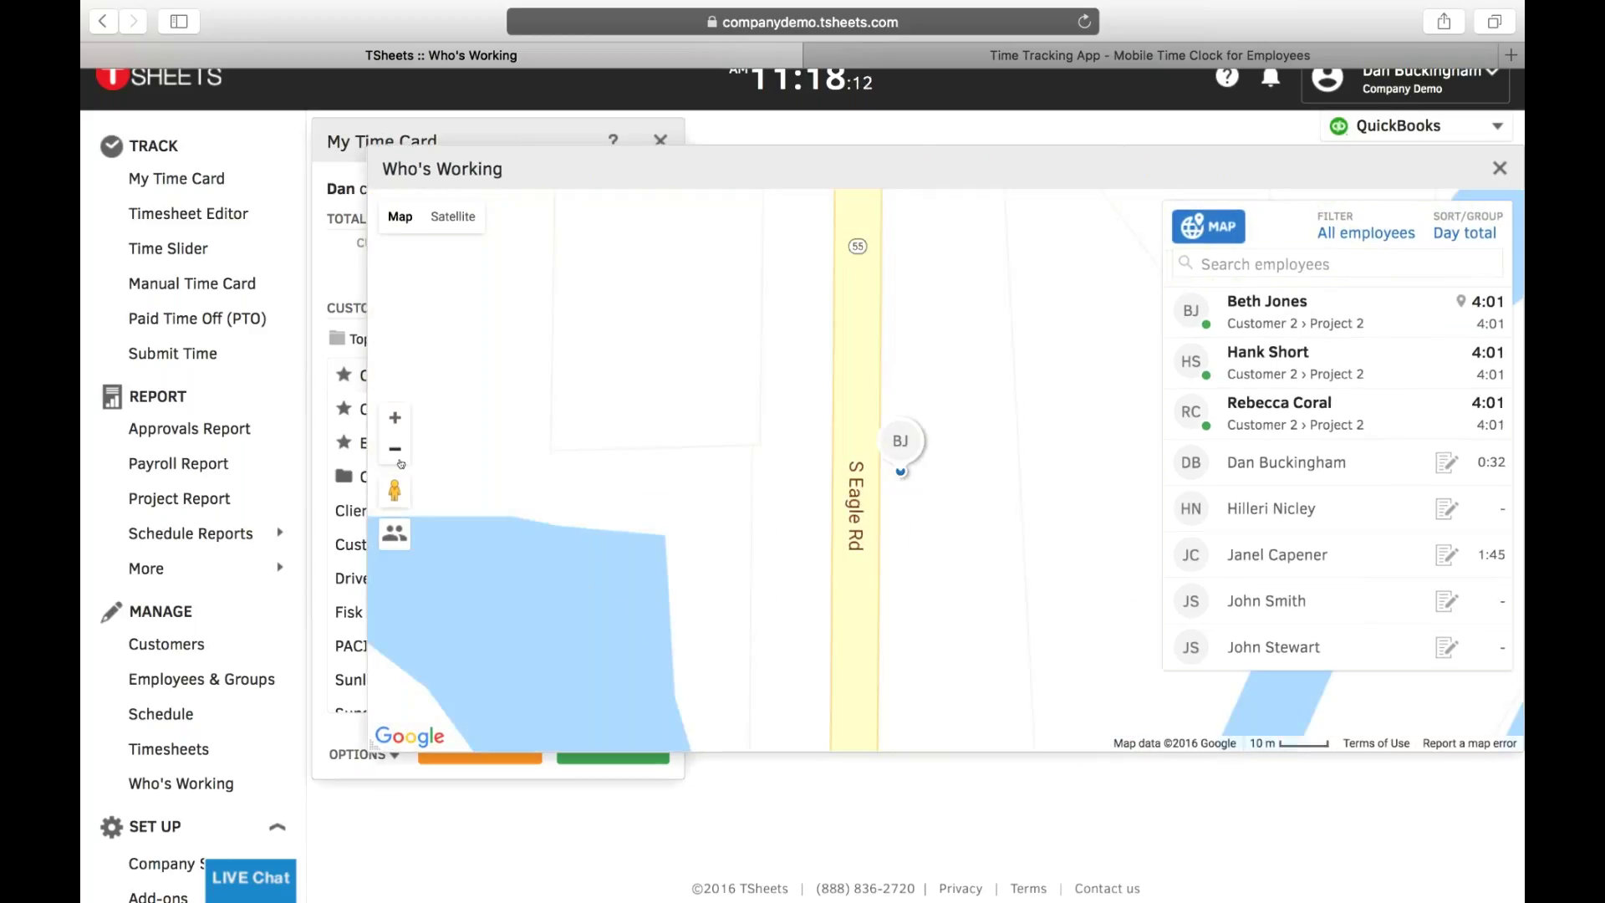
pyautogui.click(395, 449)
pyautogui.click(398, 458)
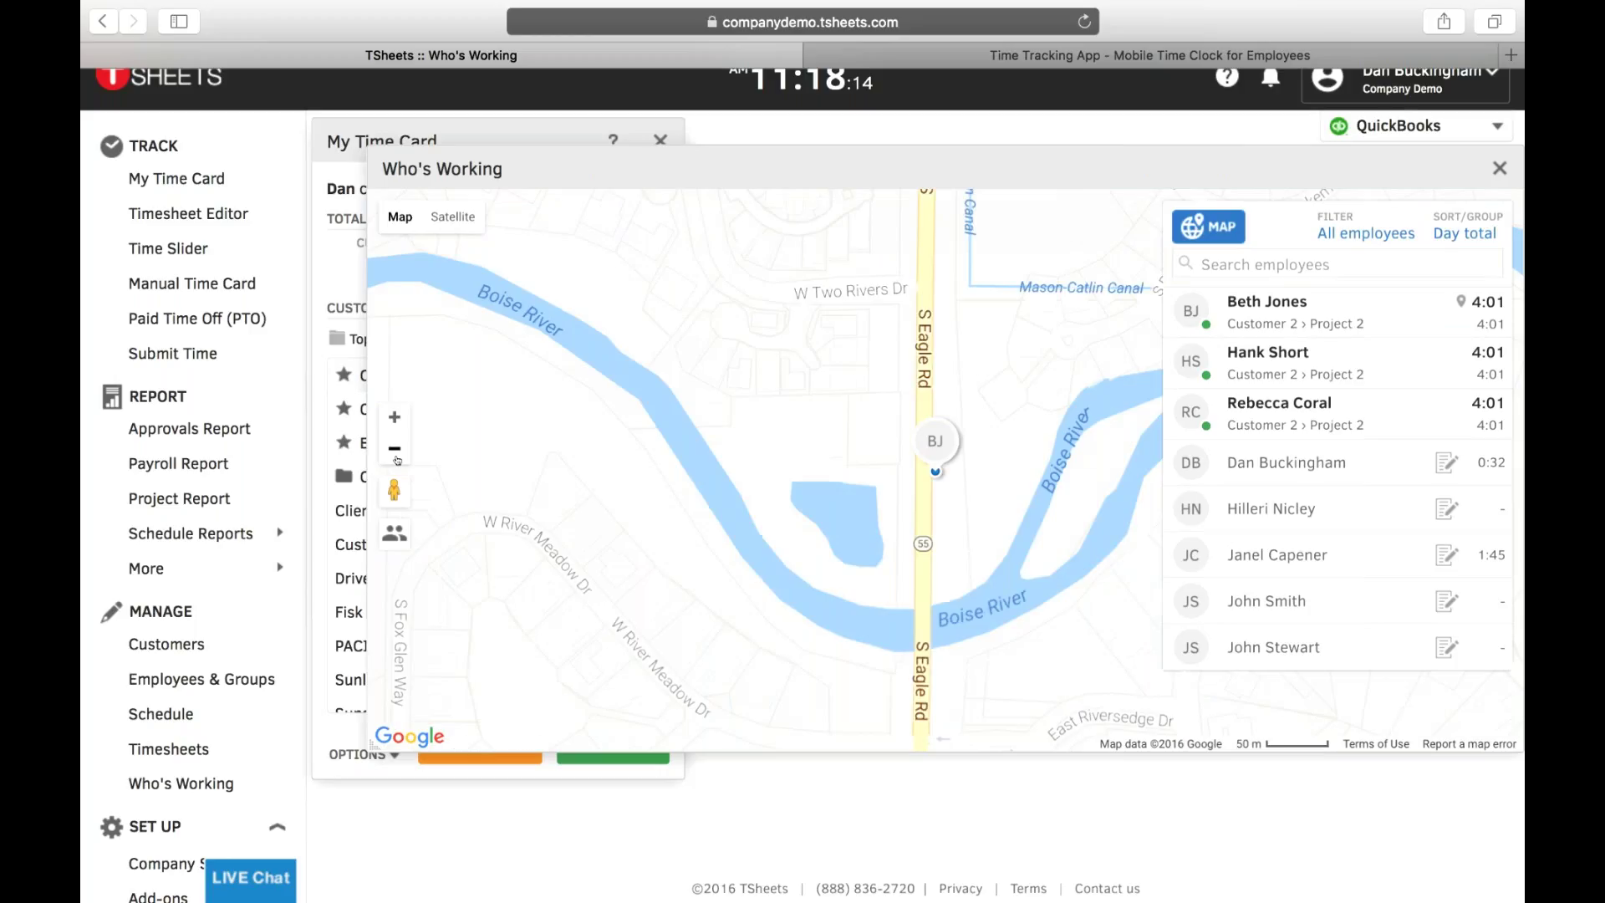
pyautogui.click(397, 458)
pyautogui.click(397, 458)
pyautogui.click(397, 458)
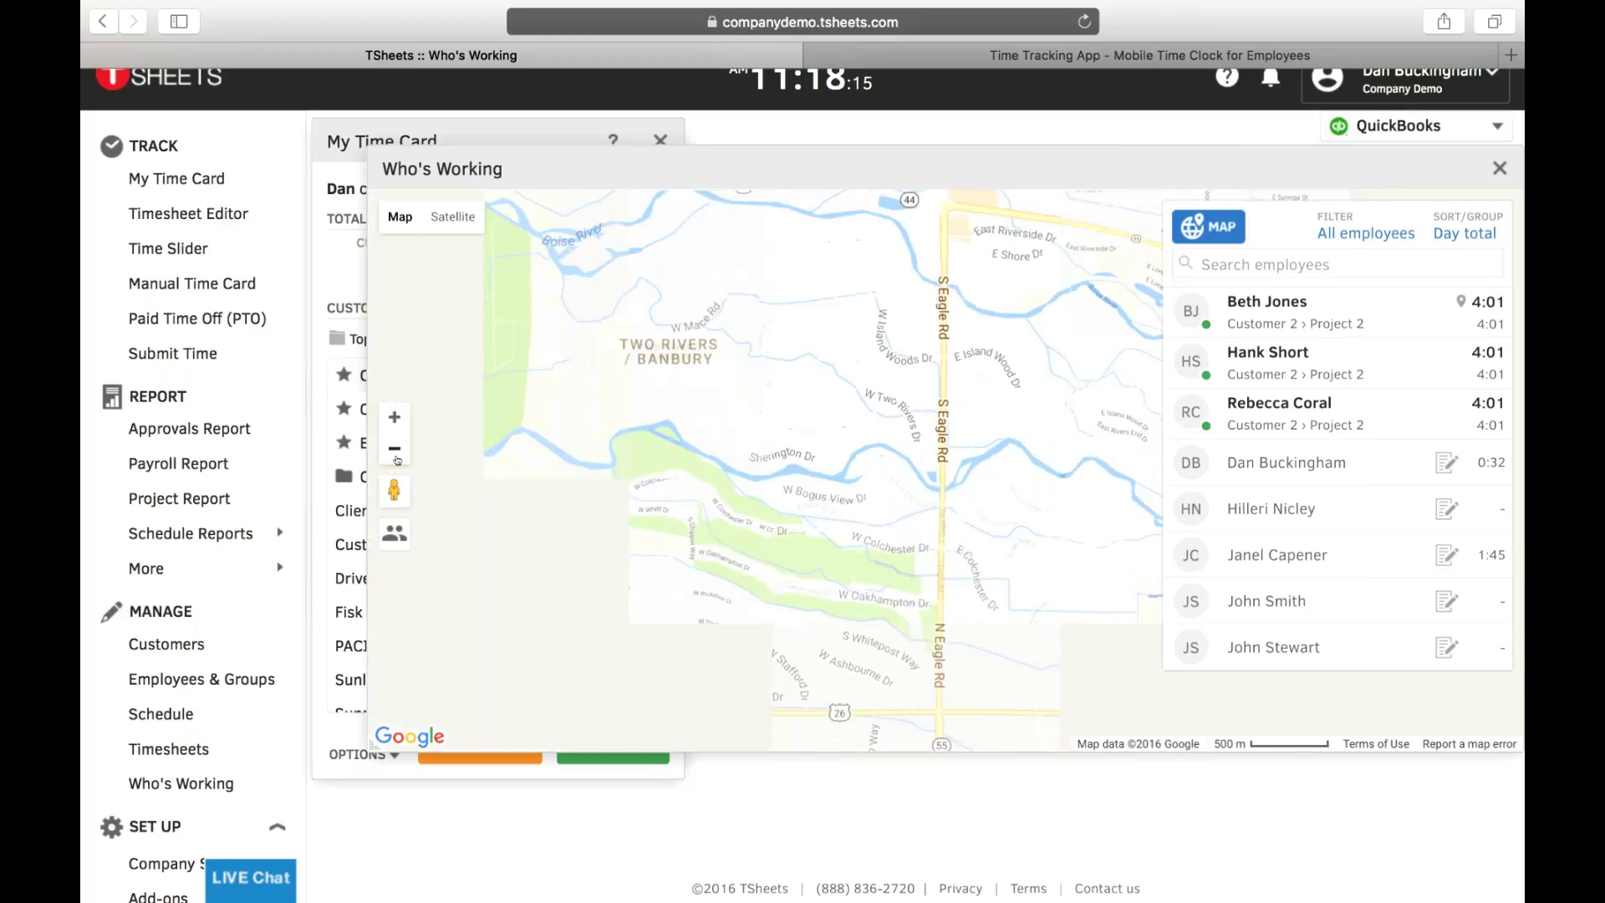
pyautogui.click(397, 459)
pyautogui.click(398, 458)
pyautogui.click(397, 459)
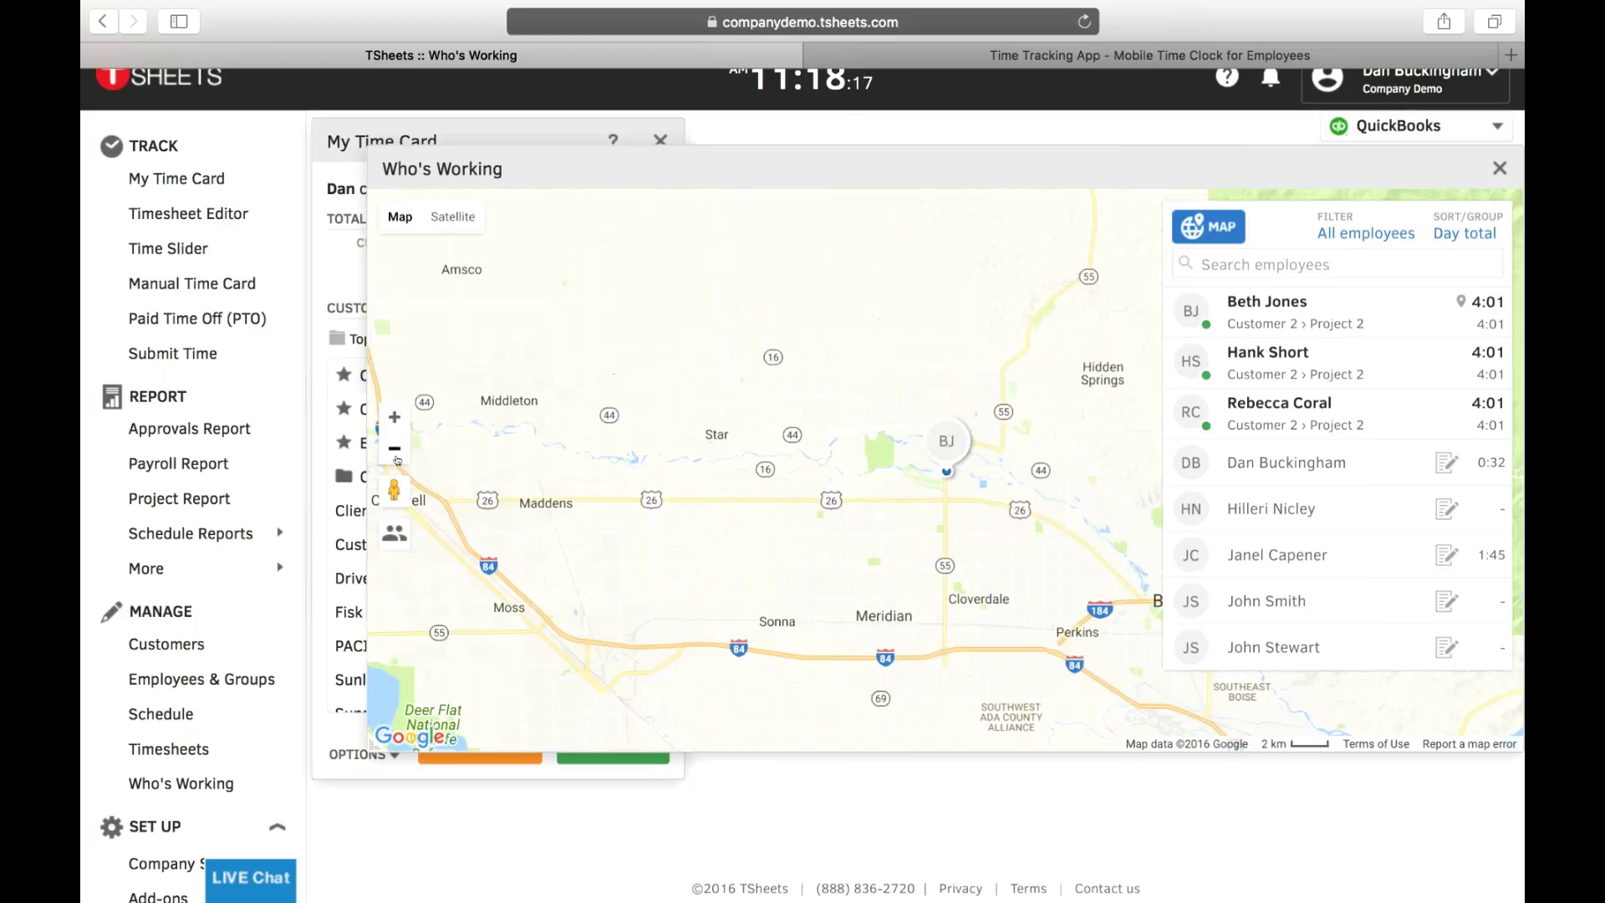
pyautogui.moveTo(980, 543); pyautogui.dragTo(893, 465)
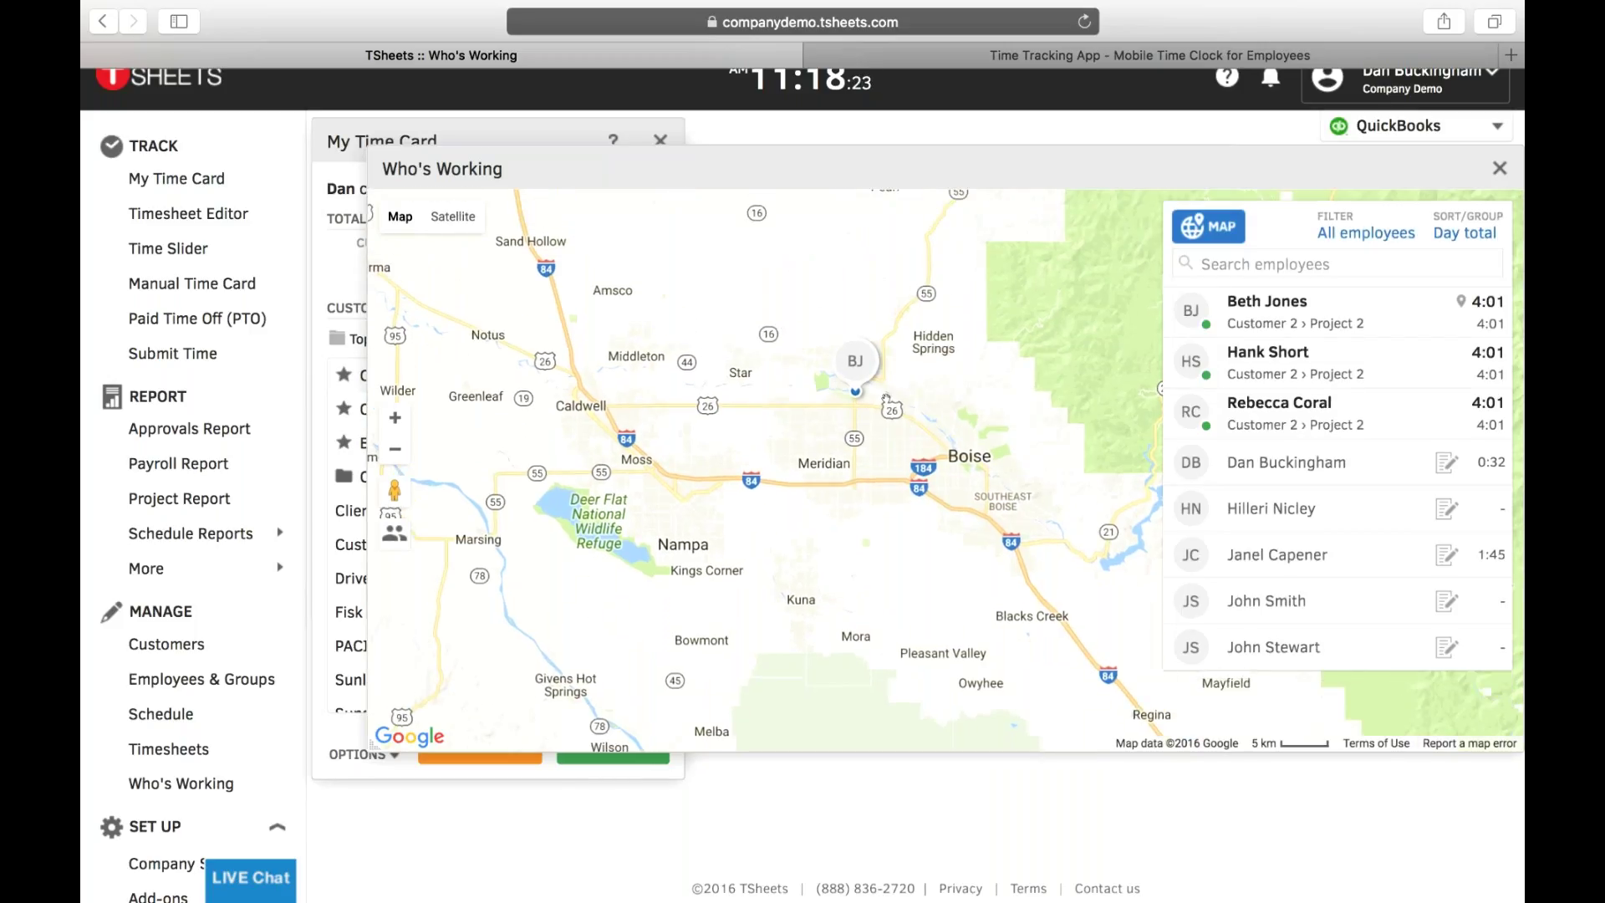
pyautogui.moveTo(824, 363)
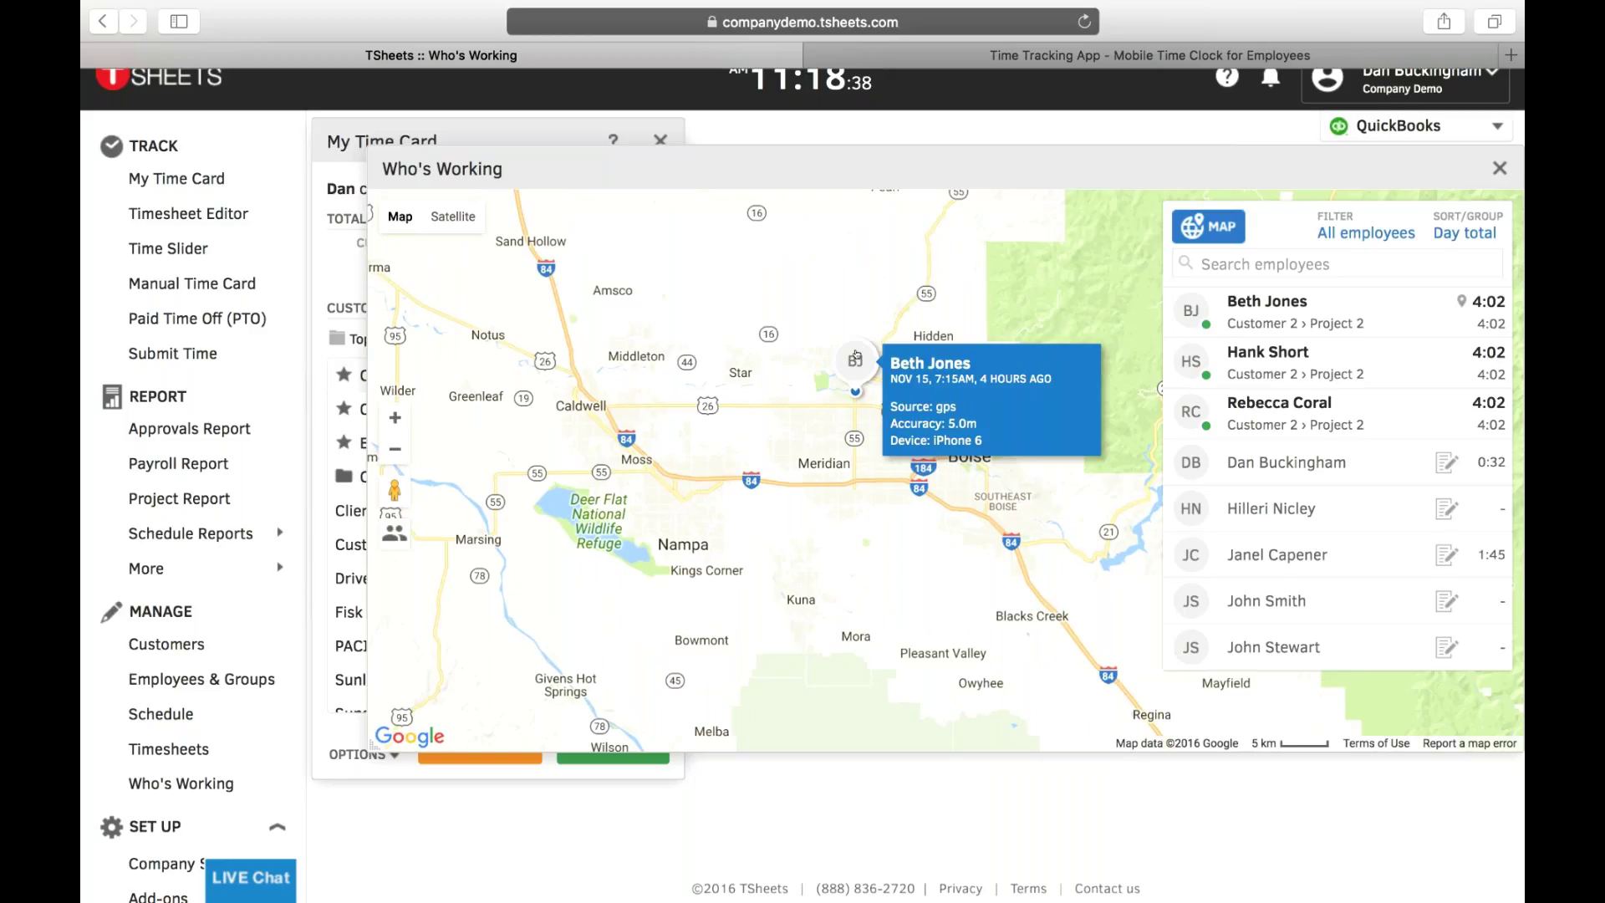
# - Select the clocked-in employee in Who's Working and open their location map
pyautogui.click(856, 358)
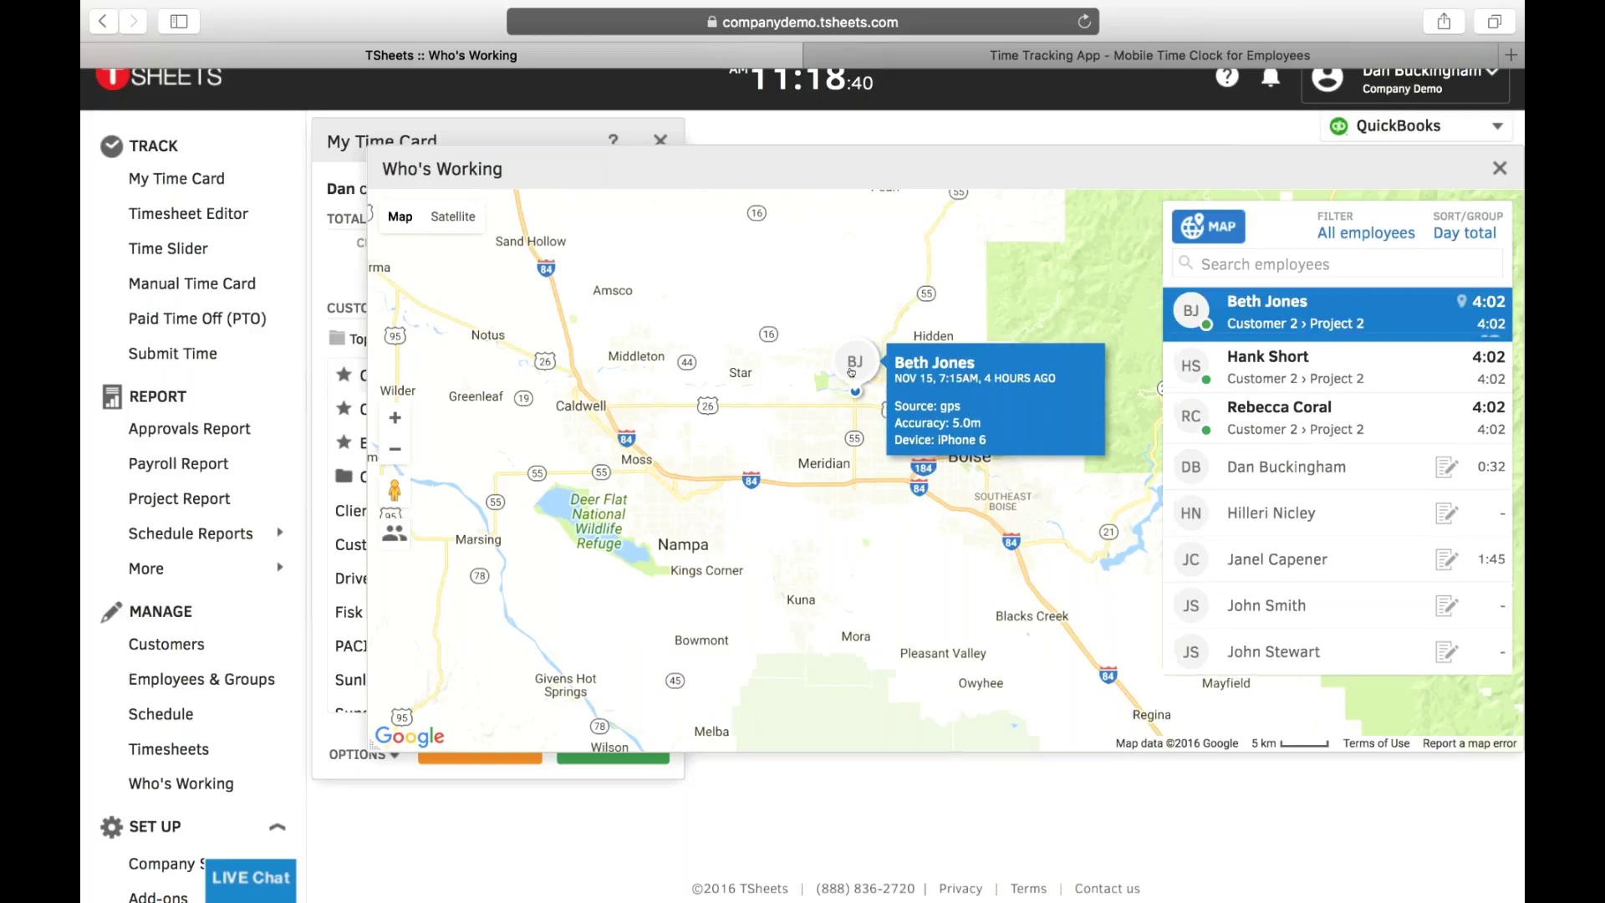
pyautogui.click(1478, 356)
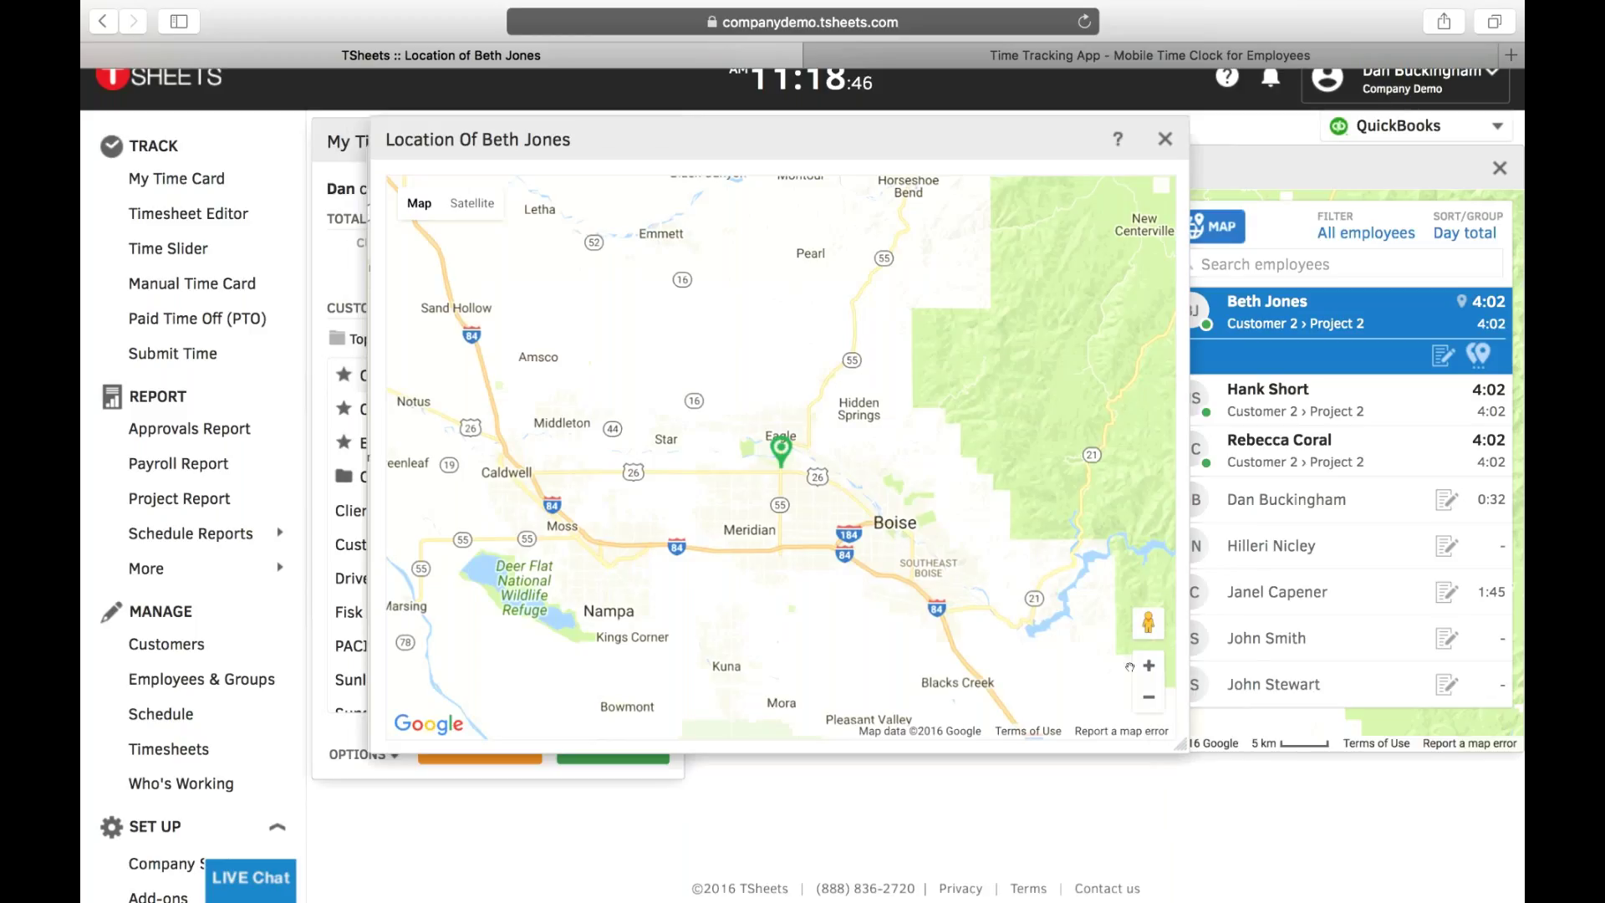
pyautogui.click(1154, 666)
pyautogui.click(1158, 665)
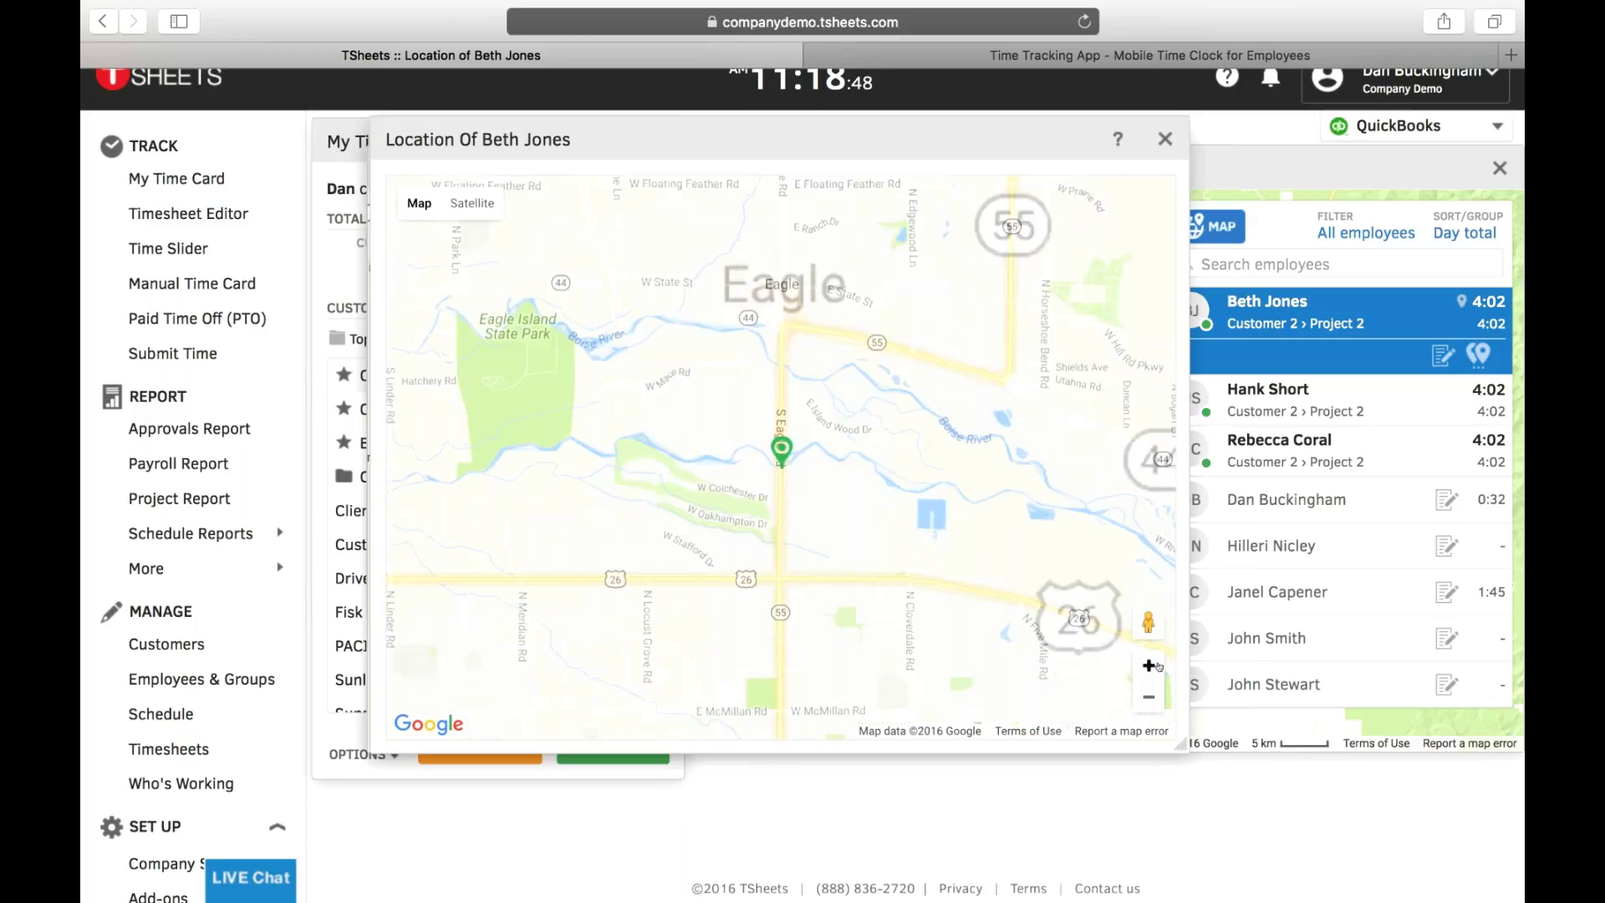
pyautogui.click(1157, 665)
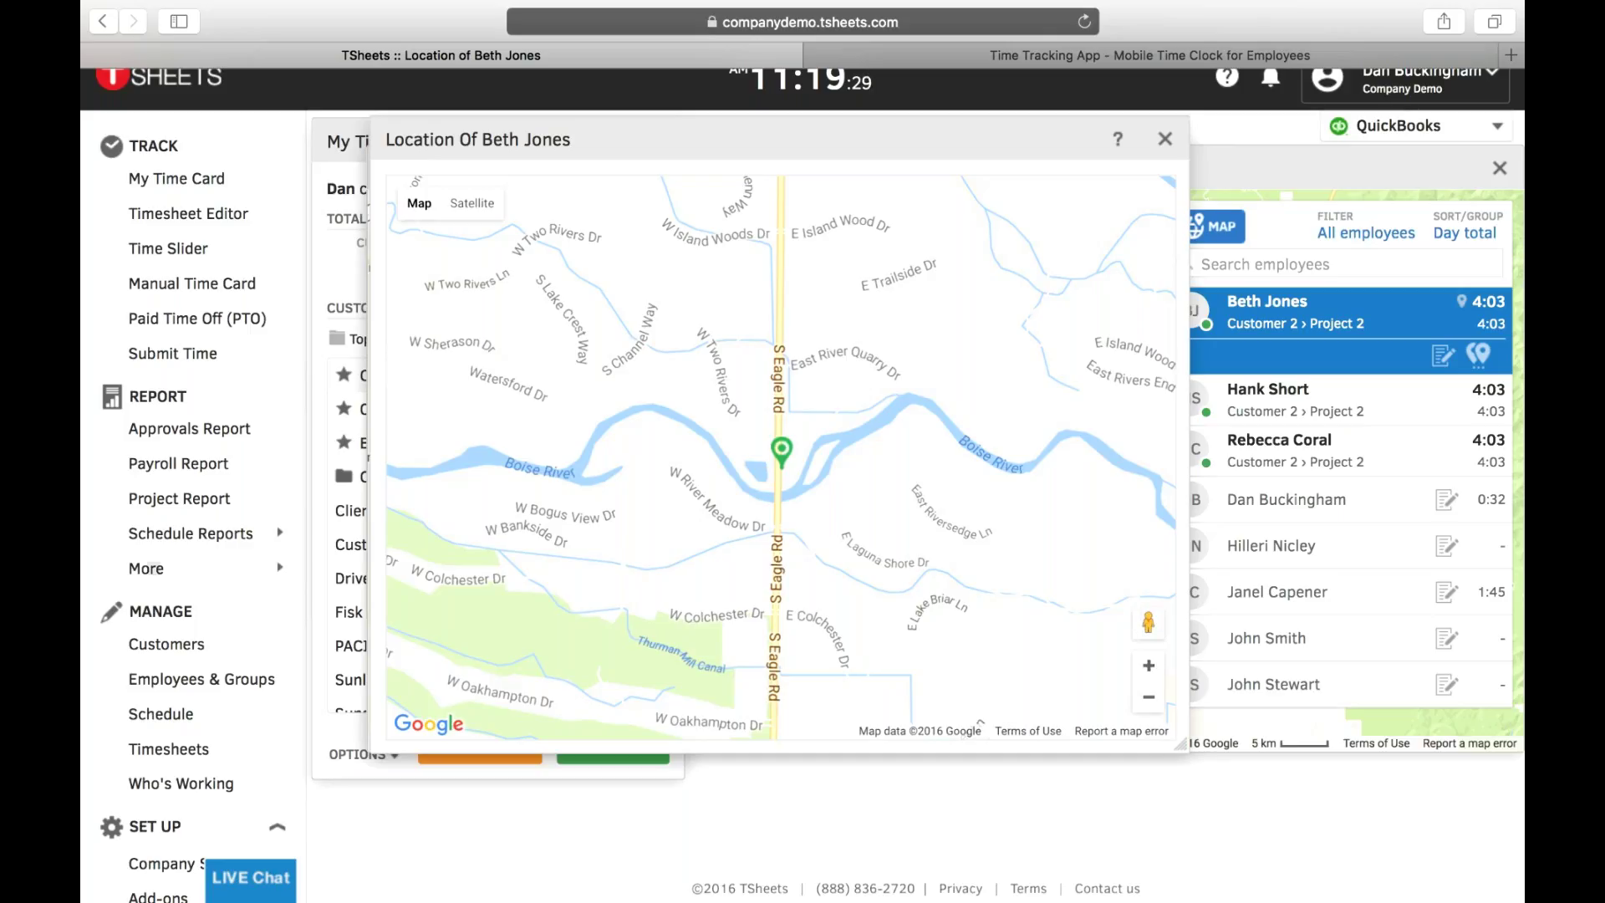
pyautogui.click(1165, 138)
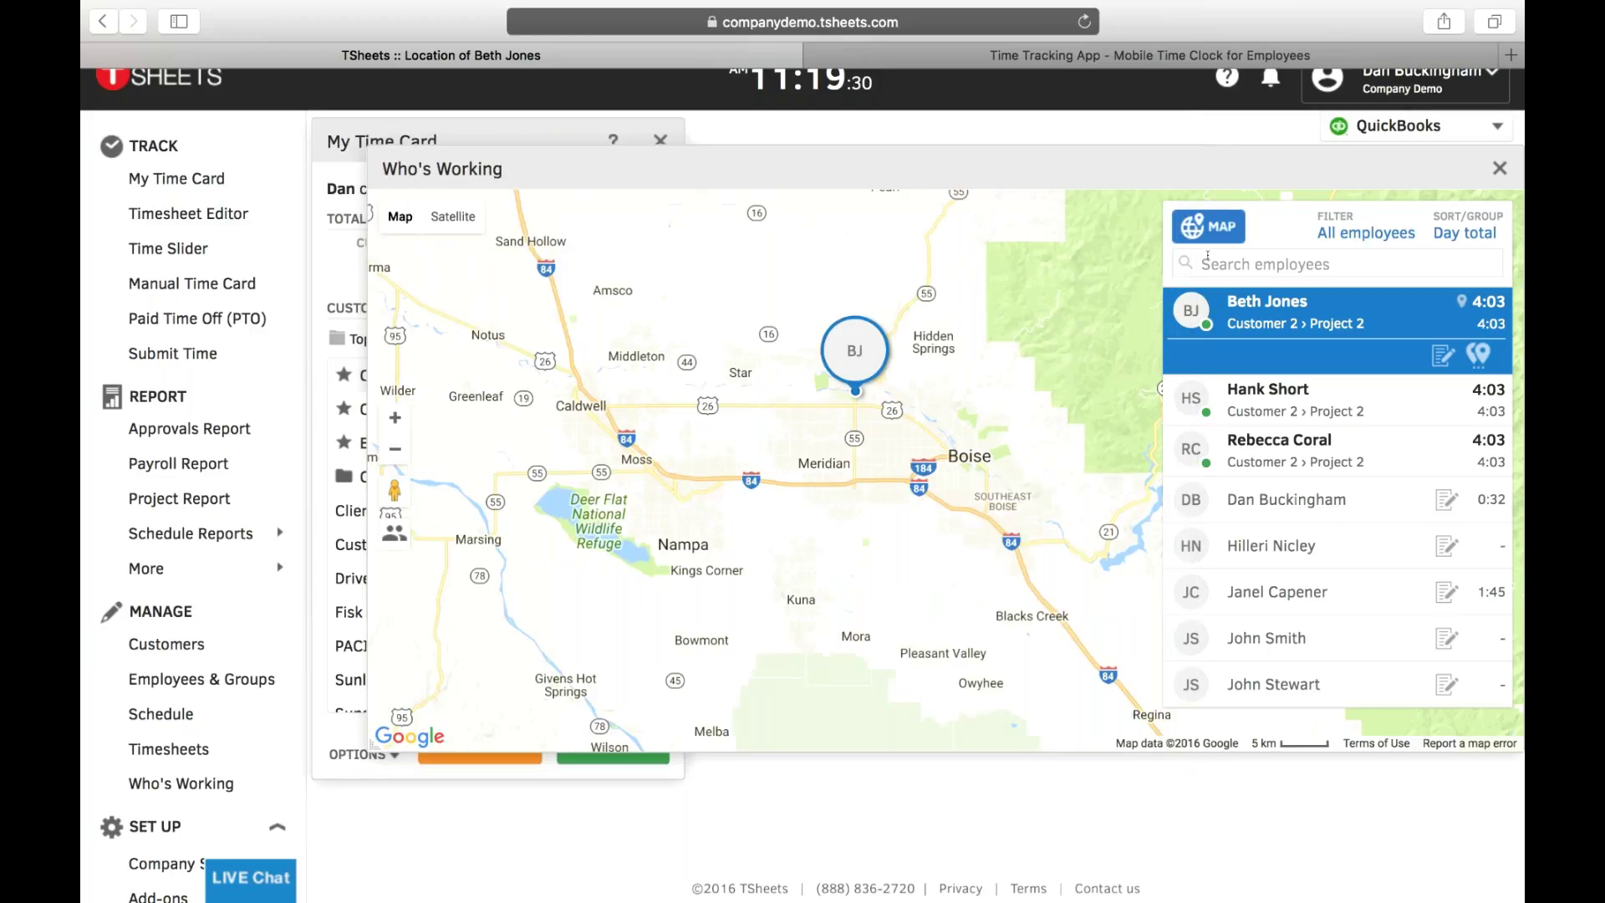
pyautogui.click(1193, 224)
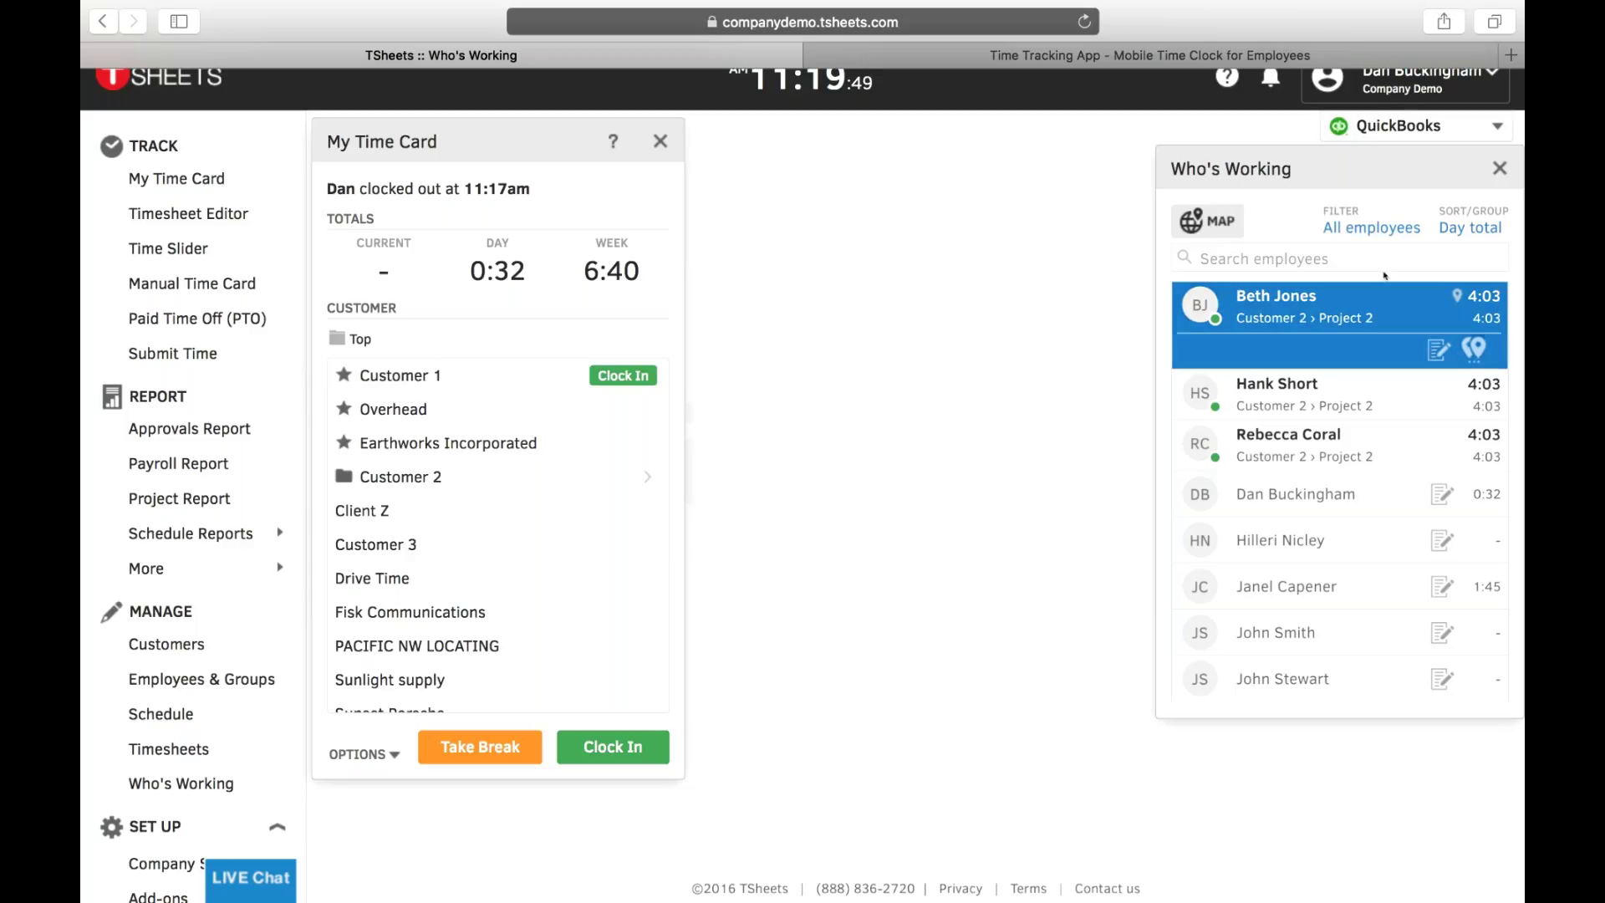
pyautogui.click(1499, 168)
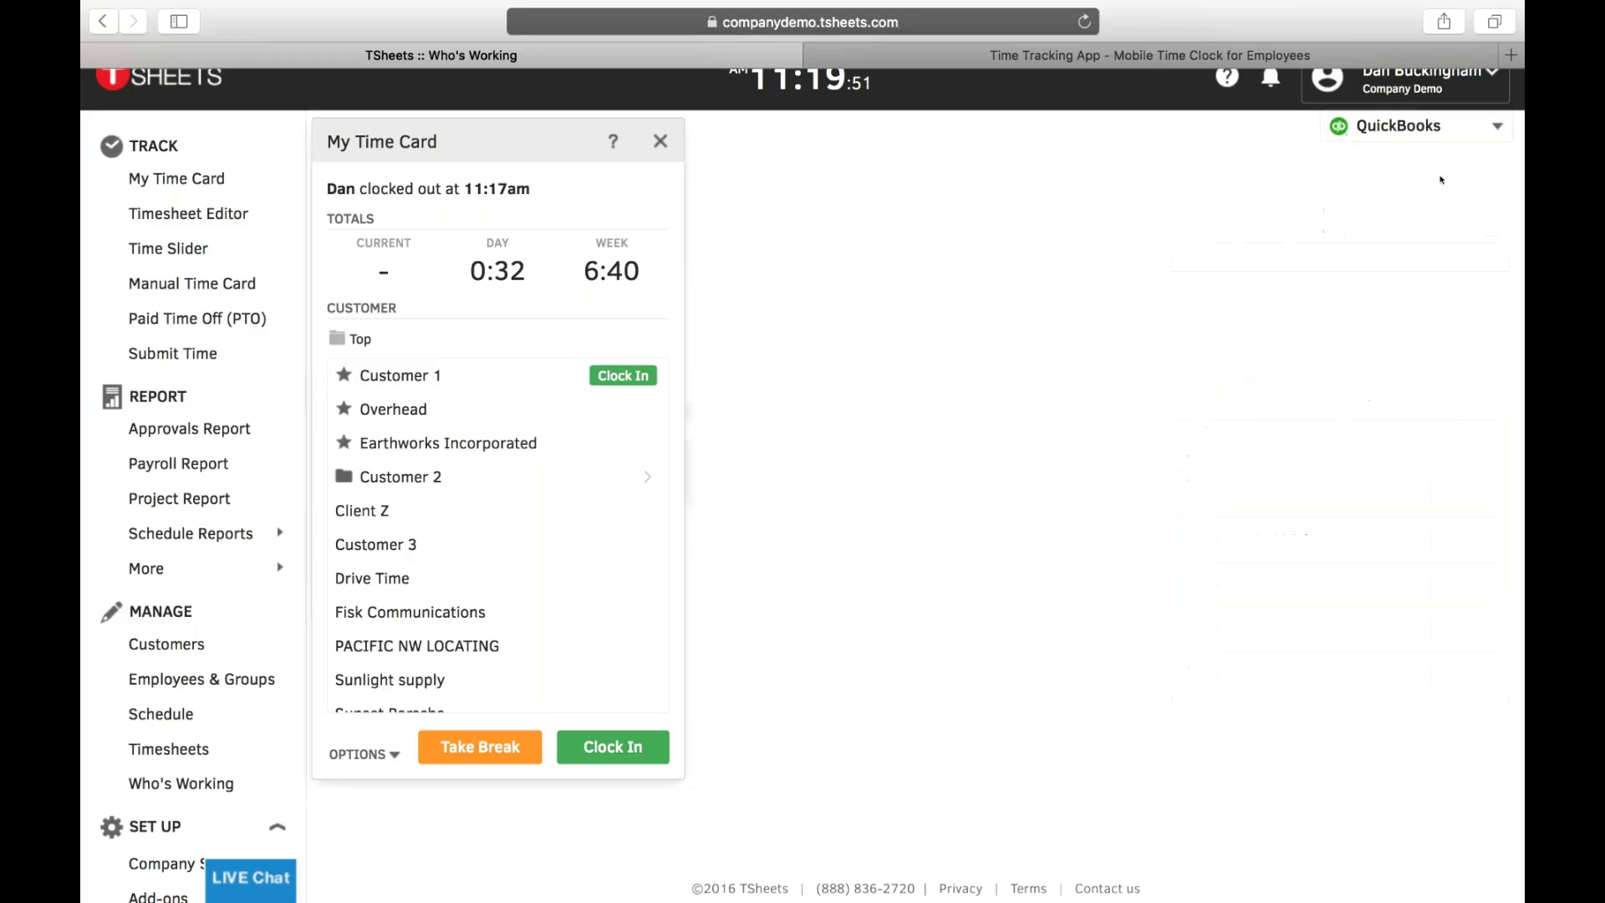
pyautogui.click(664, 143)
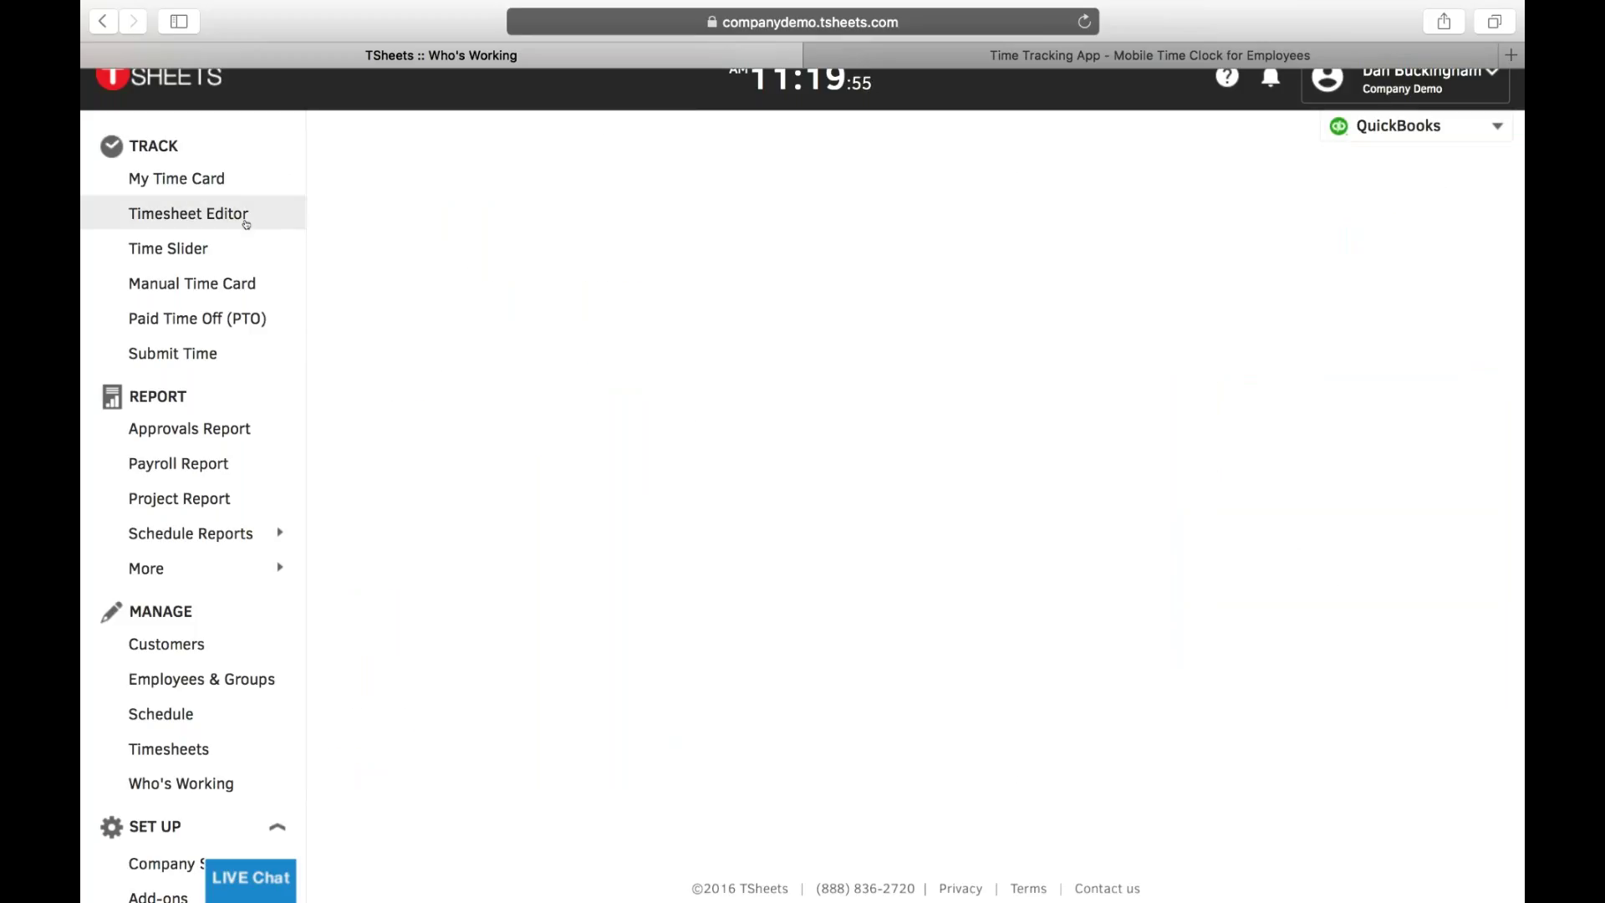
# - Start a new timesheet clocking in 11/13/2016 at 2 pm and out at 5 pm
pyautogui.click(193, 214)
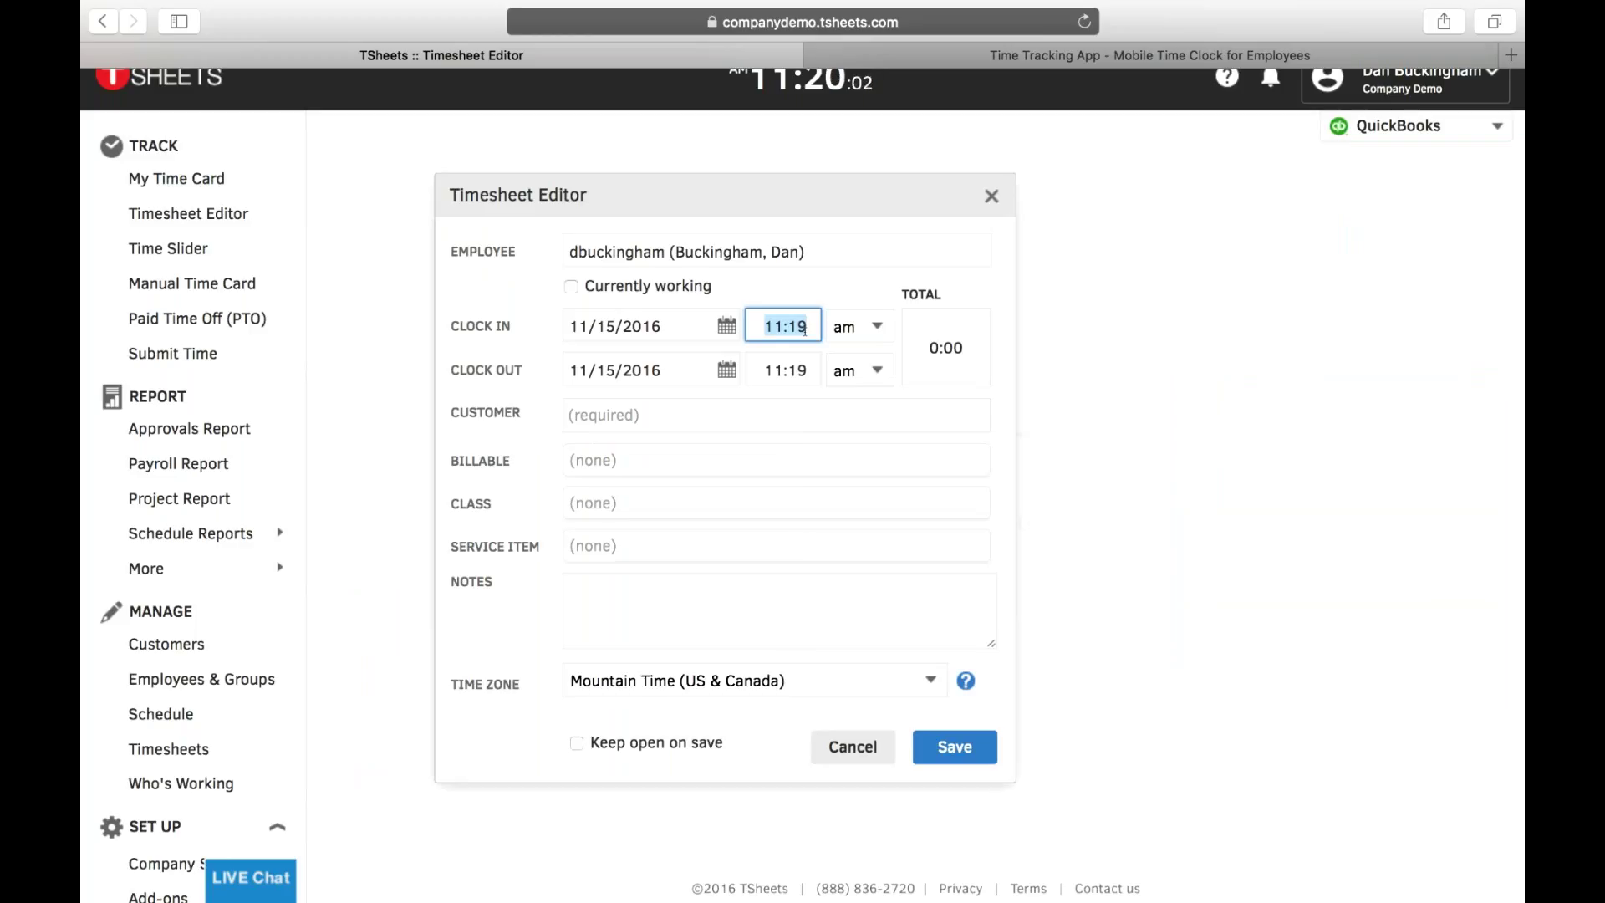
pyautogui.write('8')
pyautogui.click(652, 326)
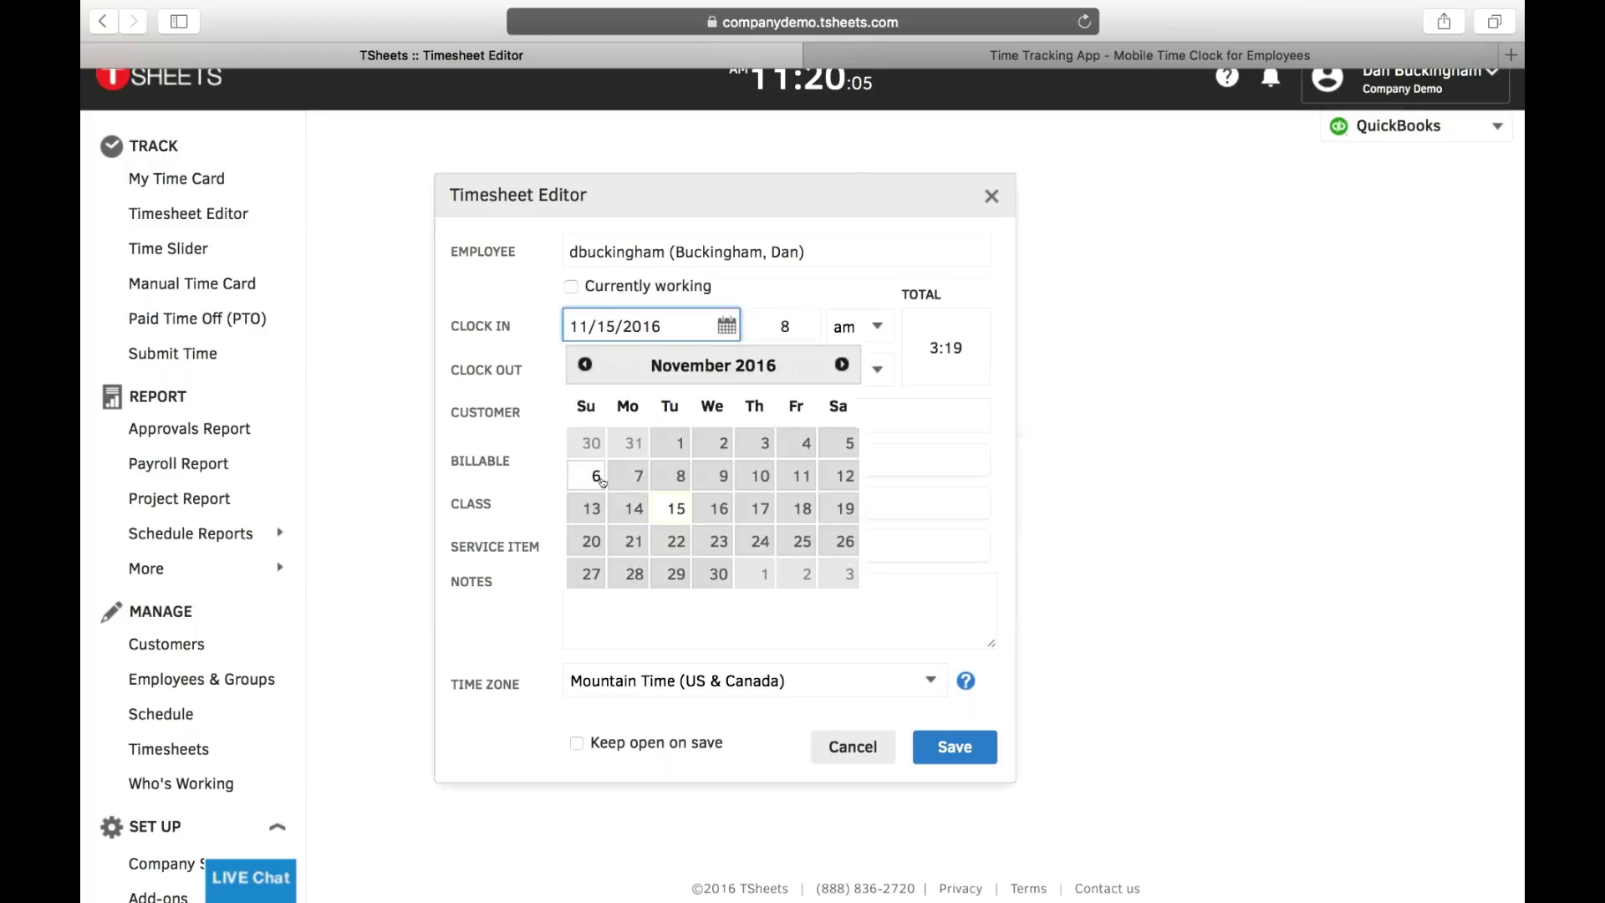
pyautogui.click(591, 508)
pyautogui.click(794, 322)
pyautogui.press('BackSpace')
pyautogui.write('2')
pyautogui.click(843, 330)
pyautogui.click(845, 347)
pyautogui.click(755, 370)
pyautogui.write('5')
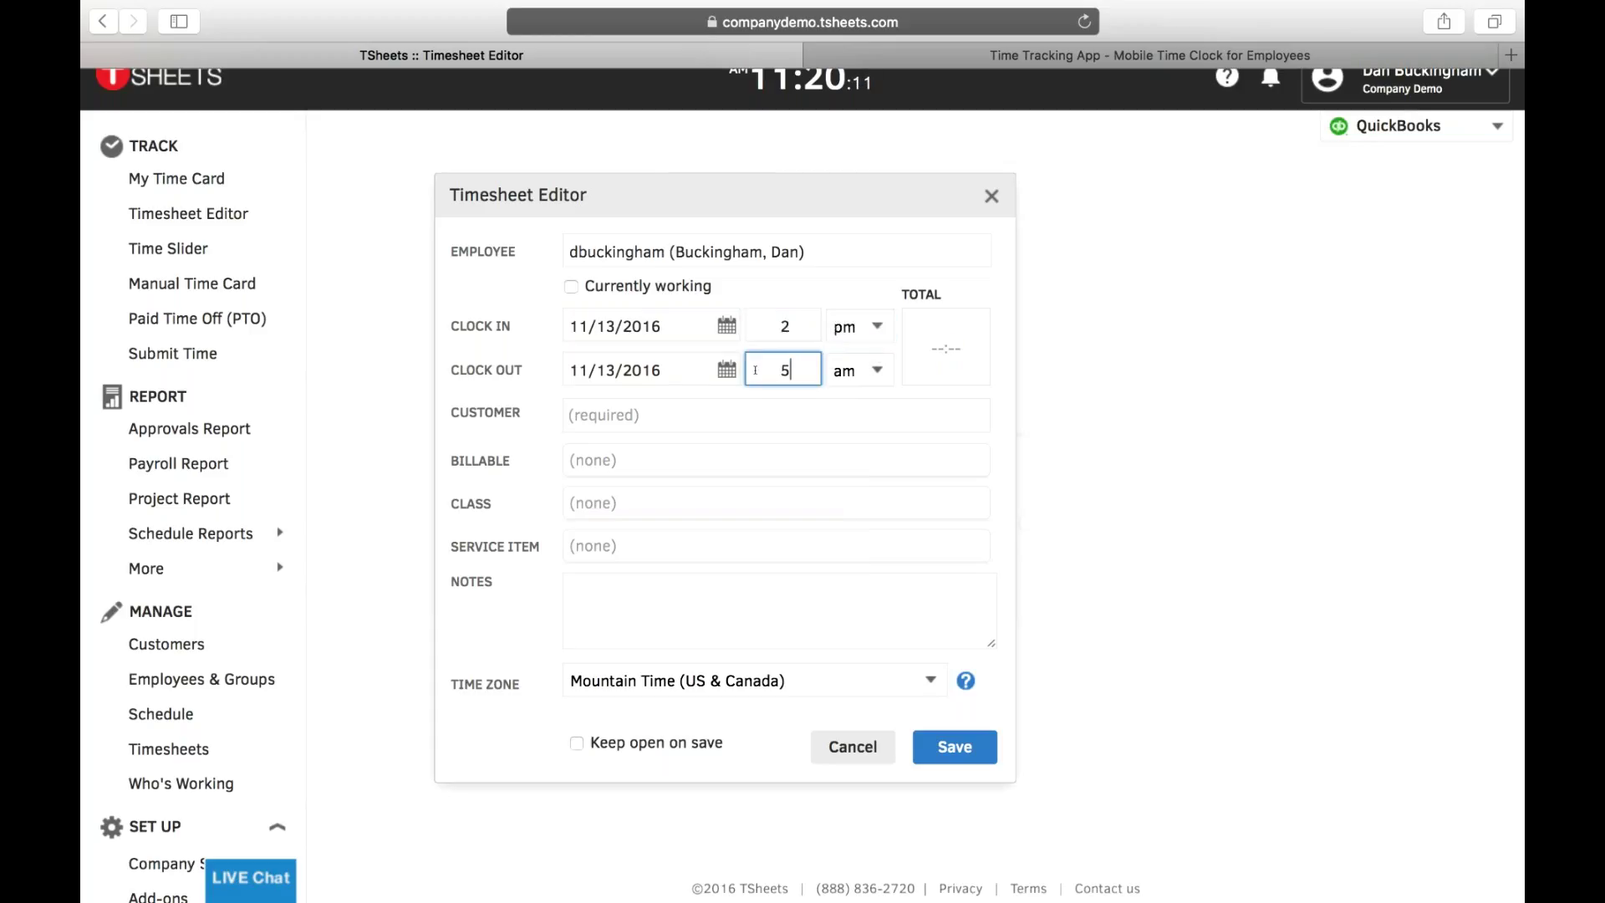
pyautogui.click(853, 371)
pyautogui.click(849, 393)
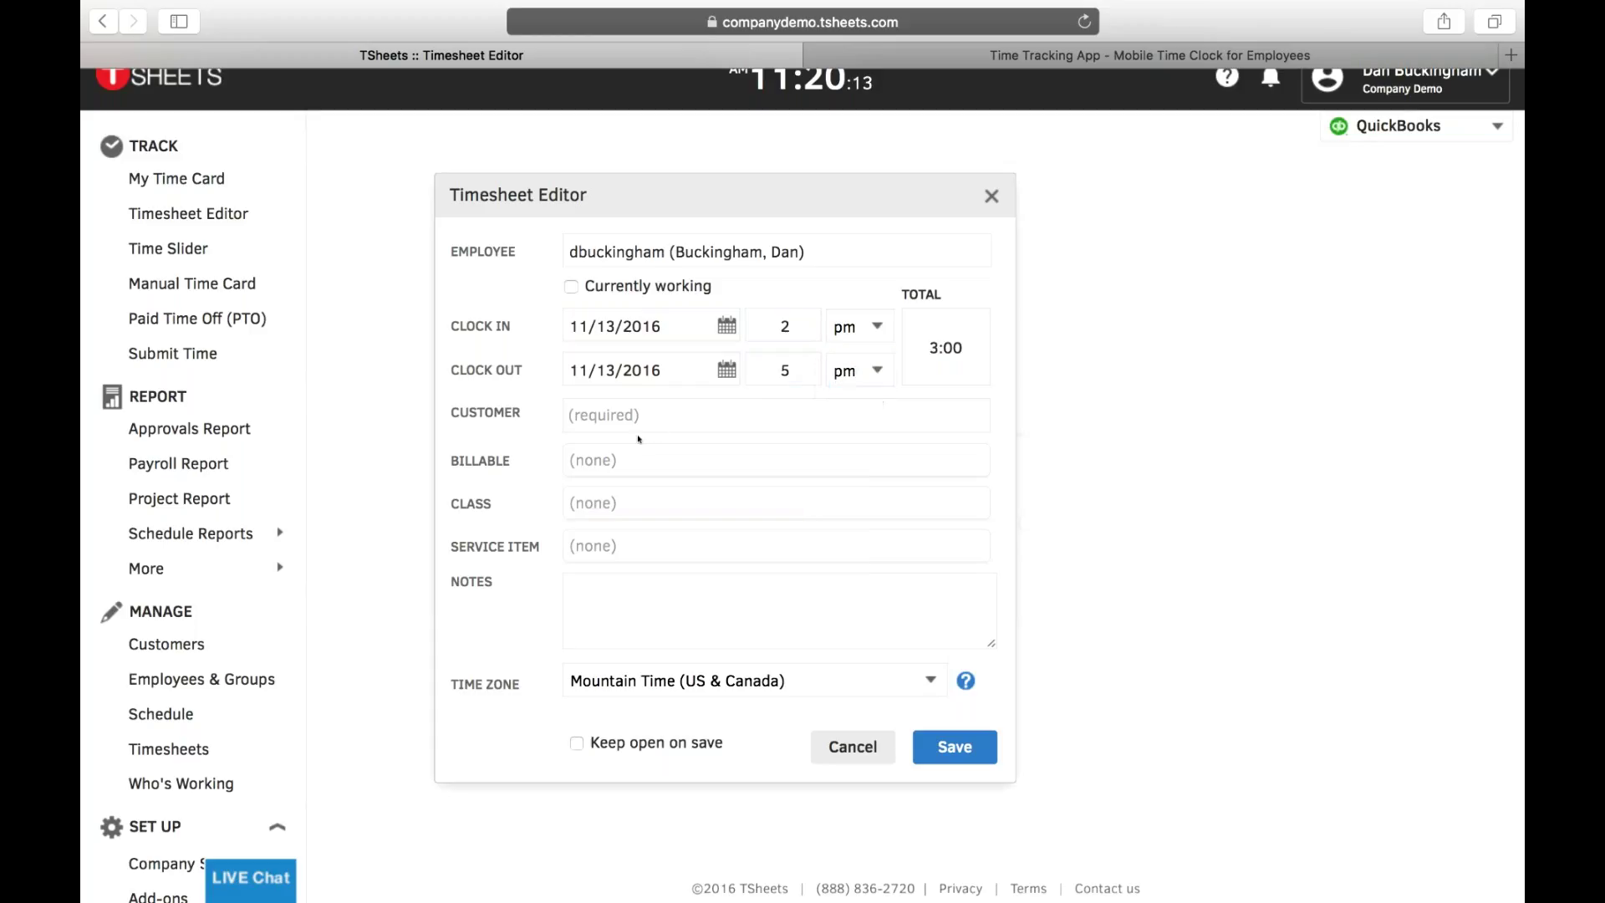
# - Assign Customer 1, Billable No, class Overhead and service item Service 3, then save the entry
pyautogui.click(655, 419)
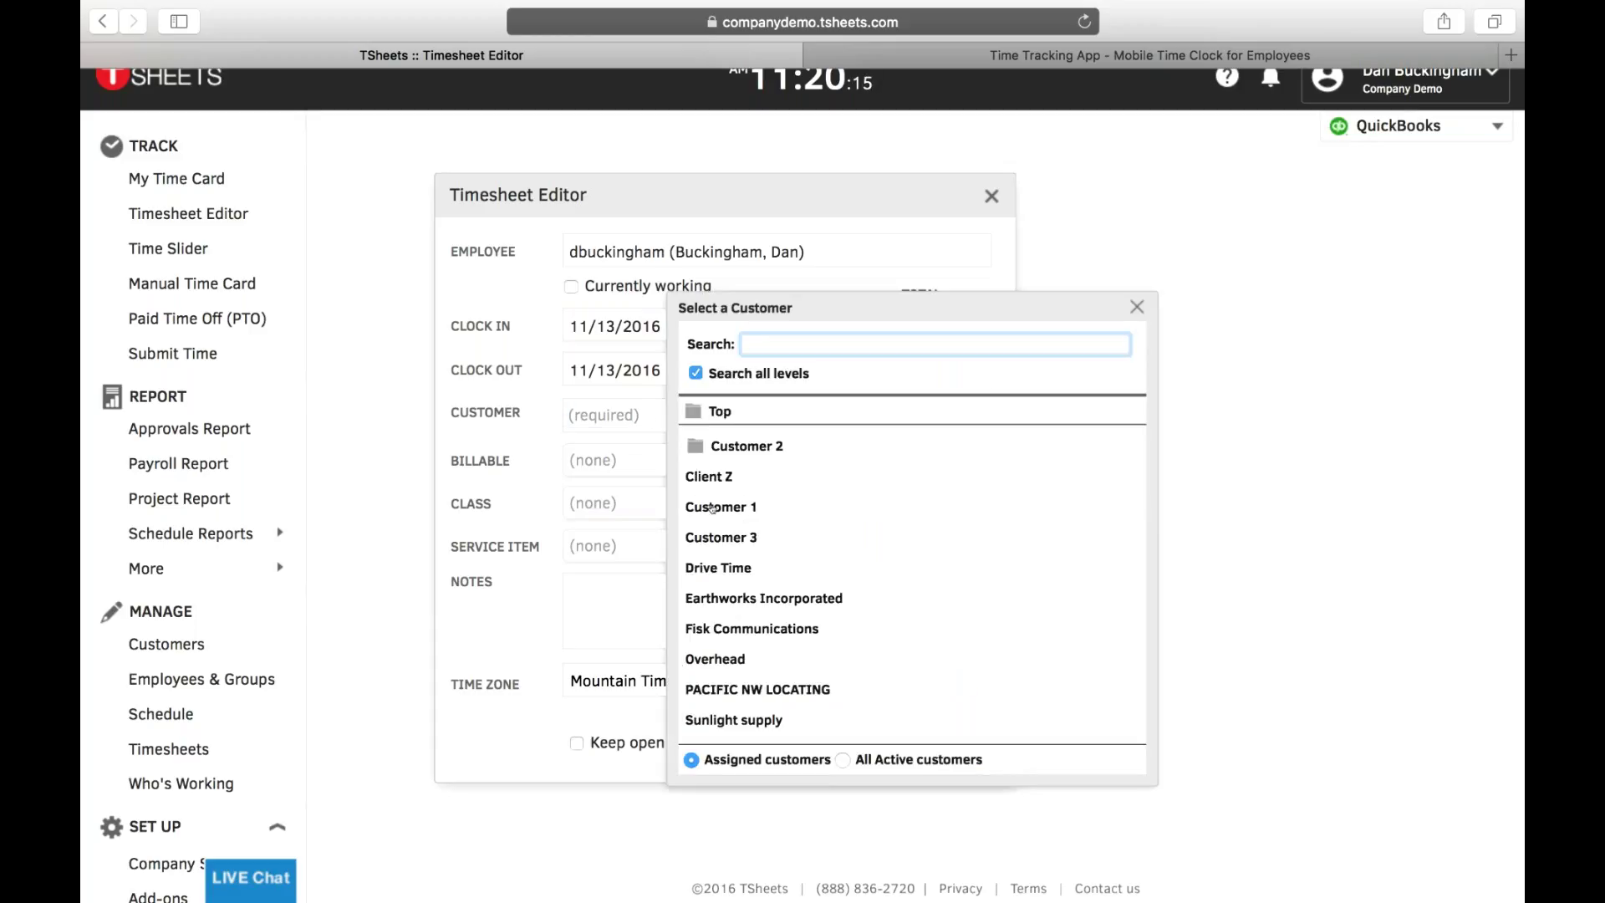
pyautogui.press('Return')
pyautogui.click(585, 460)
pyautogui.click(585, 515)
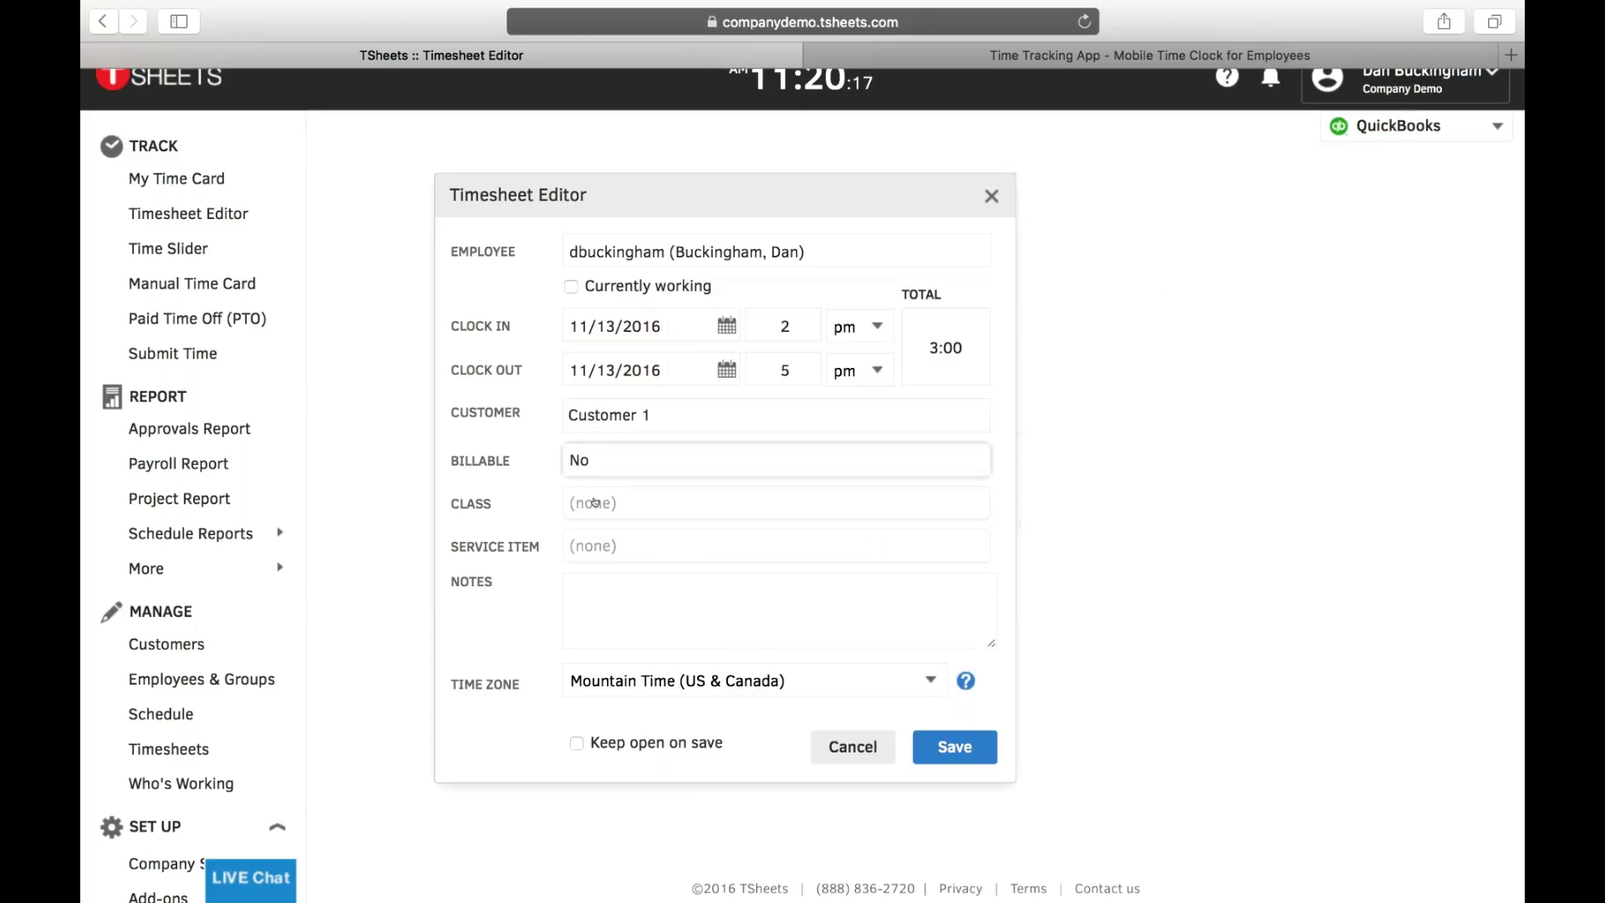
pyautogui.click(594, 502)
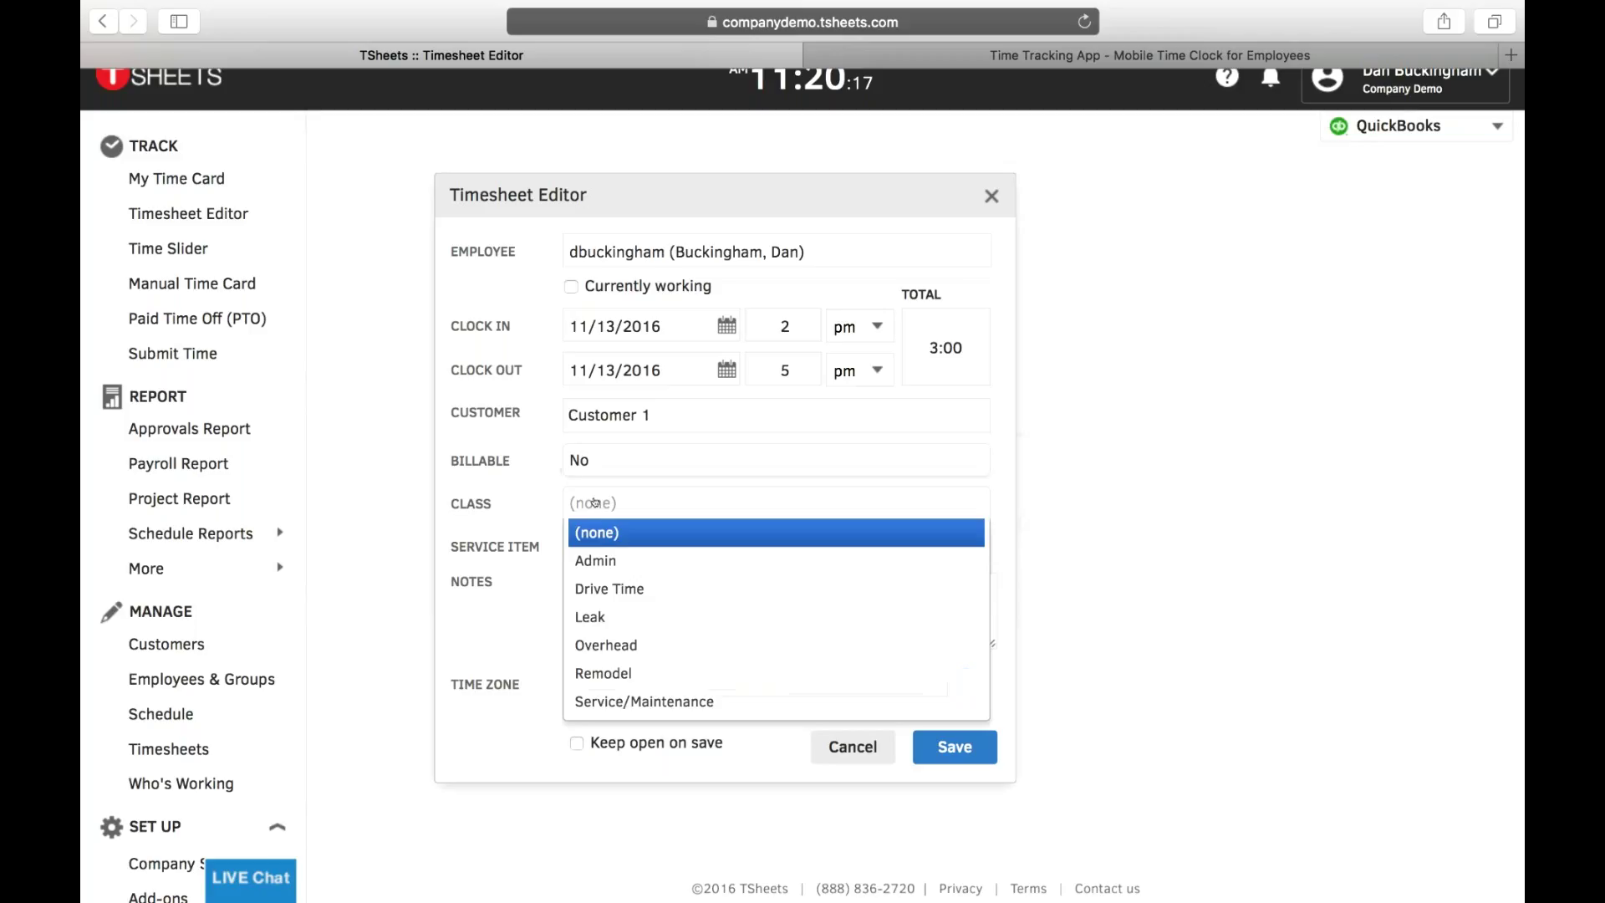
pyautogui.click(611, 643)
pyautogui.click(656, 546)
pyautogui.click(654, 661)
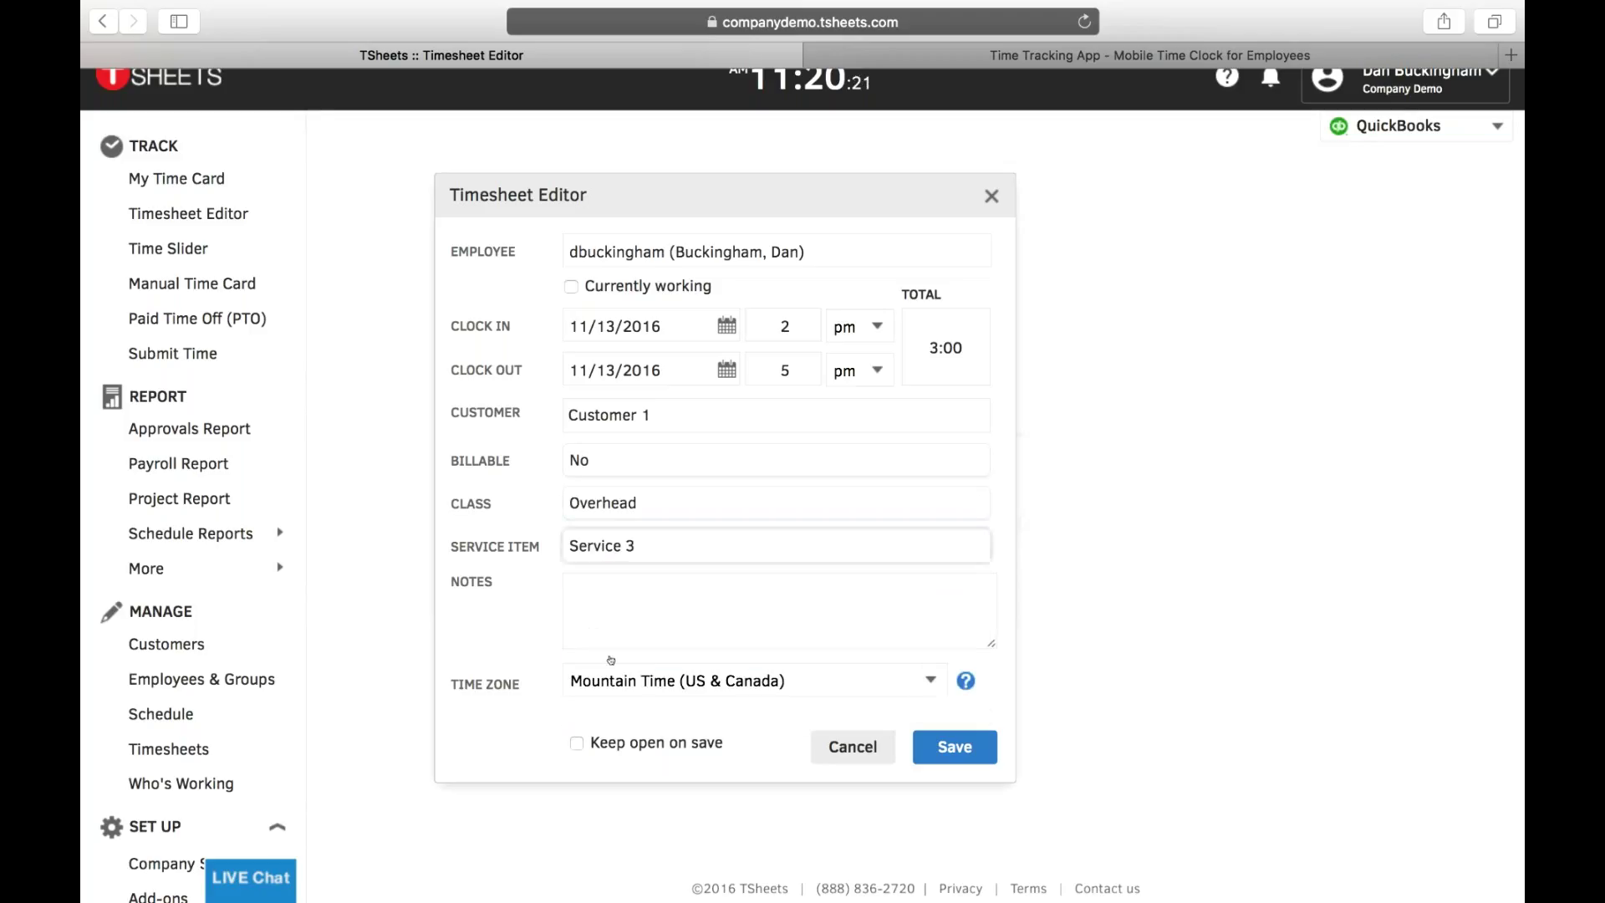
pyautogui.click(952, 745)
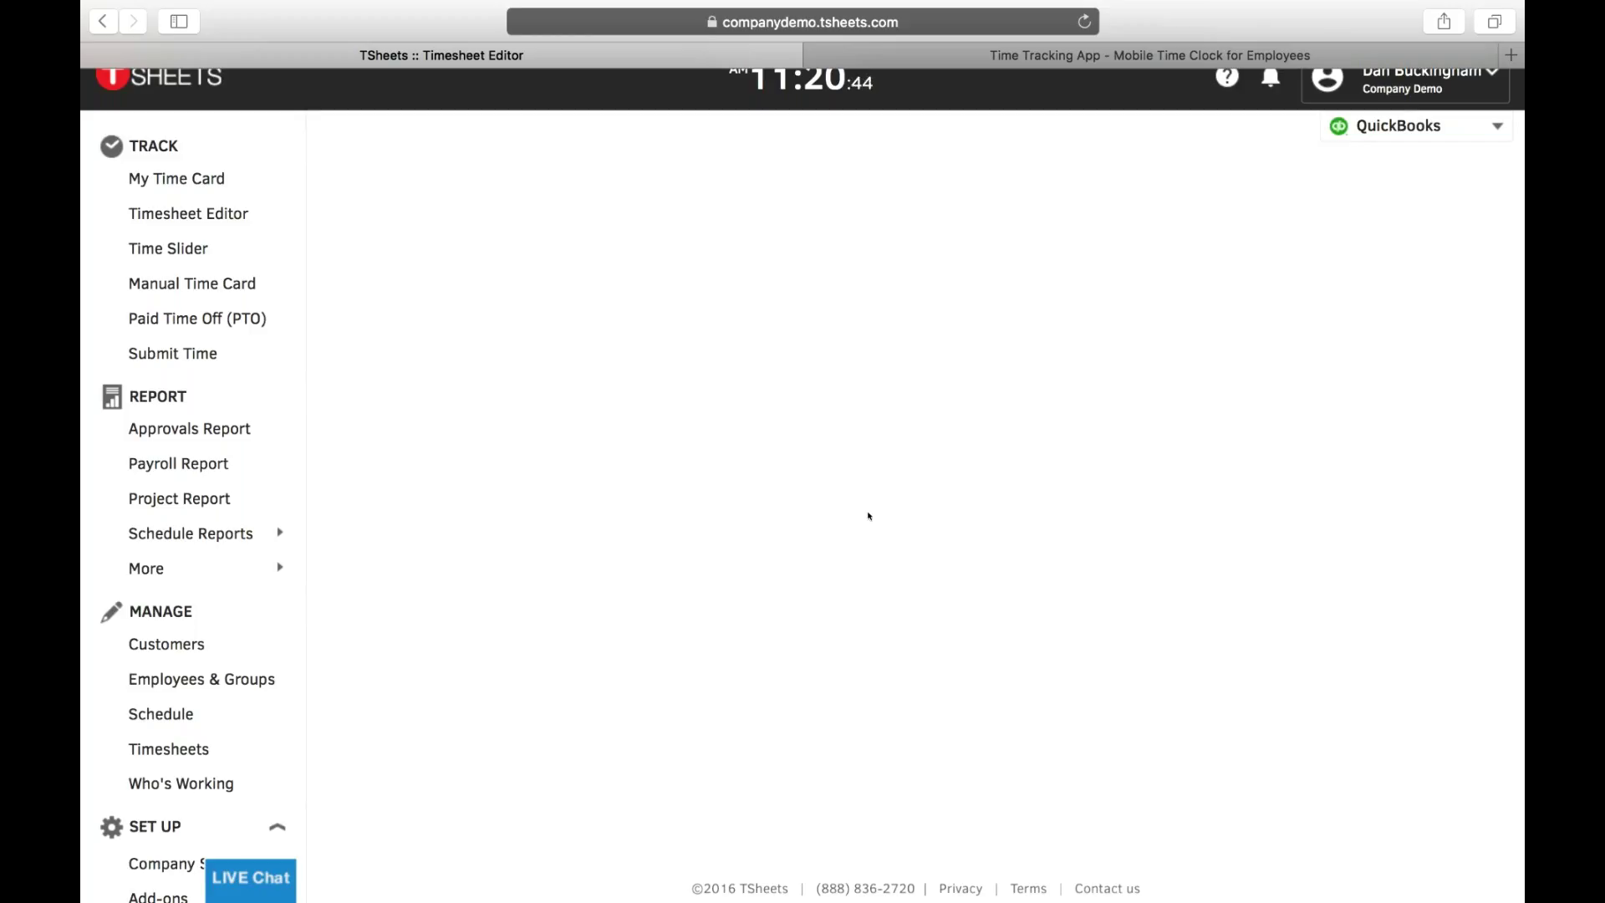
# - Open the Manual Time Card for Nov 13–19, showing Customer 1's 3 hours on Sunday
pyautogui.click(251, 289)
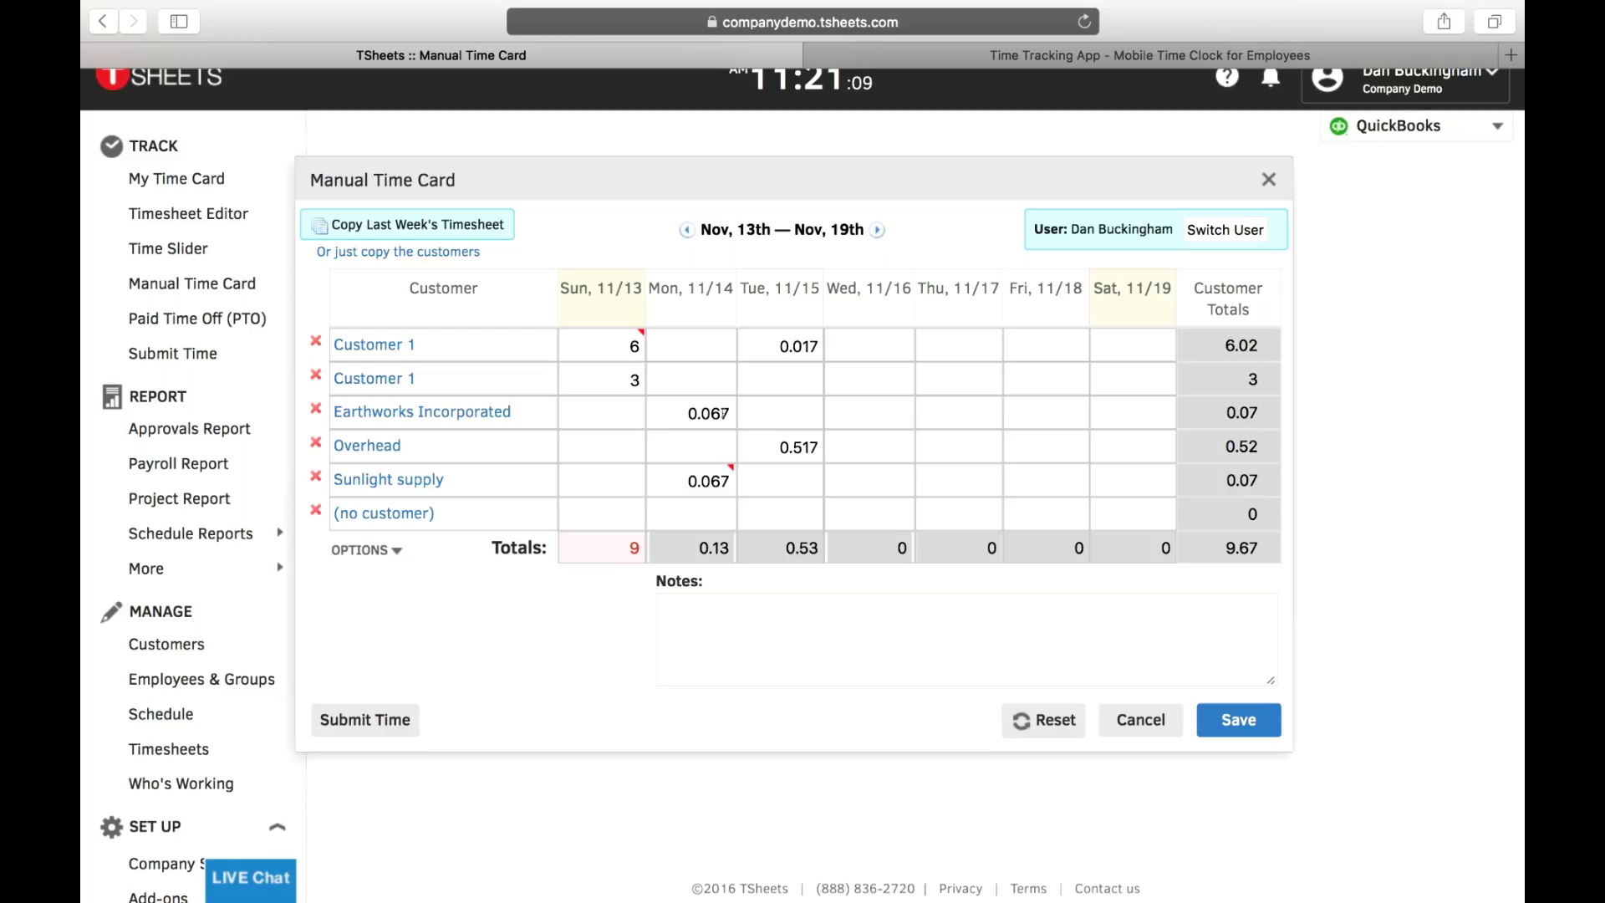
# - Add a 5-hour Earthworks Incorporated row for Sun 11/13 with a shift note, save, and begin Submit Time
pyautogui.click(384, 512)
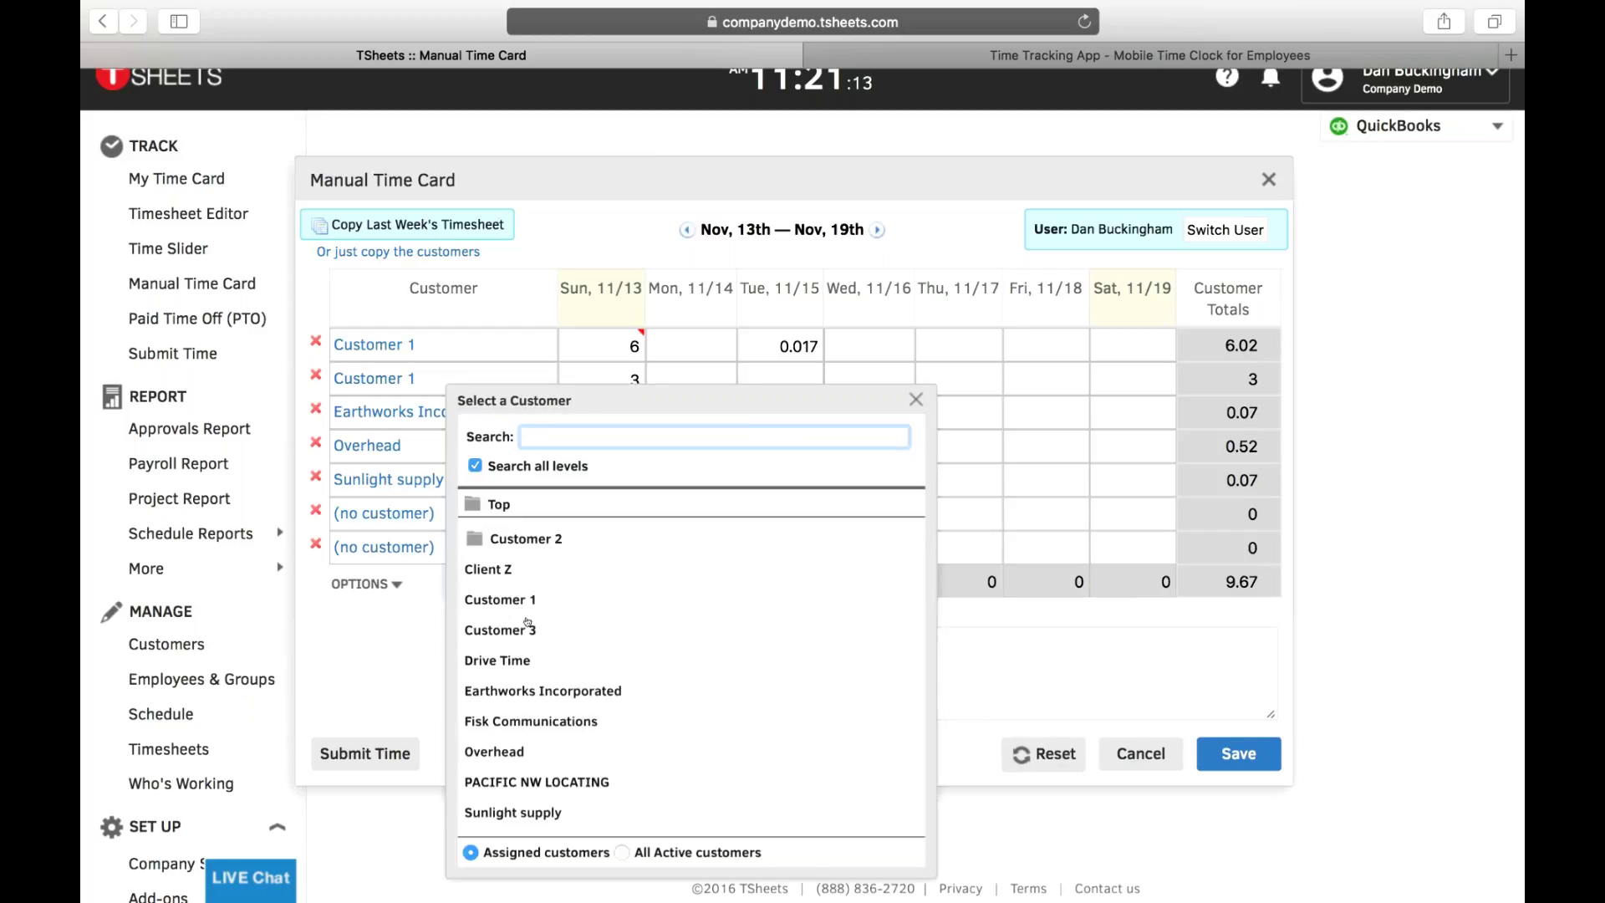
pyautogui.click(664, 689)
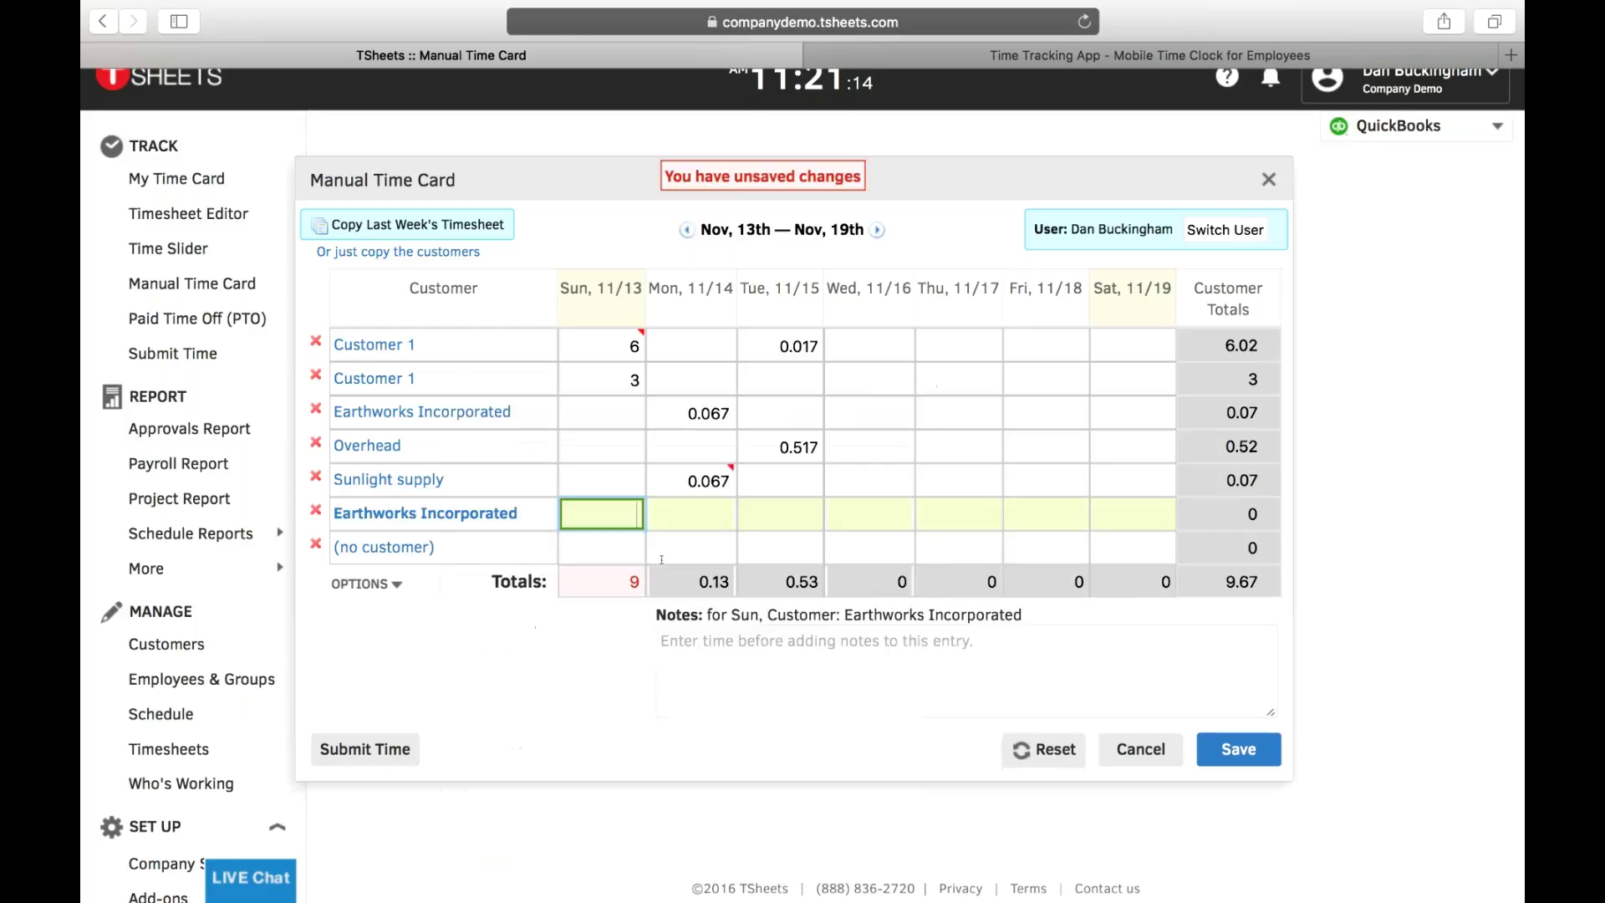
pyautogui.write('5')
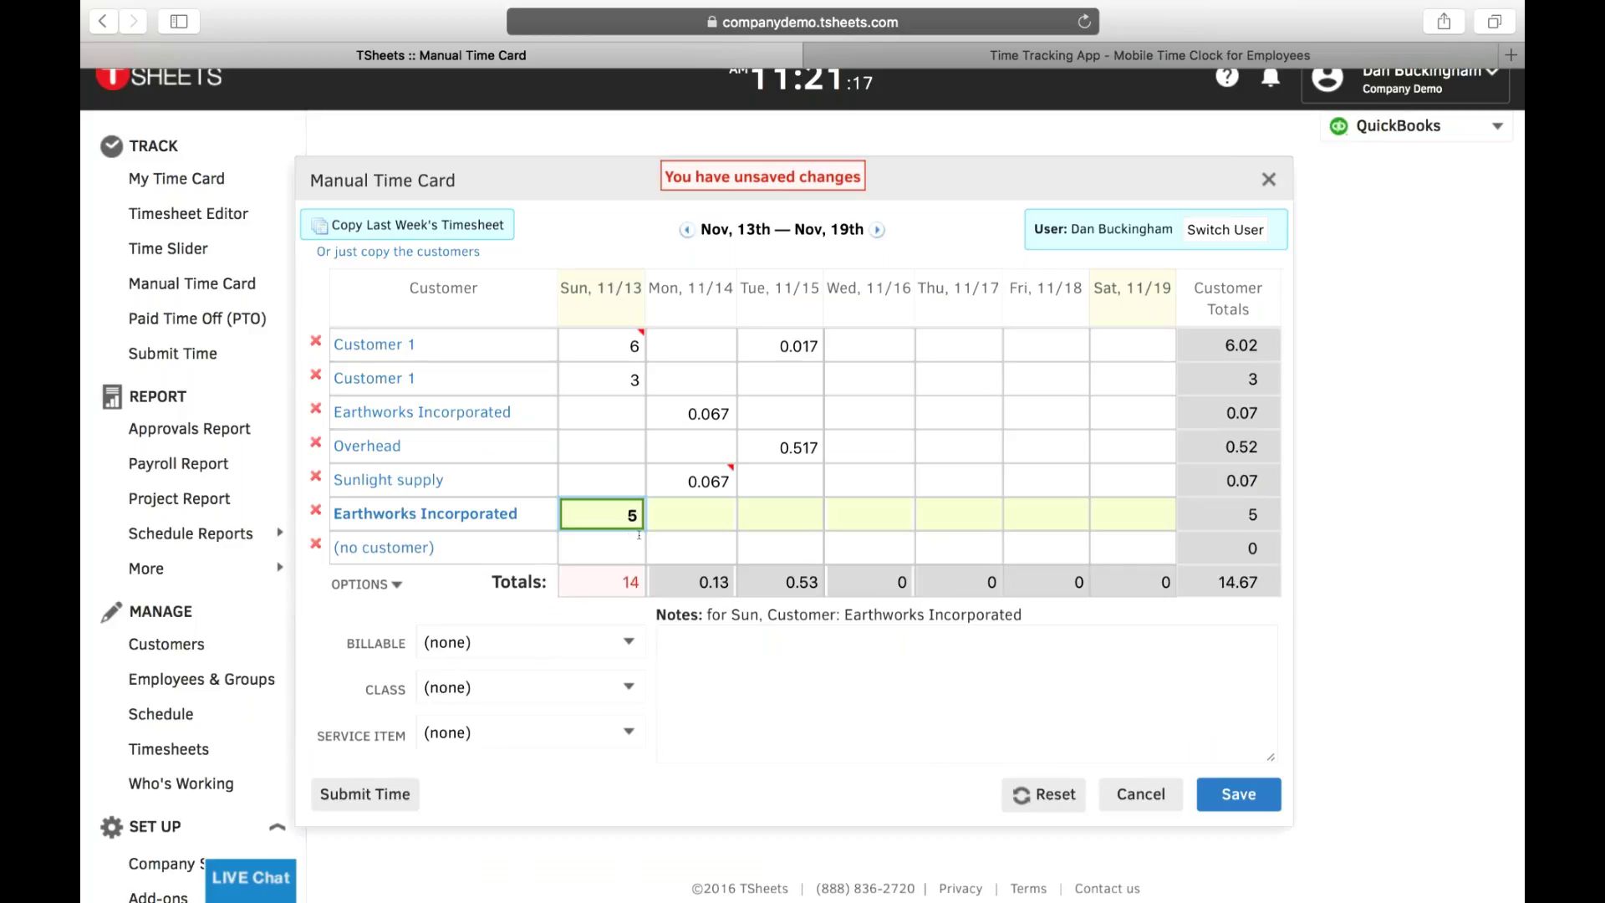
pyautogui.click(730, 663)
pyautogui.write('notes')
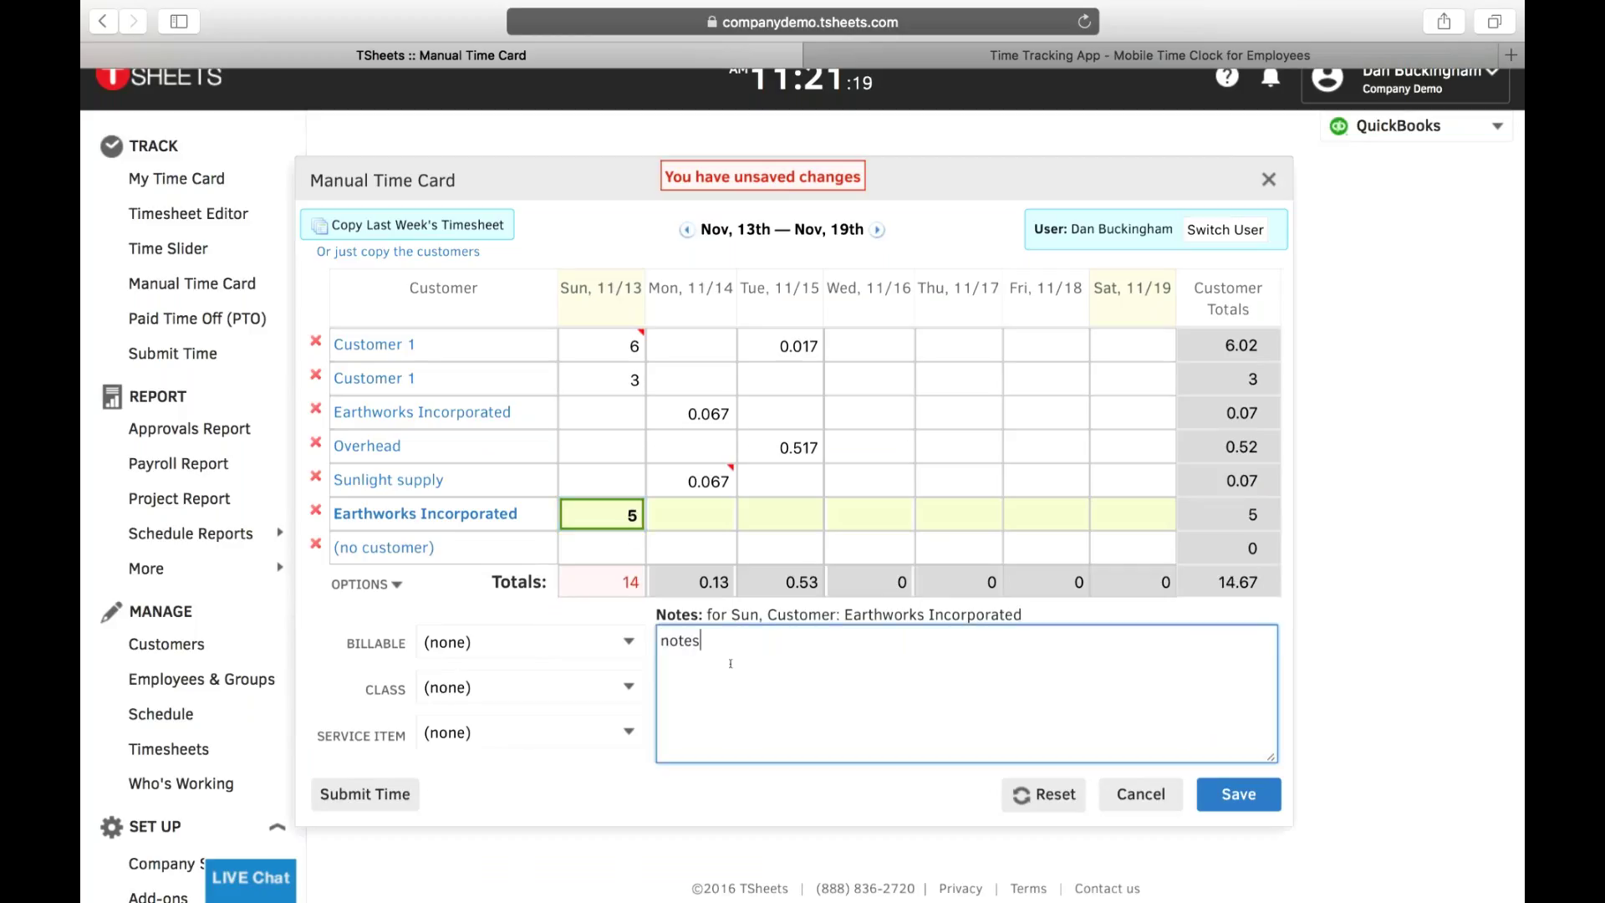
pyautogui.write(' that pertain to this shift')
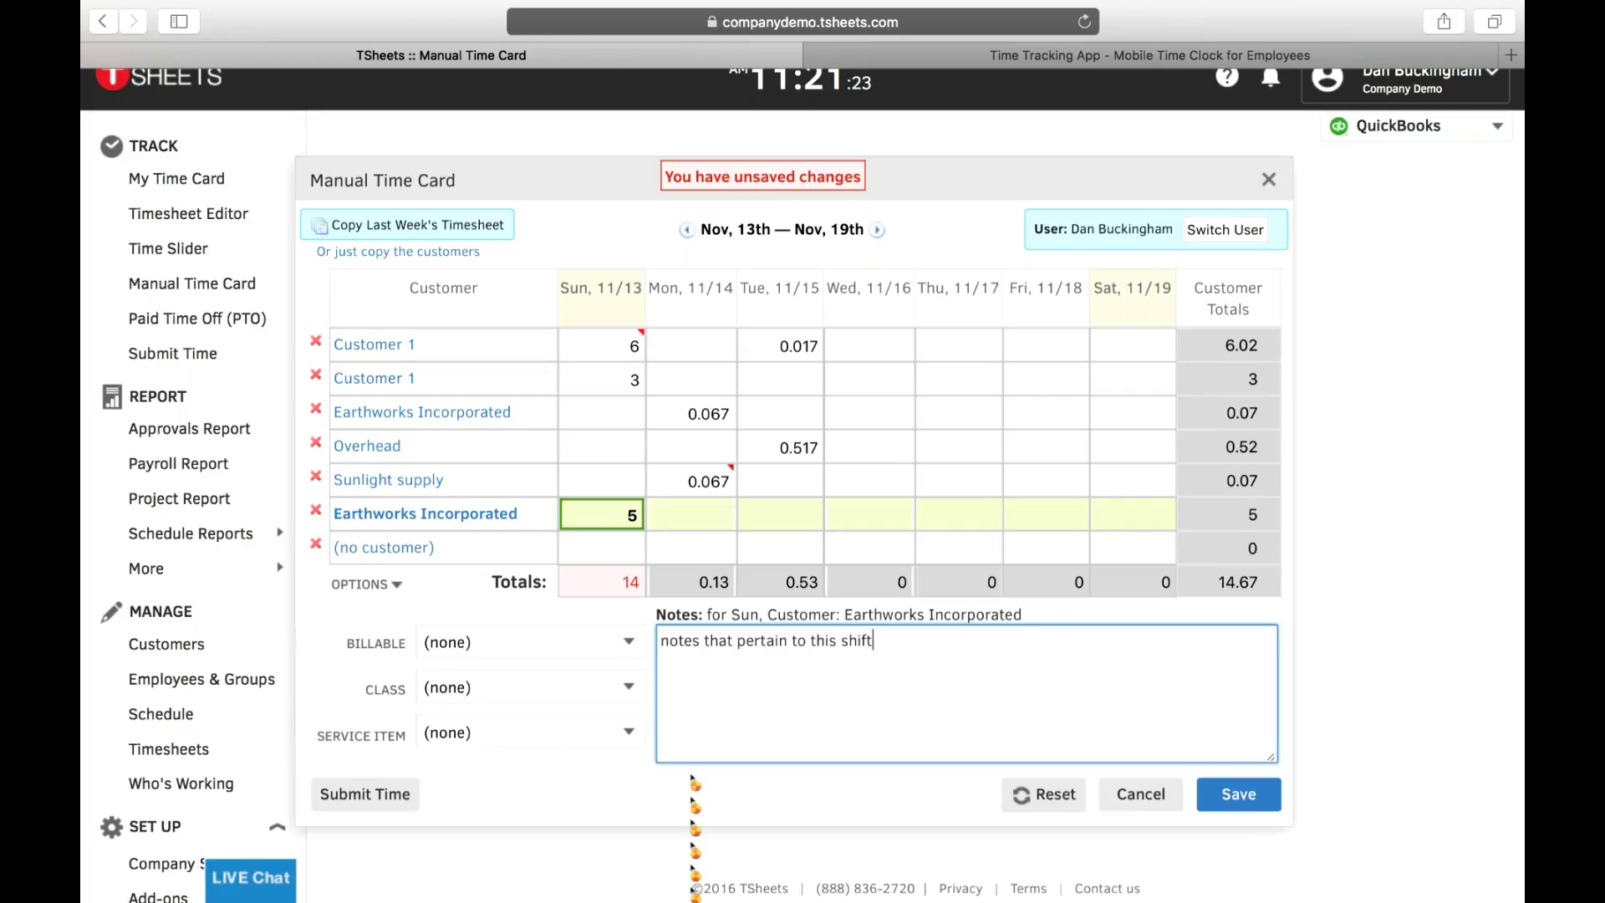
pyautogui.write('. anything thier')
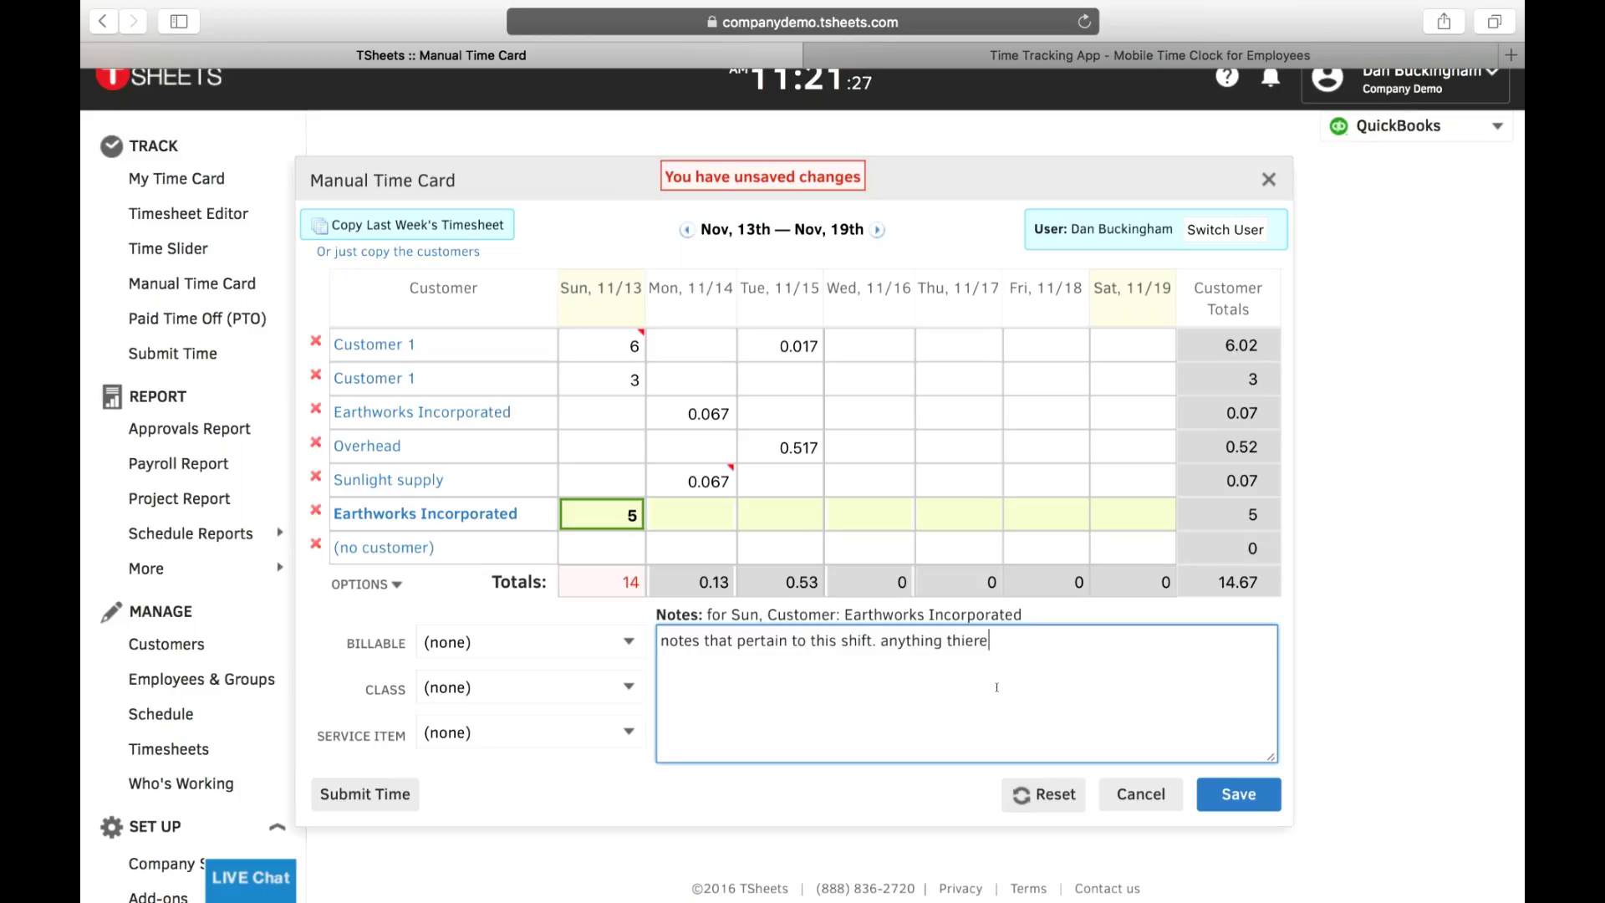
pyautogui.click(1238, 794)
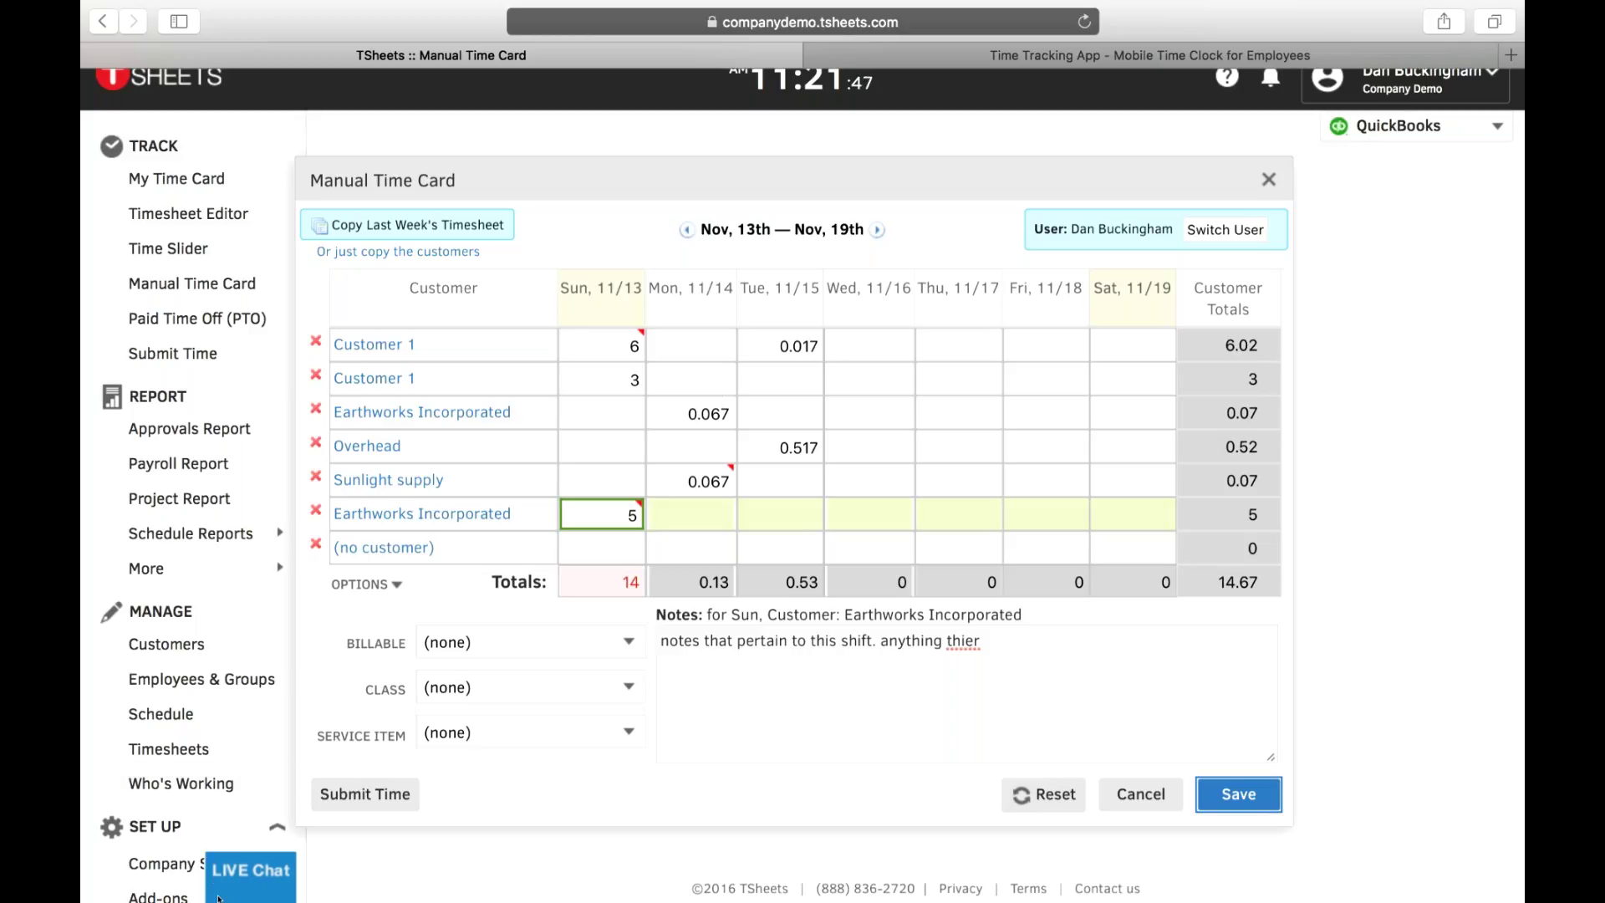
pyautogui.click(342, 796)
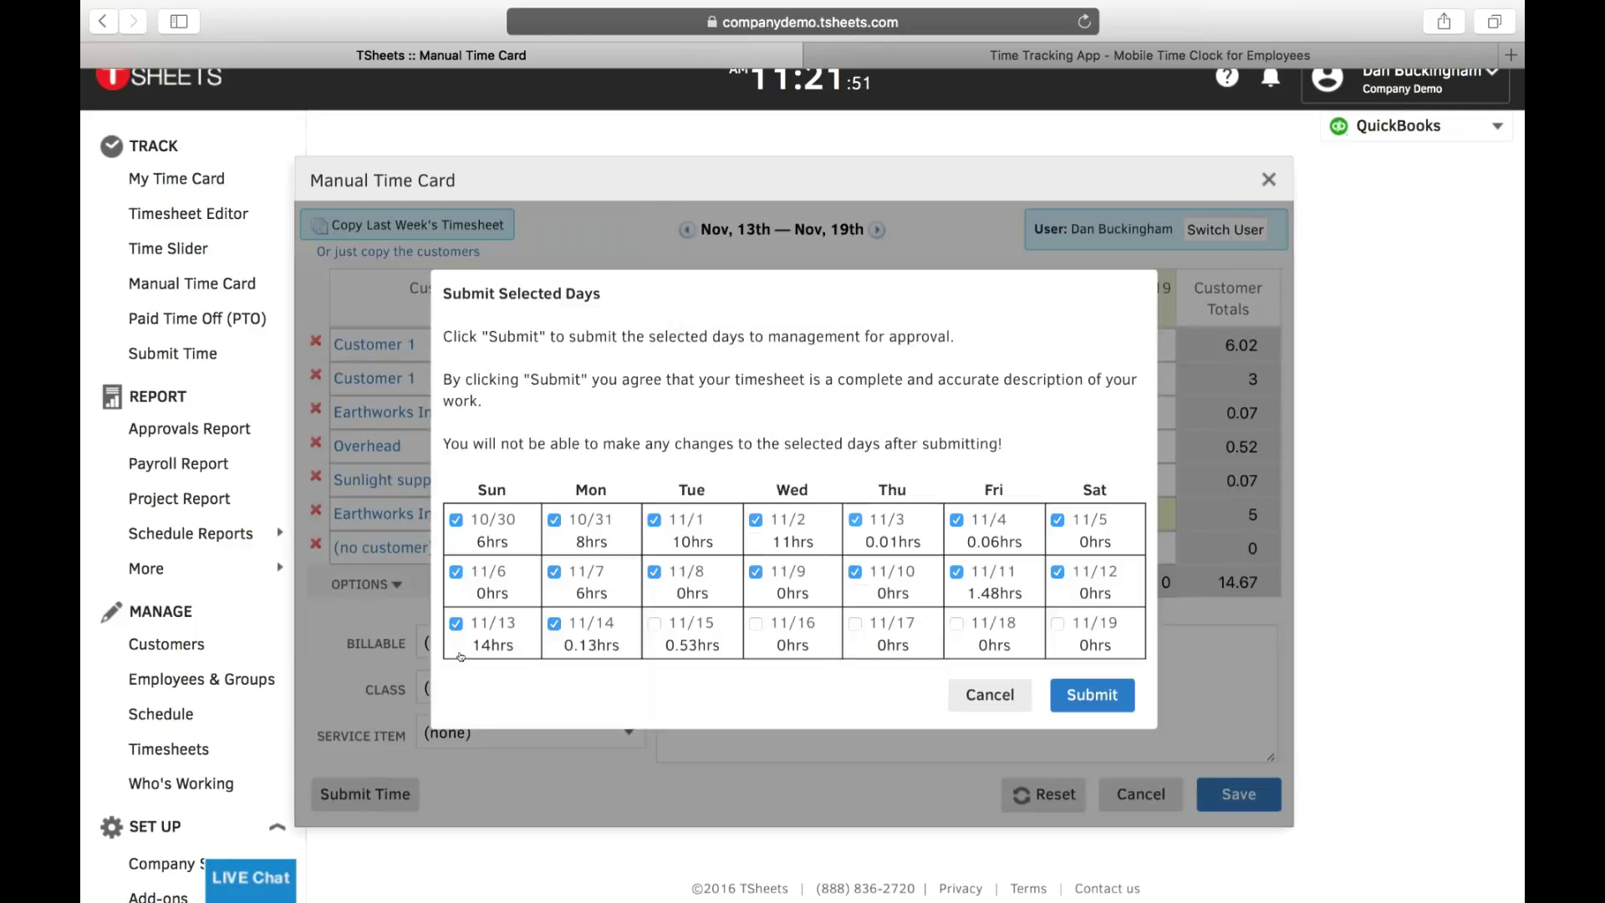
# - Cancel the Submit Selected Days dialog and close the Manual Time Card
pyautogui.click(990, 695)
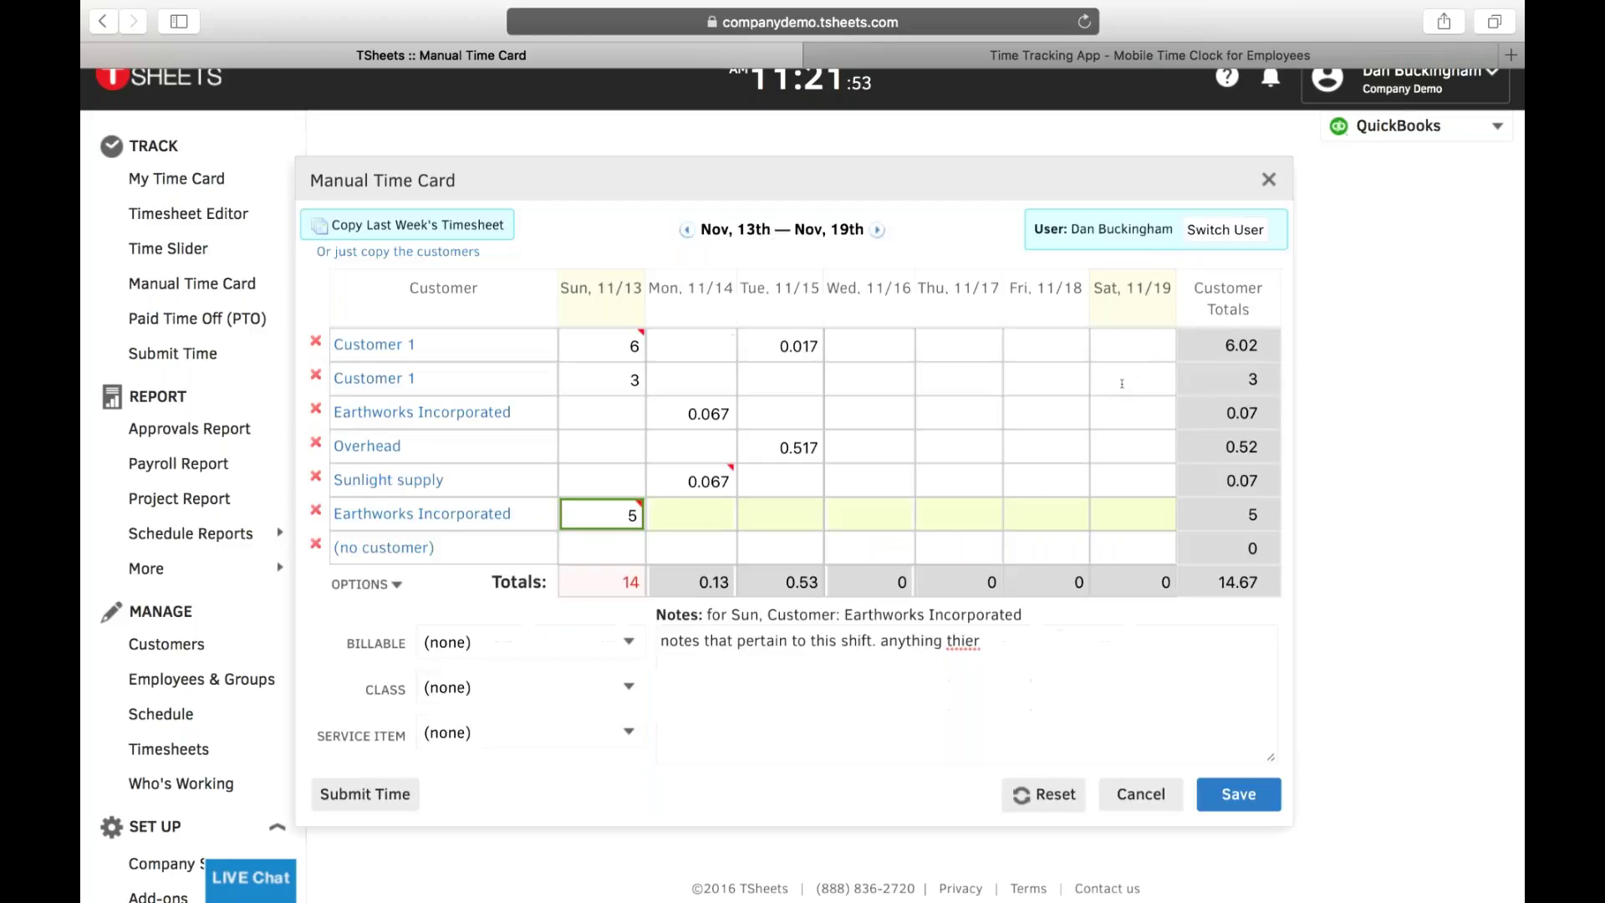
pyautogui.click(1268, 180)
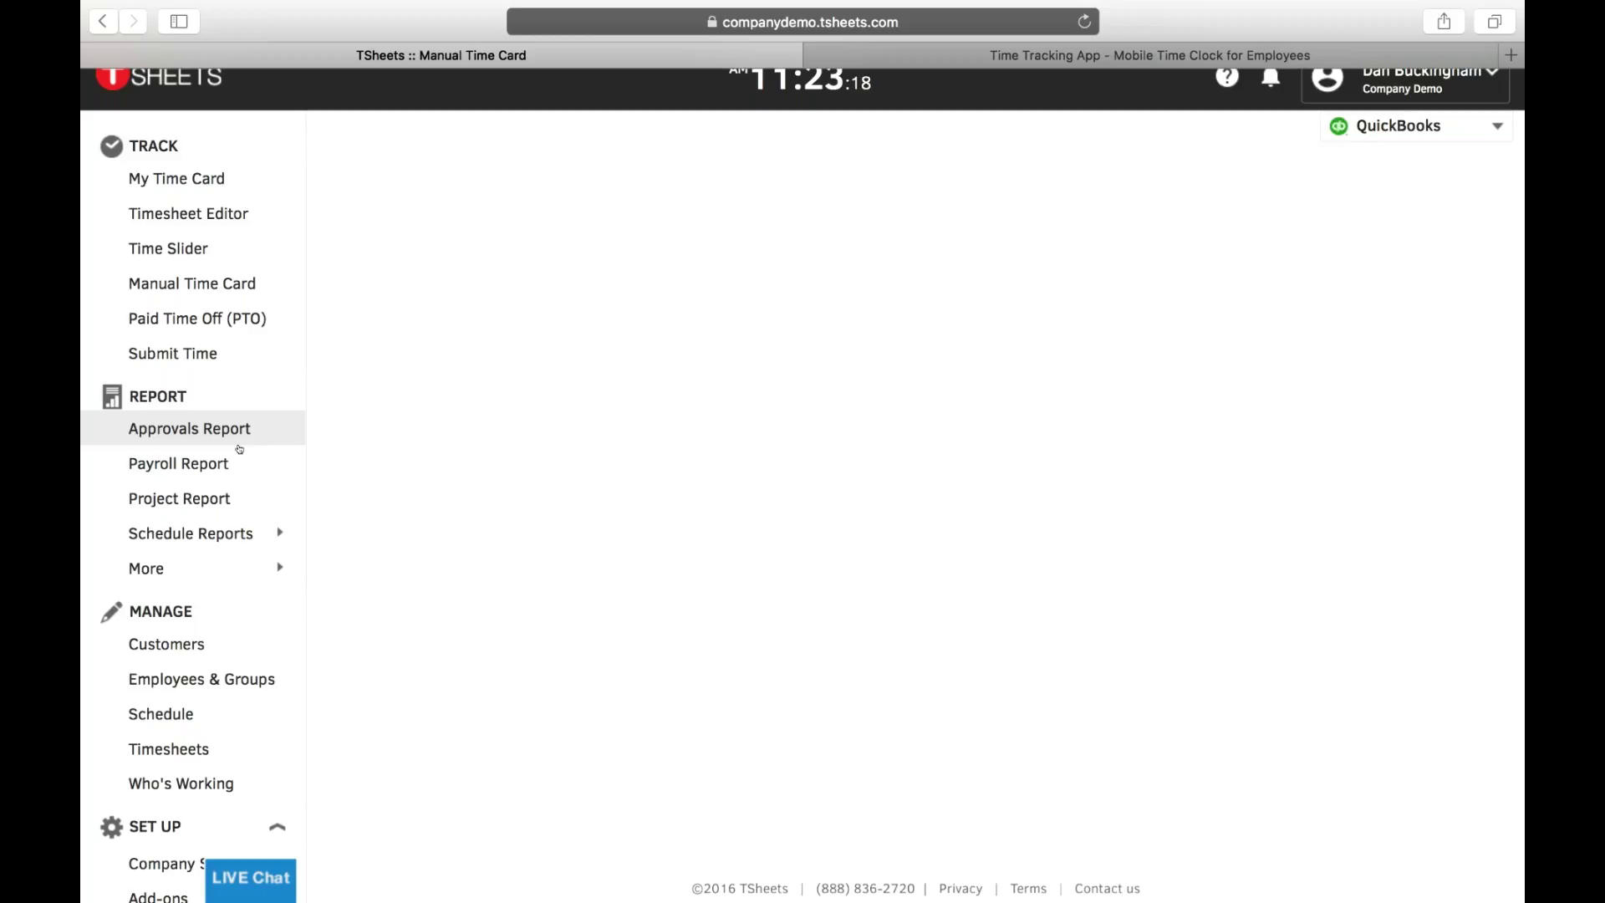
# - Run the Approvals Report by pay period for 10/30 - 11/05, 2016
pyautogui.click(247, 435)
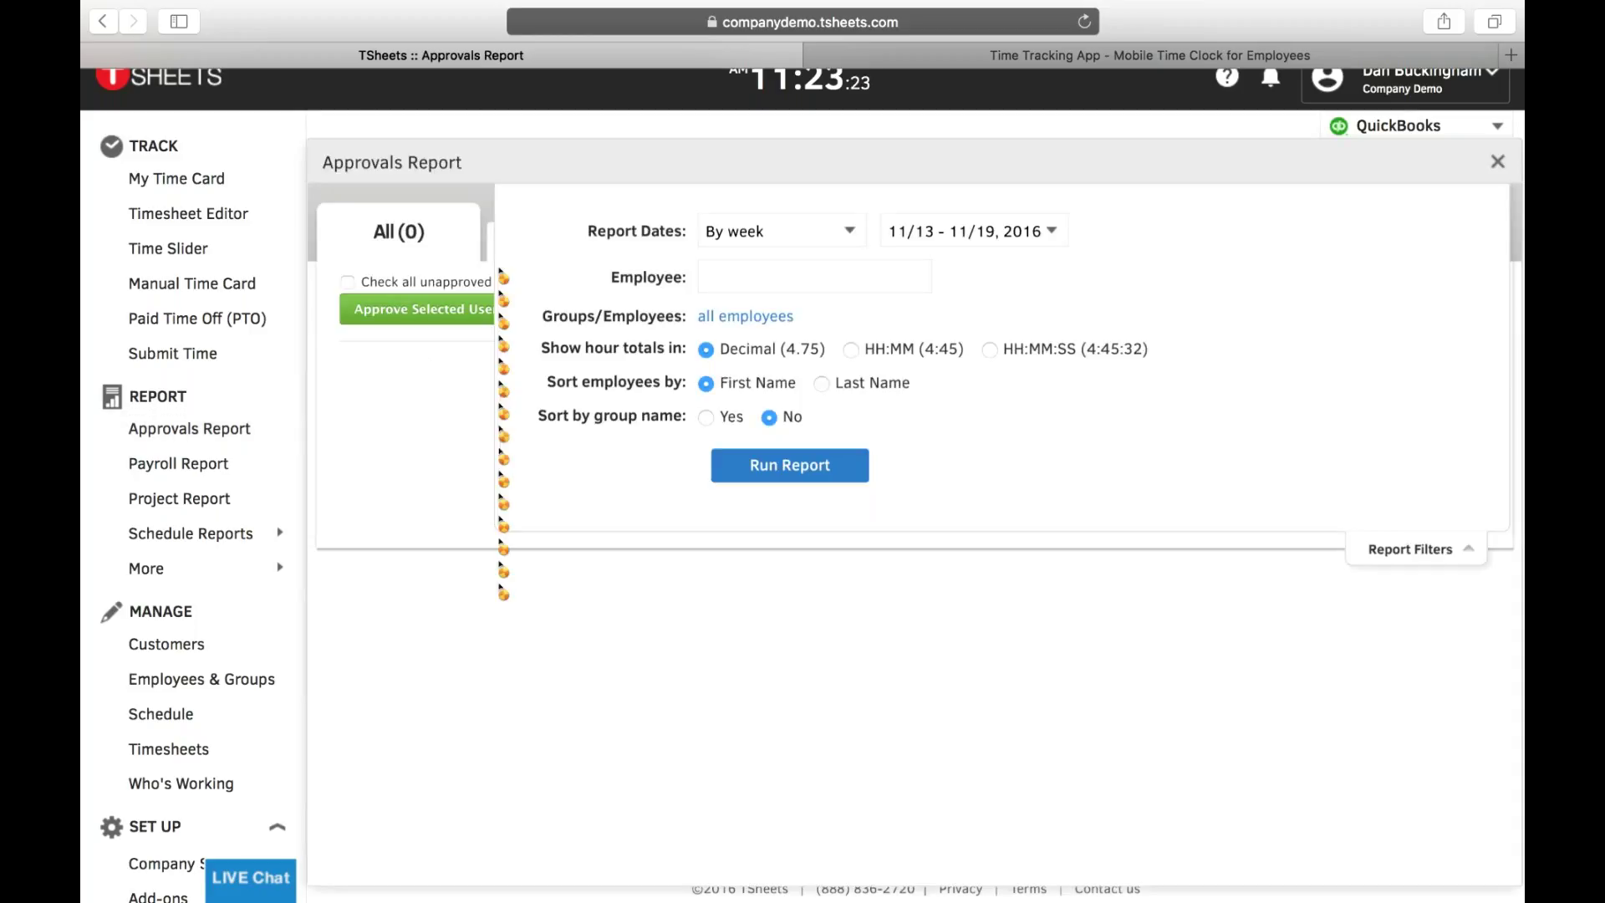
pyautogui.scroll(-1, 519, 255)
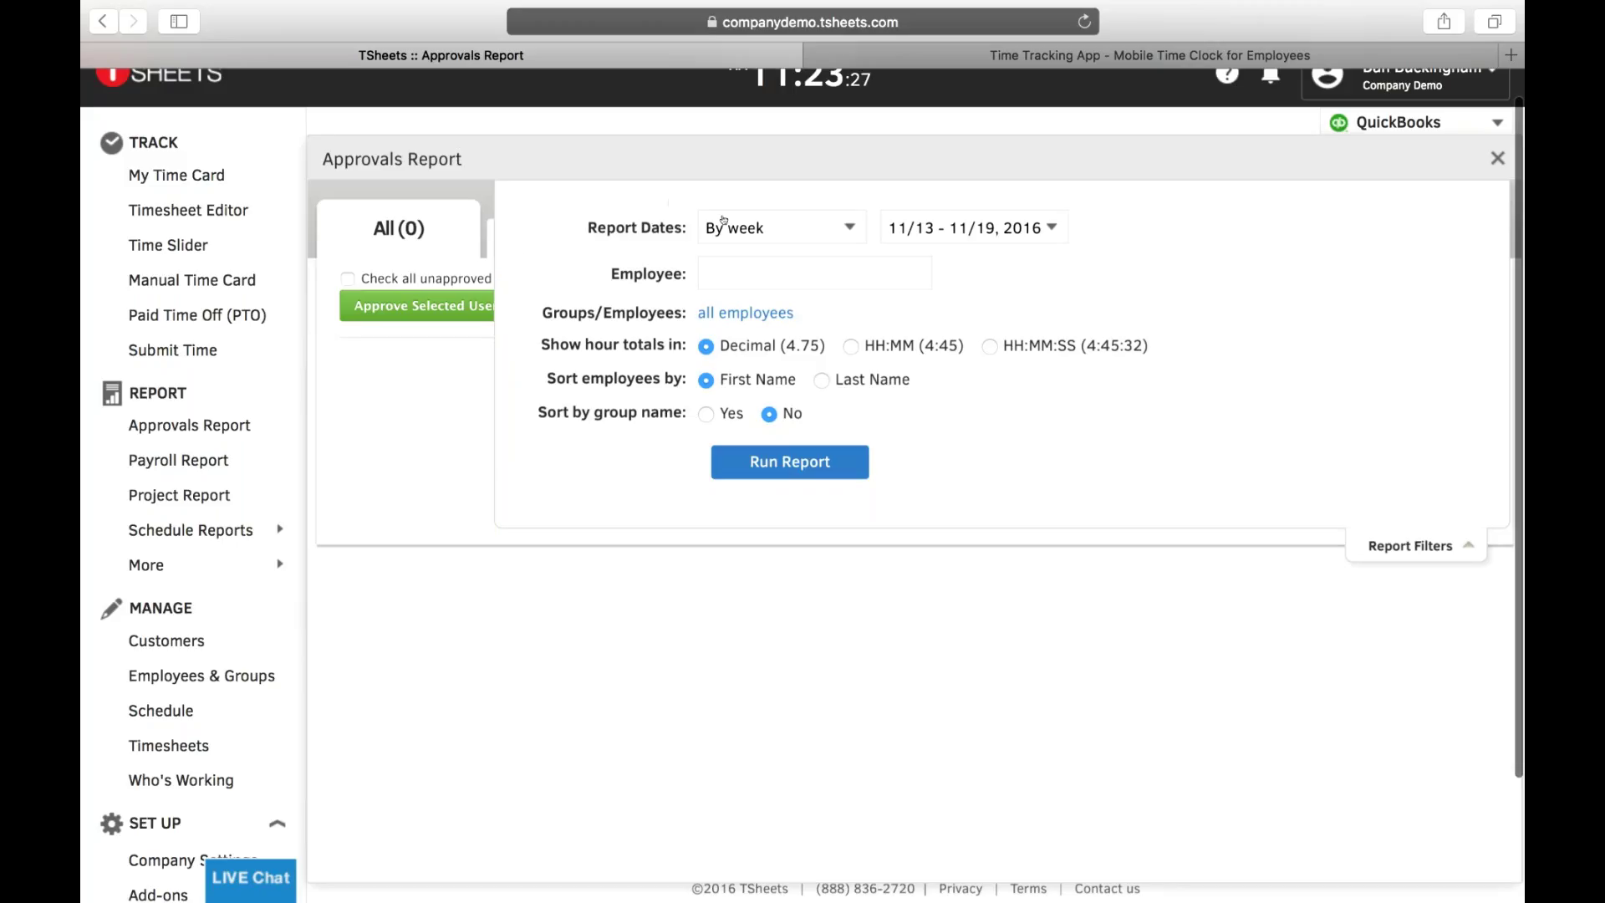
pyautogui.click(804, 230)
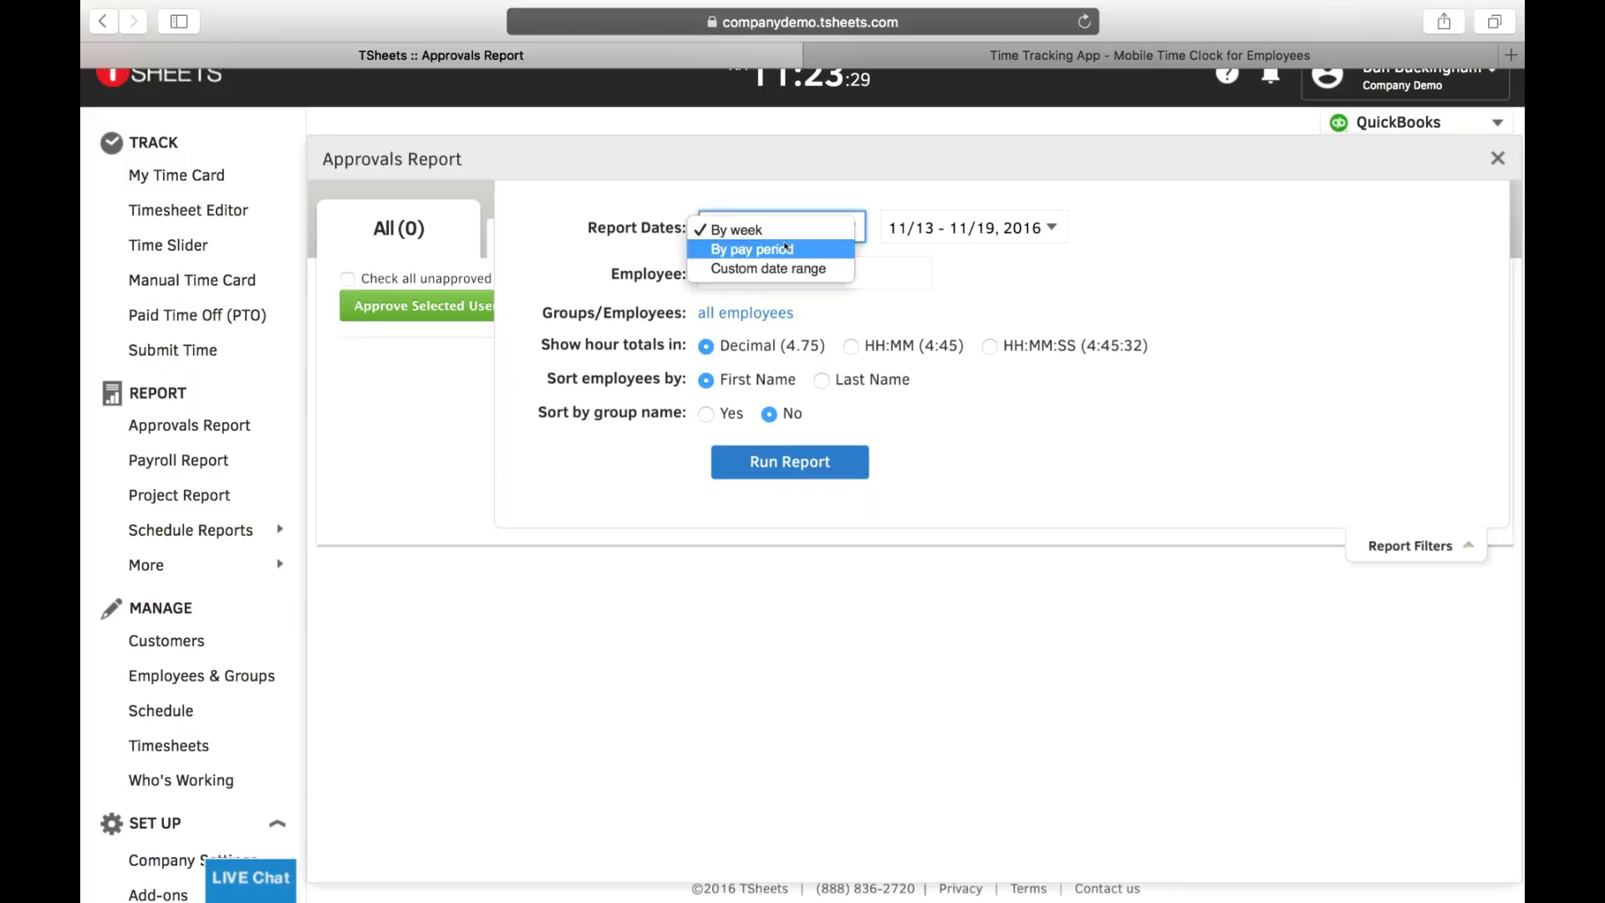
pyautogui.click(786, 249)
pyautogui.click(960, 229)
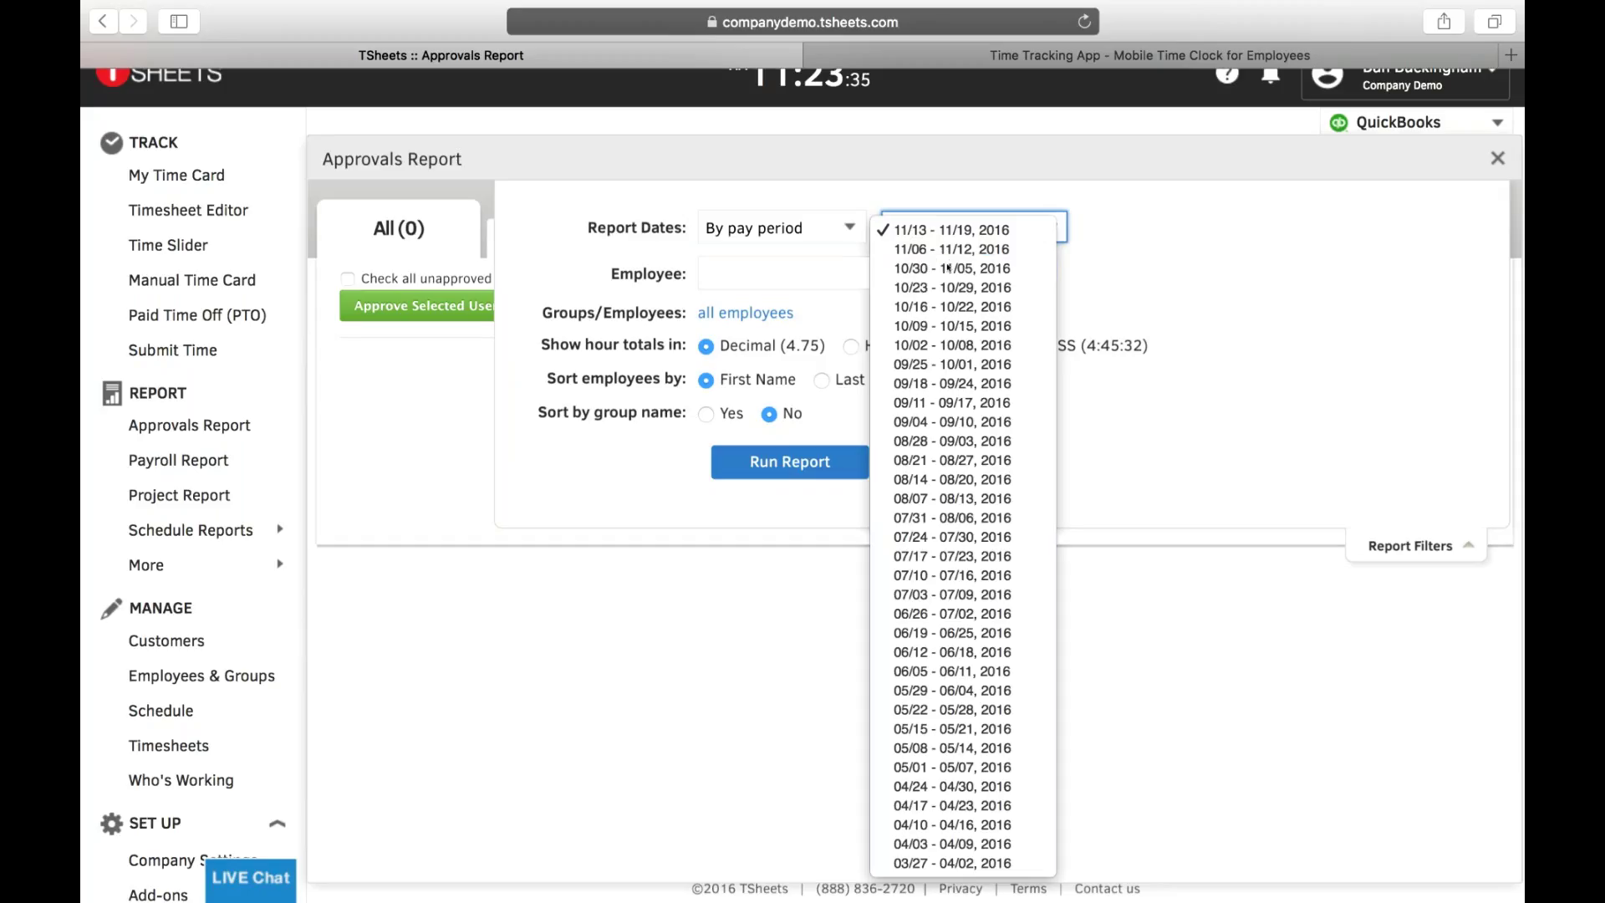
pyautogui.click(948, 267)
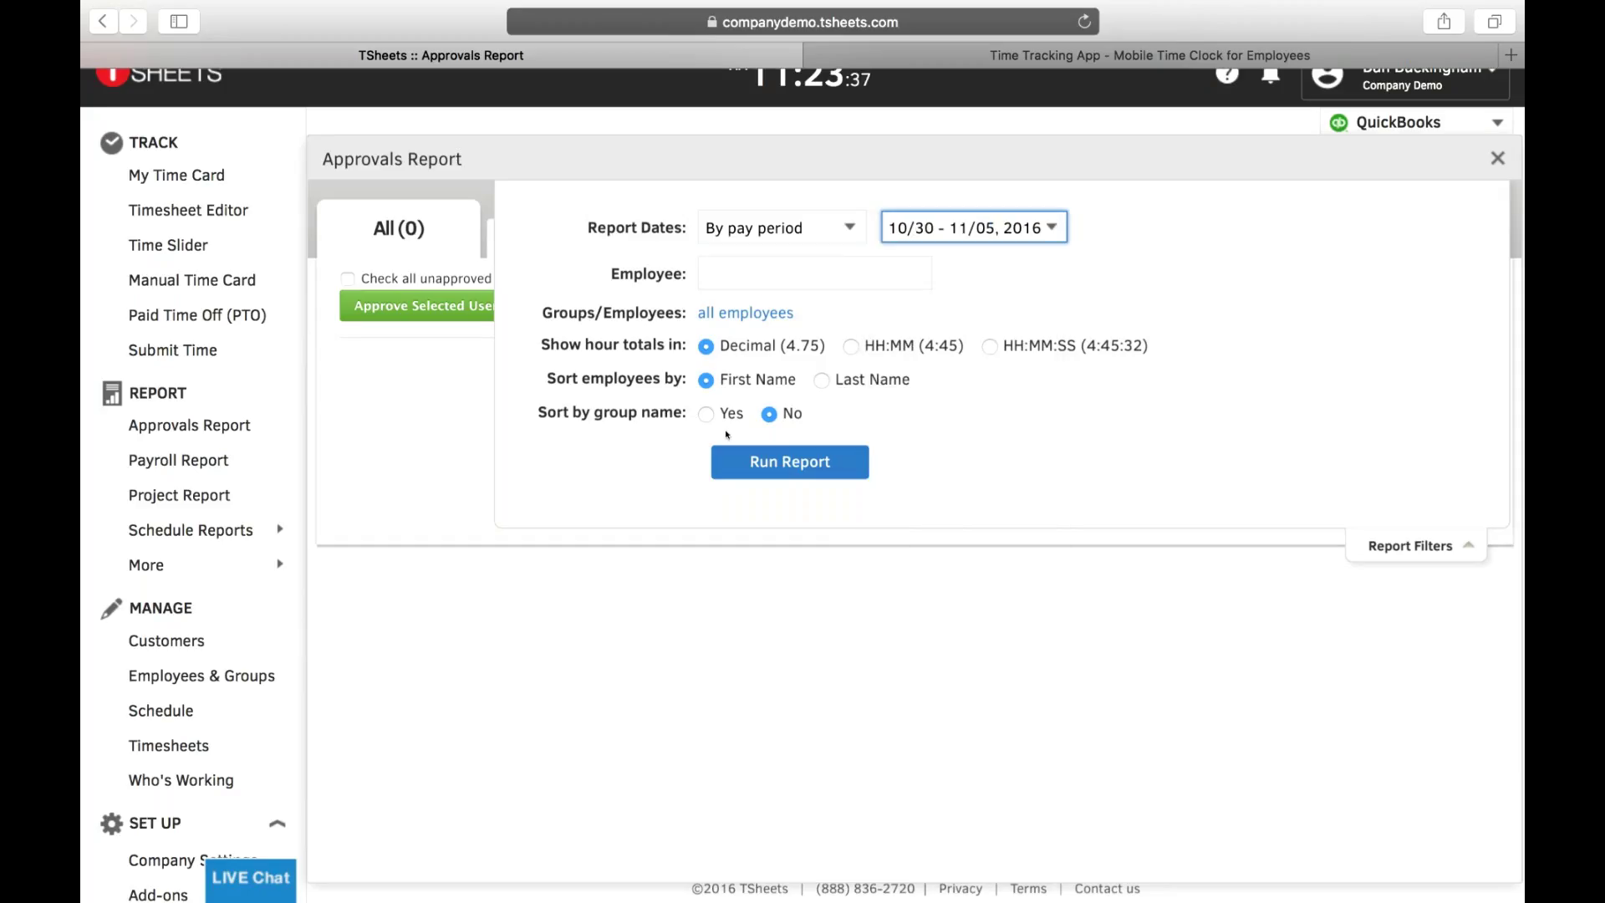
pyautogui.click(756, 462)
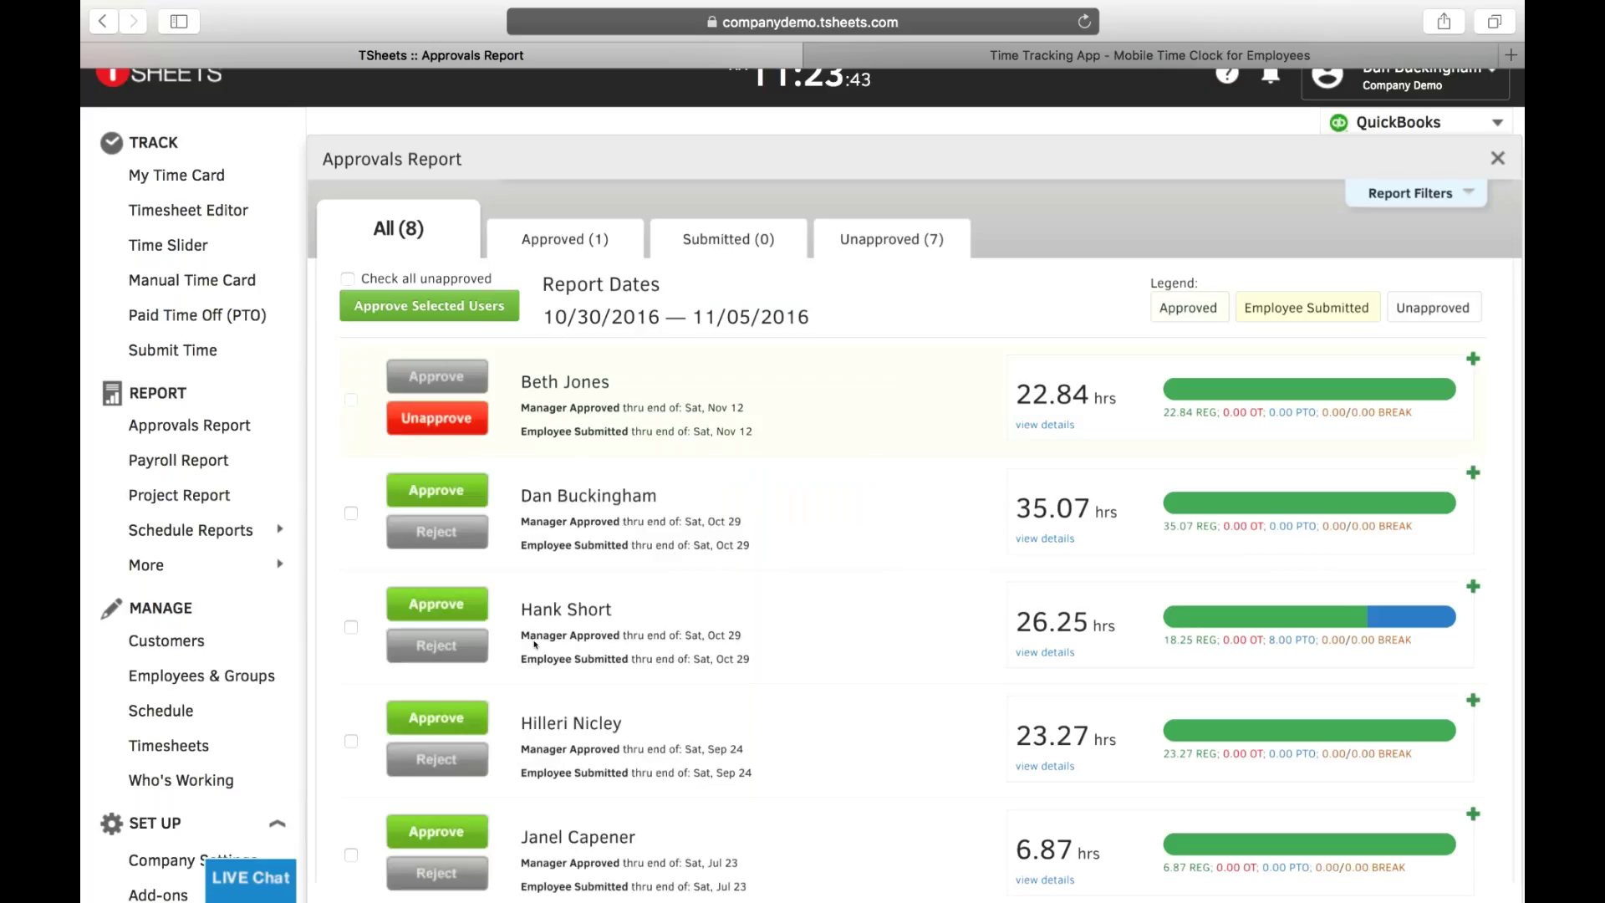
pyautogui.scroll(-1, 543, 695)
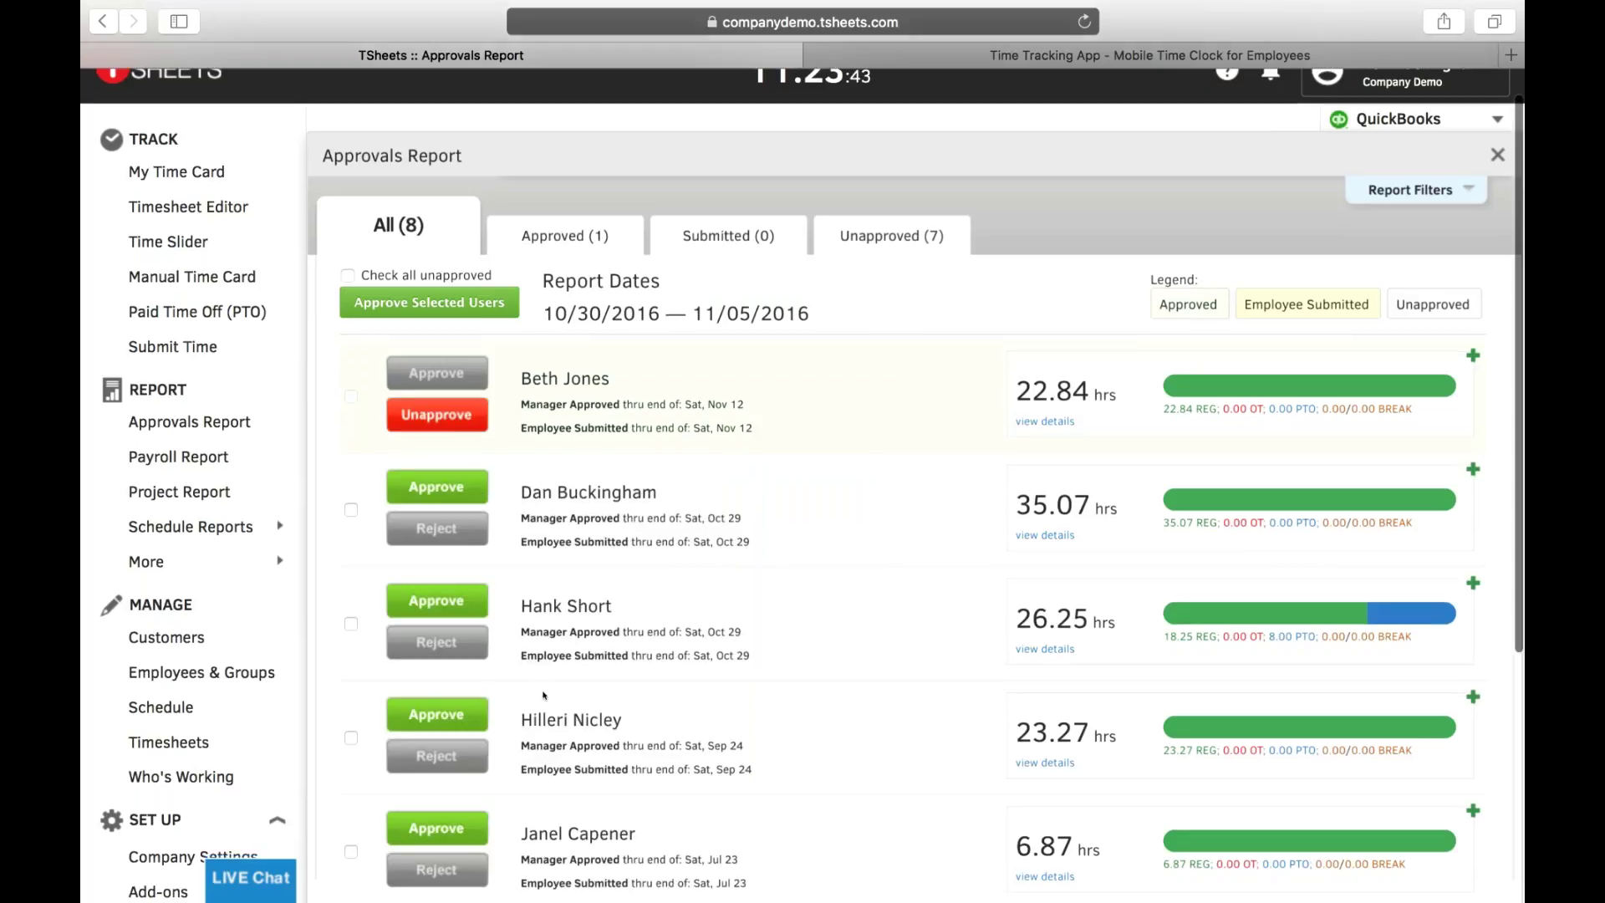
pyautogui.scroll(-2, 543, 695)
pyautogui.scroll(-5, 543, 694)
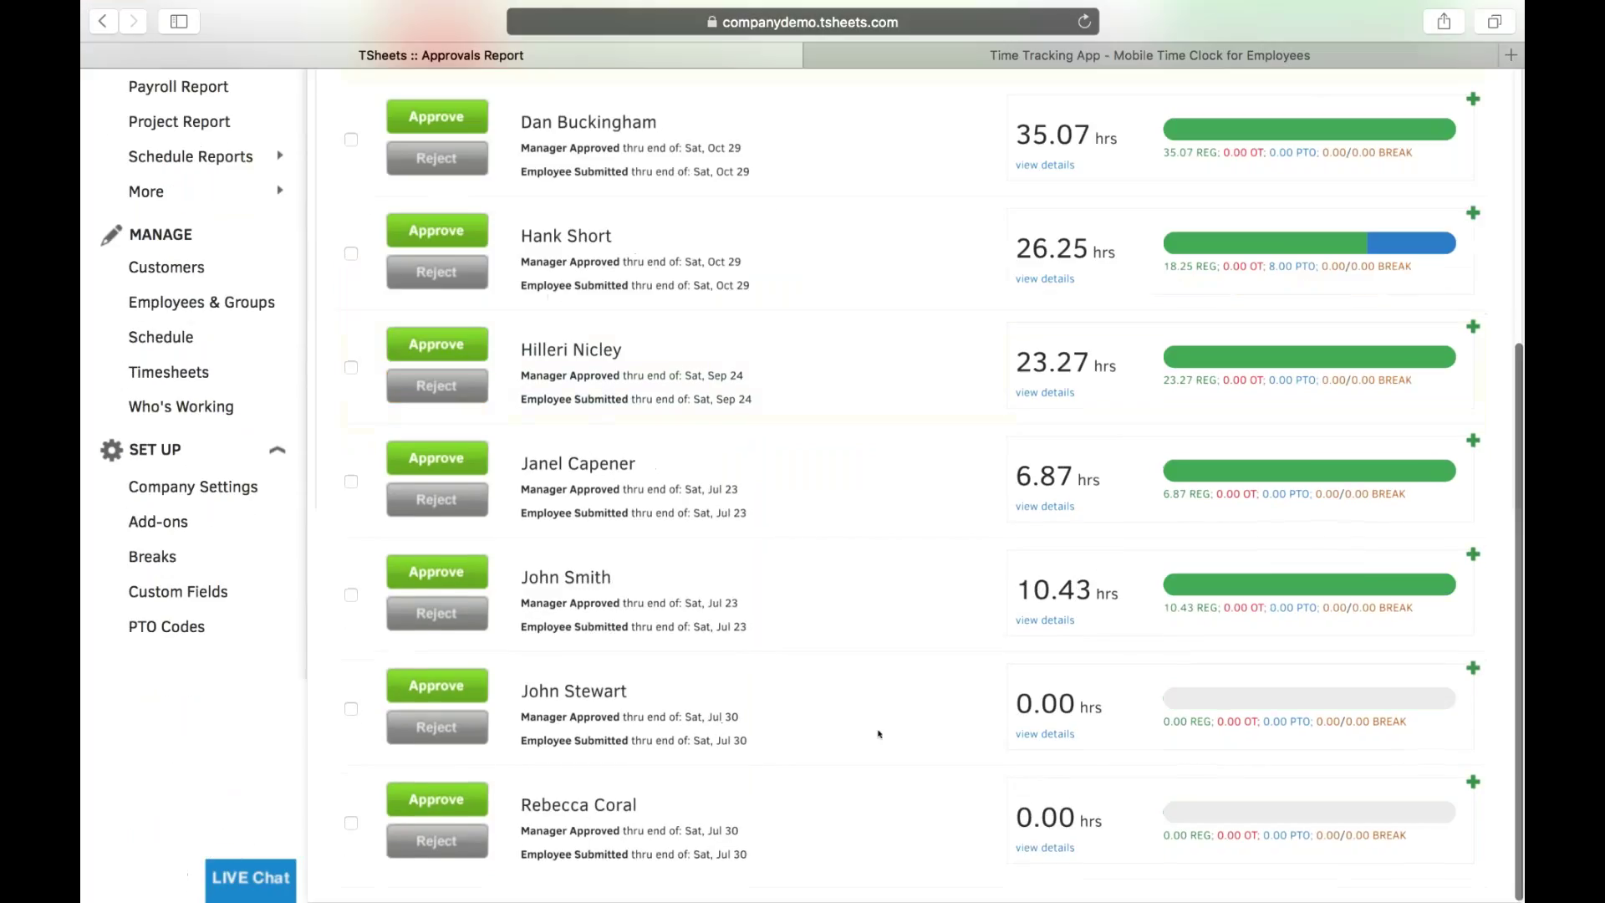
pyautogui.scroll(5, 879, 734)
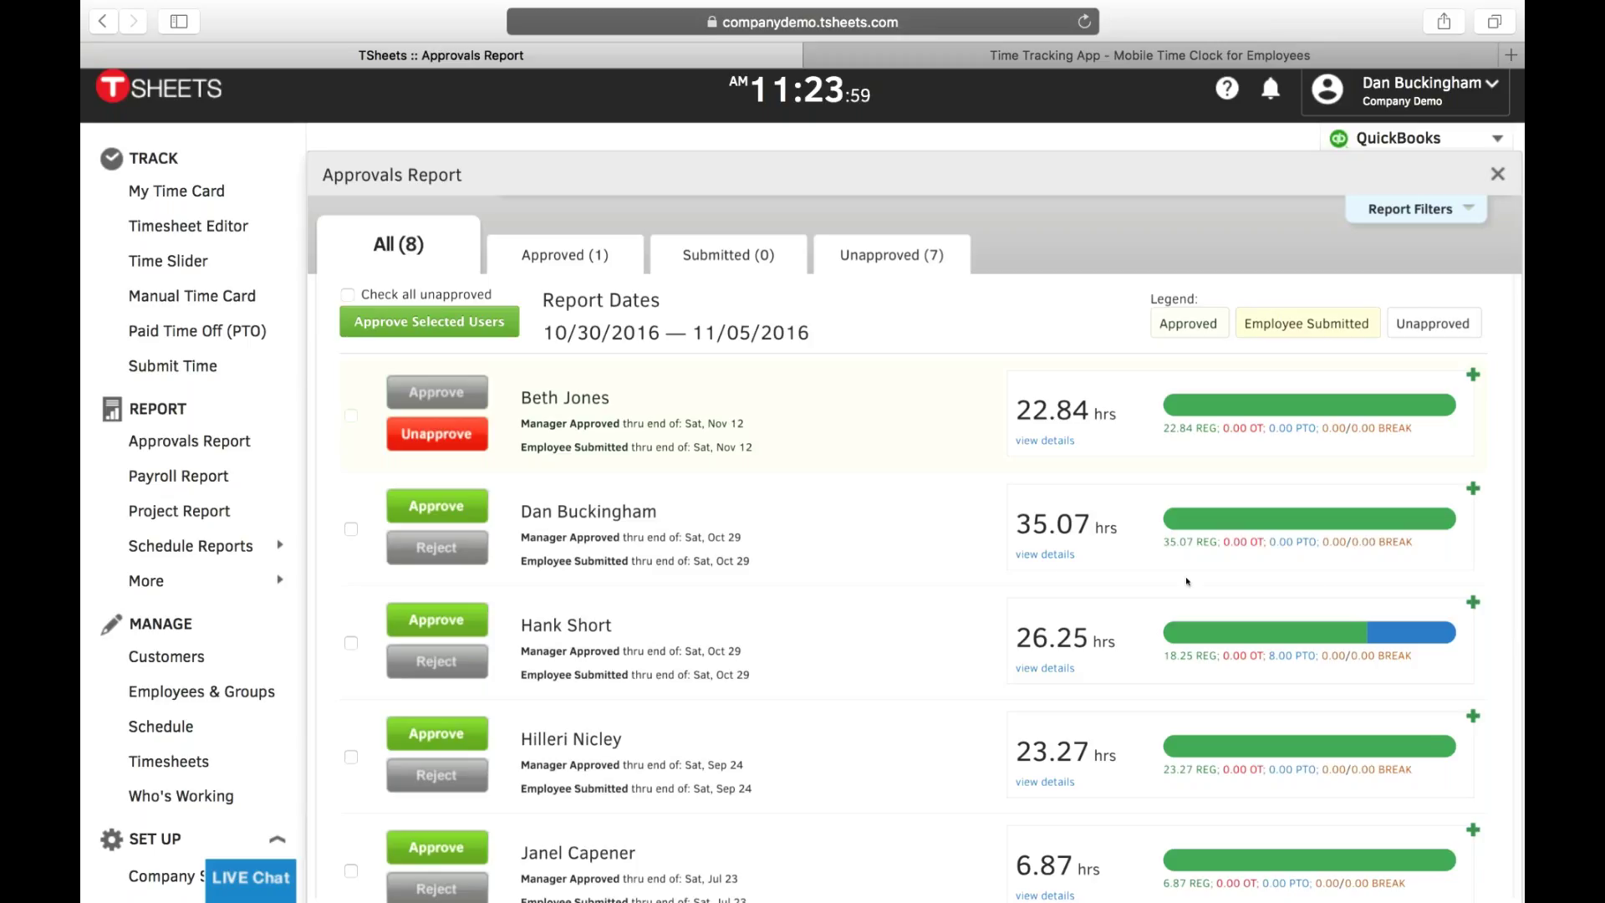
# - Review the 35.07-hour employee's details, scrolling through the job breakout and timesheet entries, then close them
pyautogui.click(1035, 556)
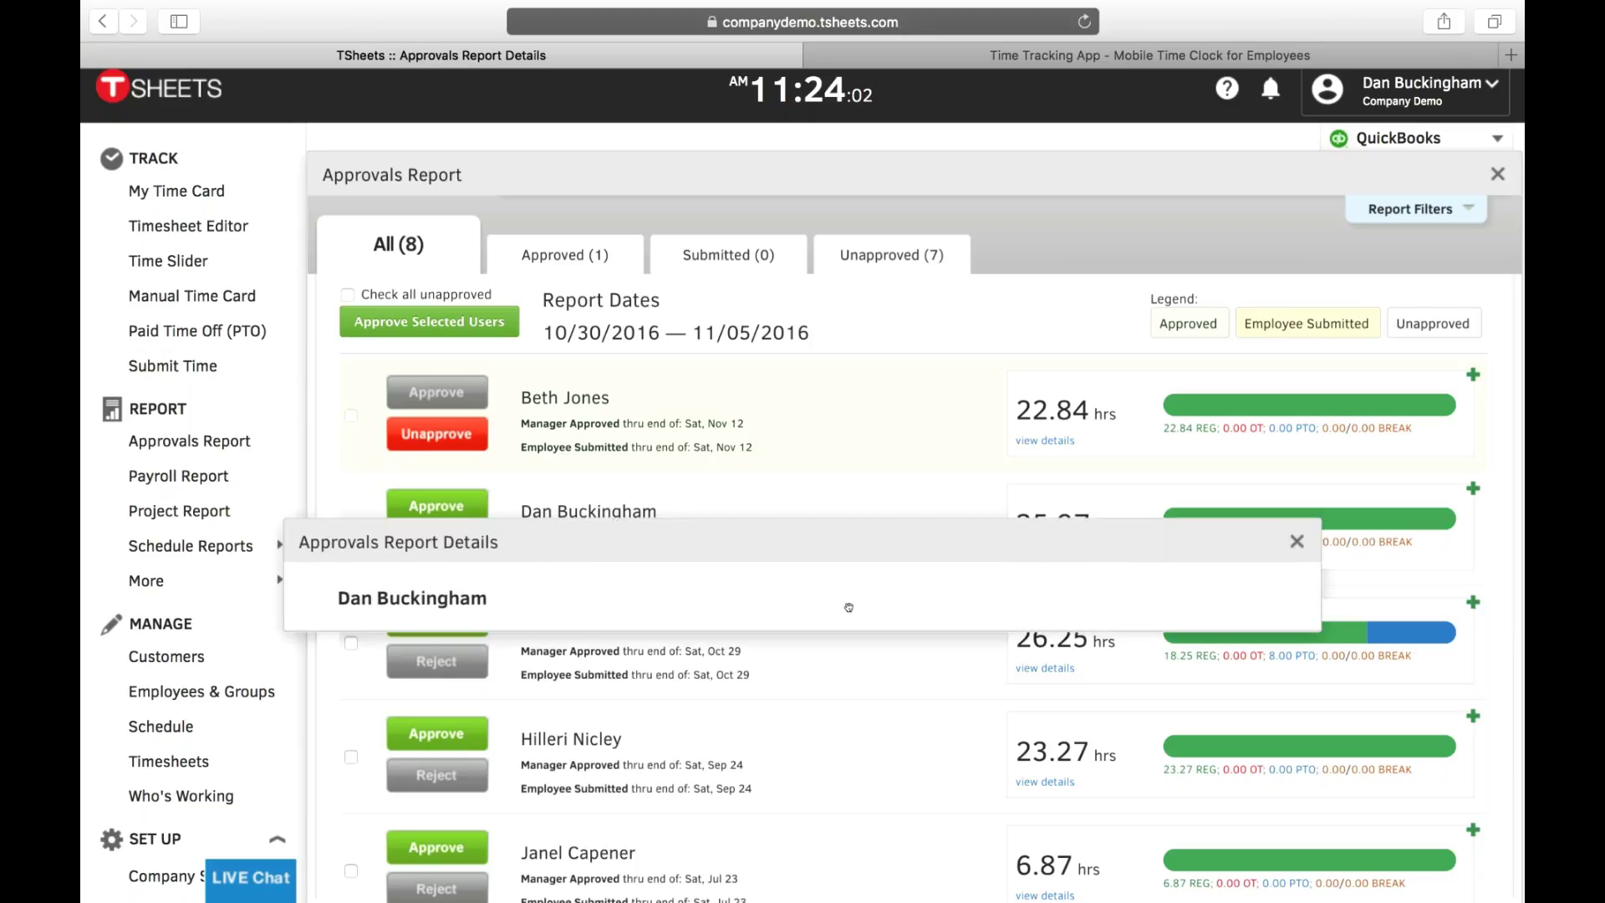
pyautogui.scroll(-2, 475, 368)
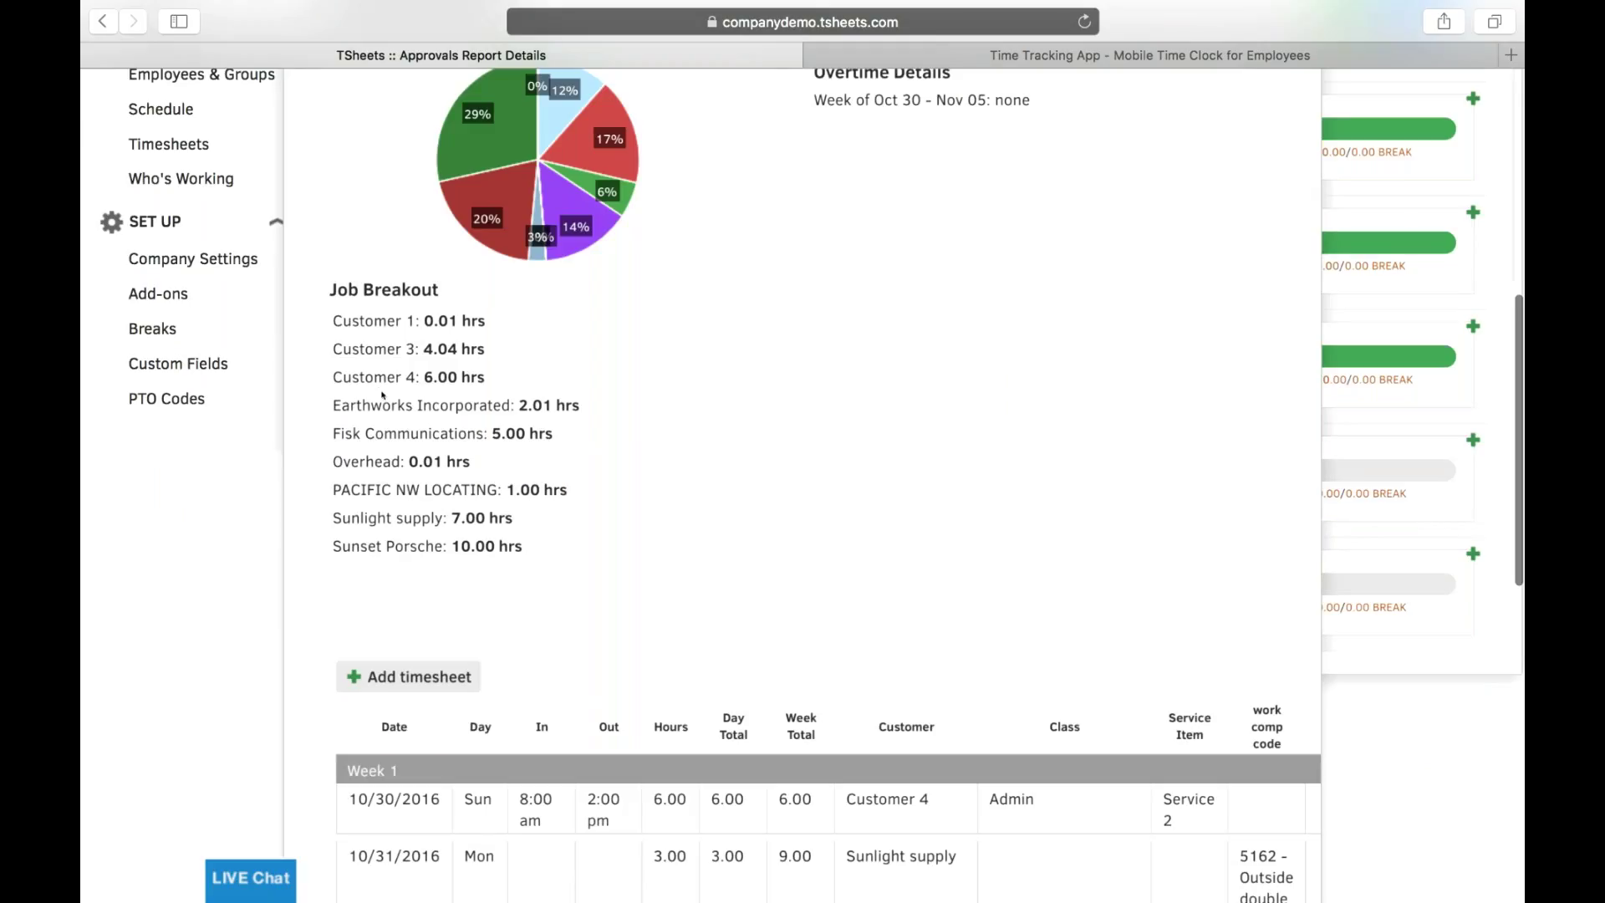
pyautogui.scroll(-1, 510, 501)
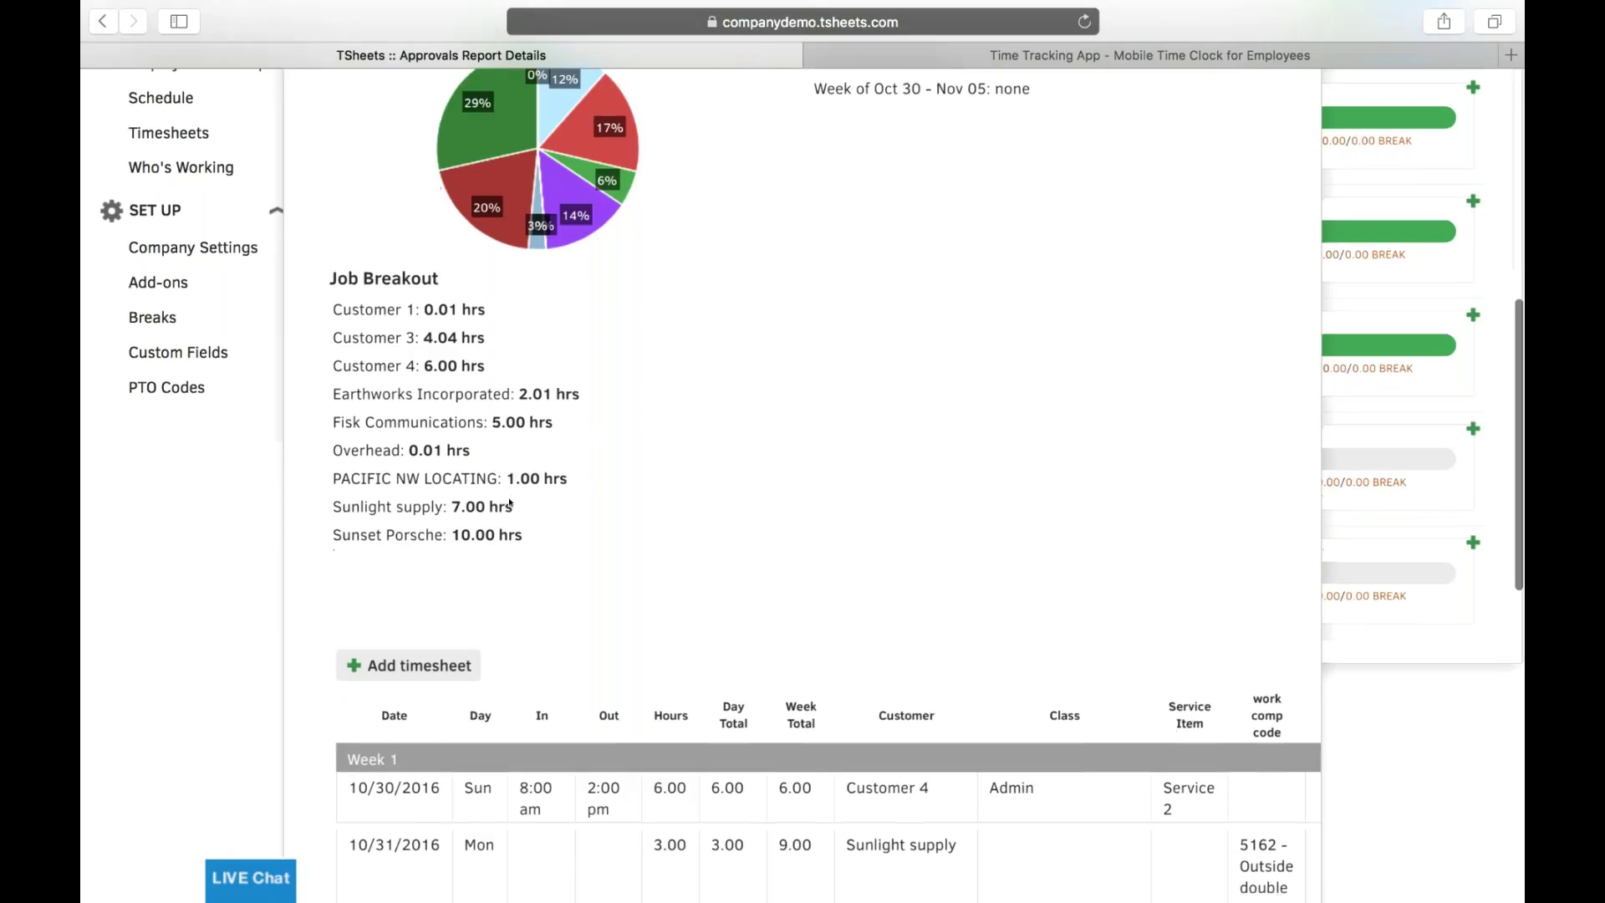
pyautogui.scroll(-3, 510, 502)
pyautogui.scroll(-8, 509, 502)
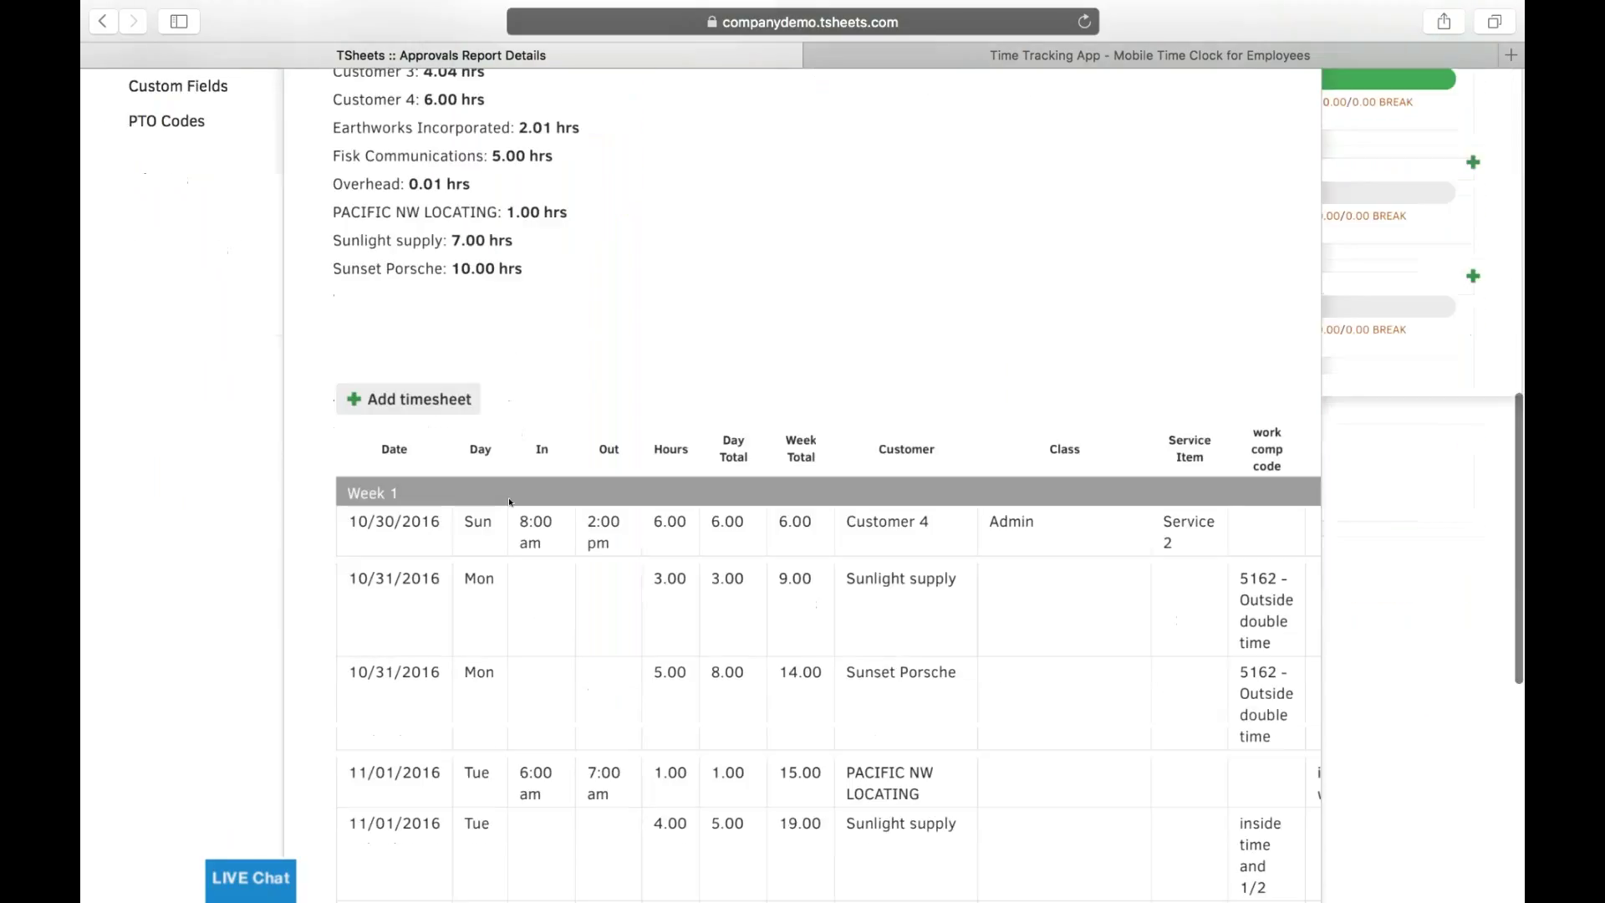
pyautogui.scroll(-4, 509, 501)
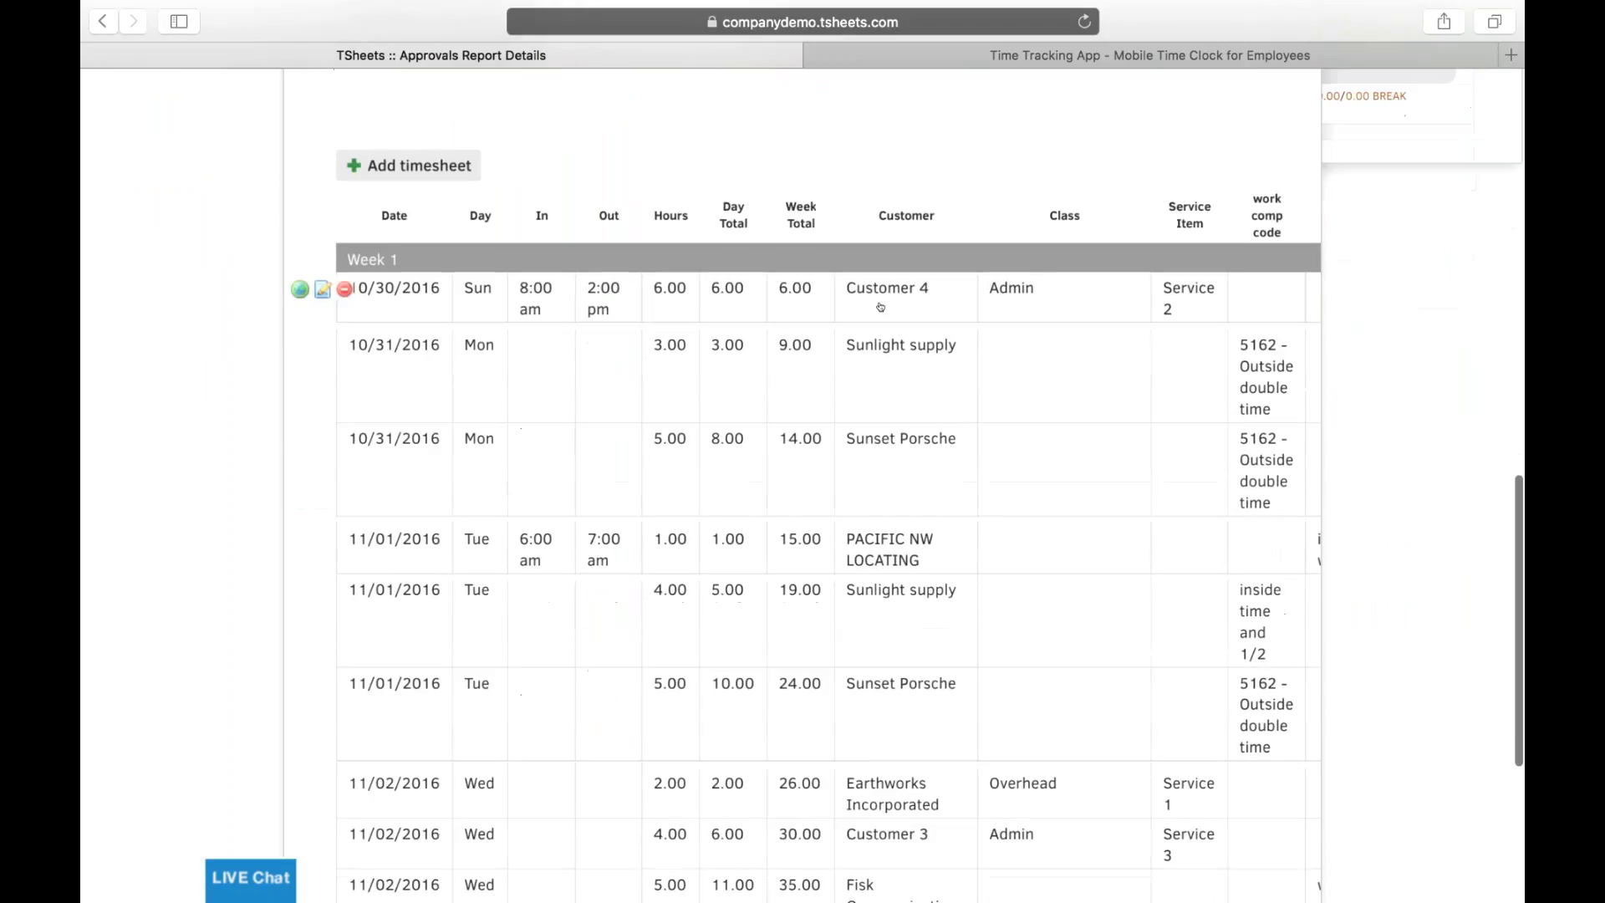
pyautogui.hscroll(3, 1110, 508)
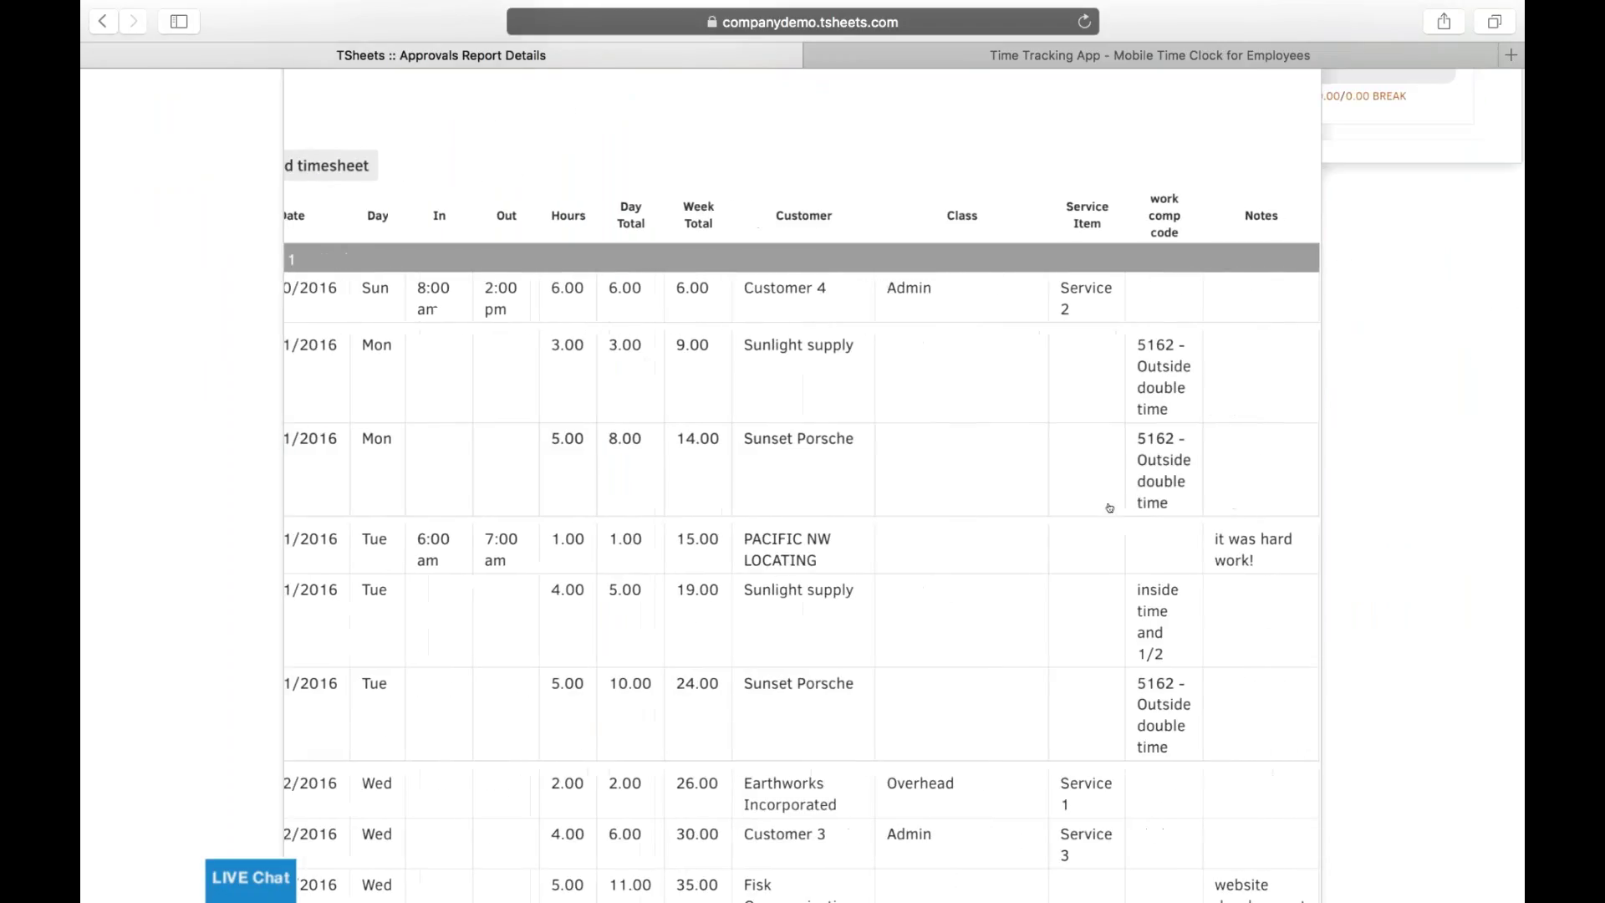
pyautogui.scroll(1, 1109, 508)
pyautogui.hscroll(-3, 725, 542)
pyautogui.scroll(-3, 726, 543)
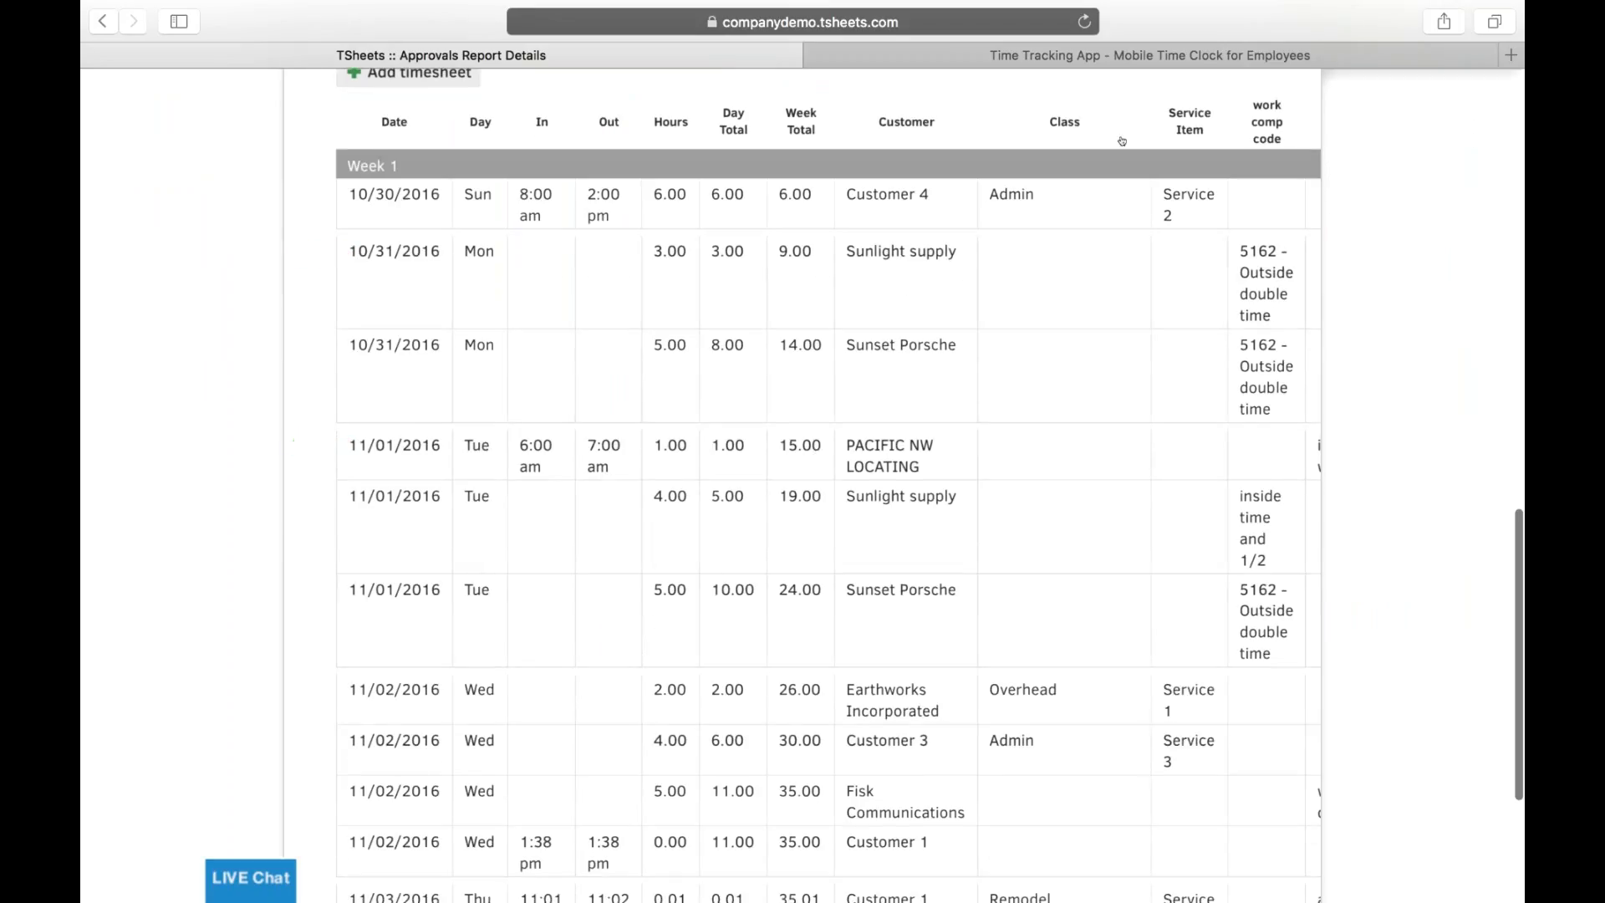
pyautogui.hscroll(3, 1241, 303)
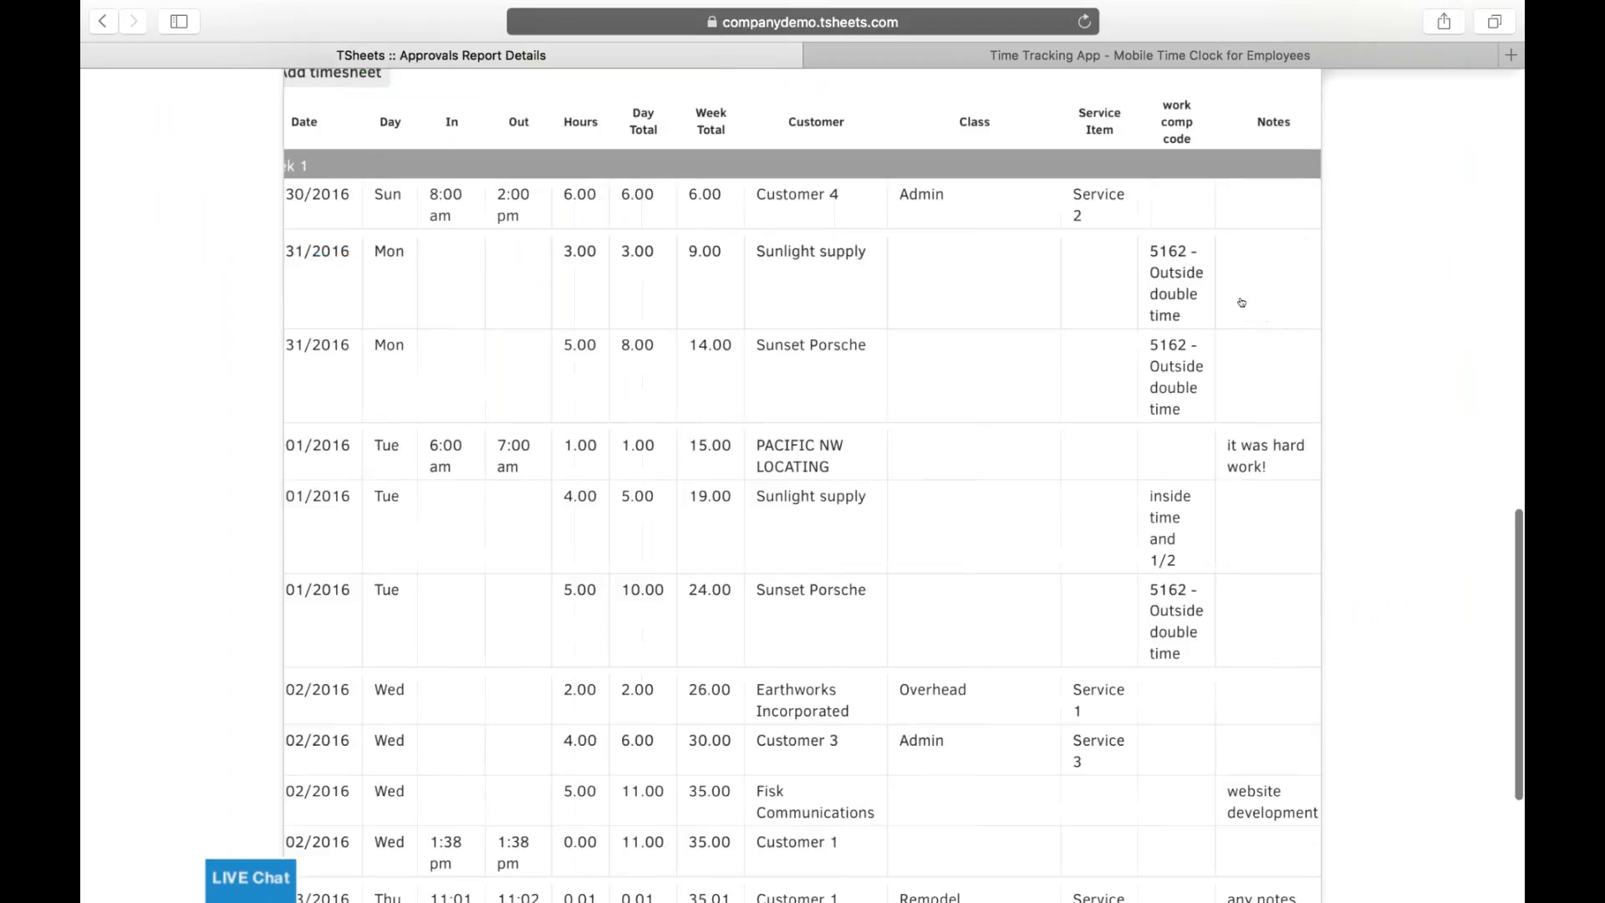
pyautogui.scroll(-5, 857, 480)
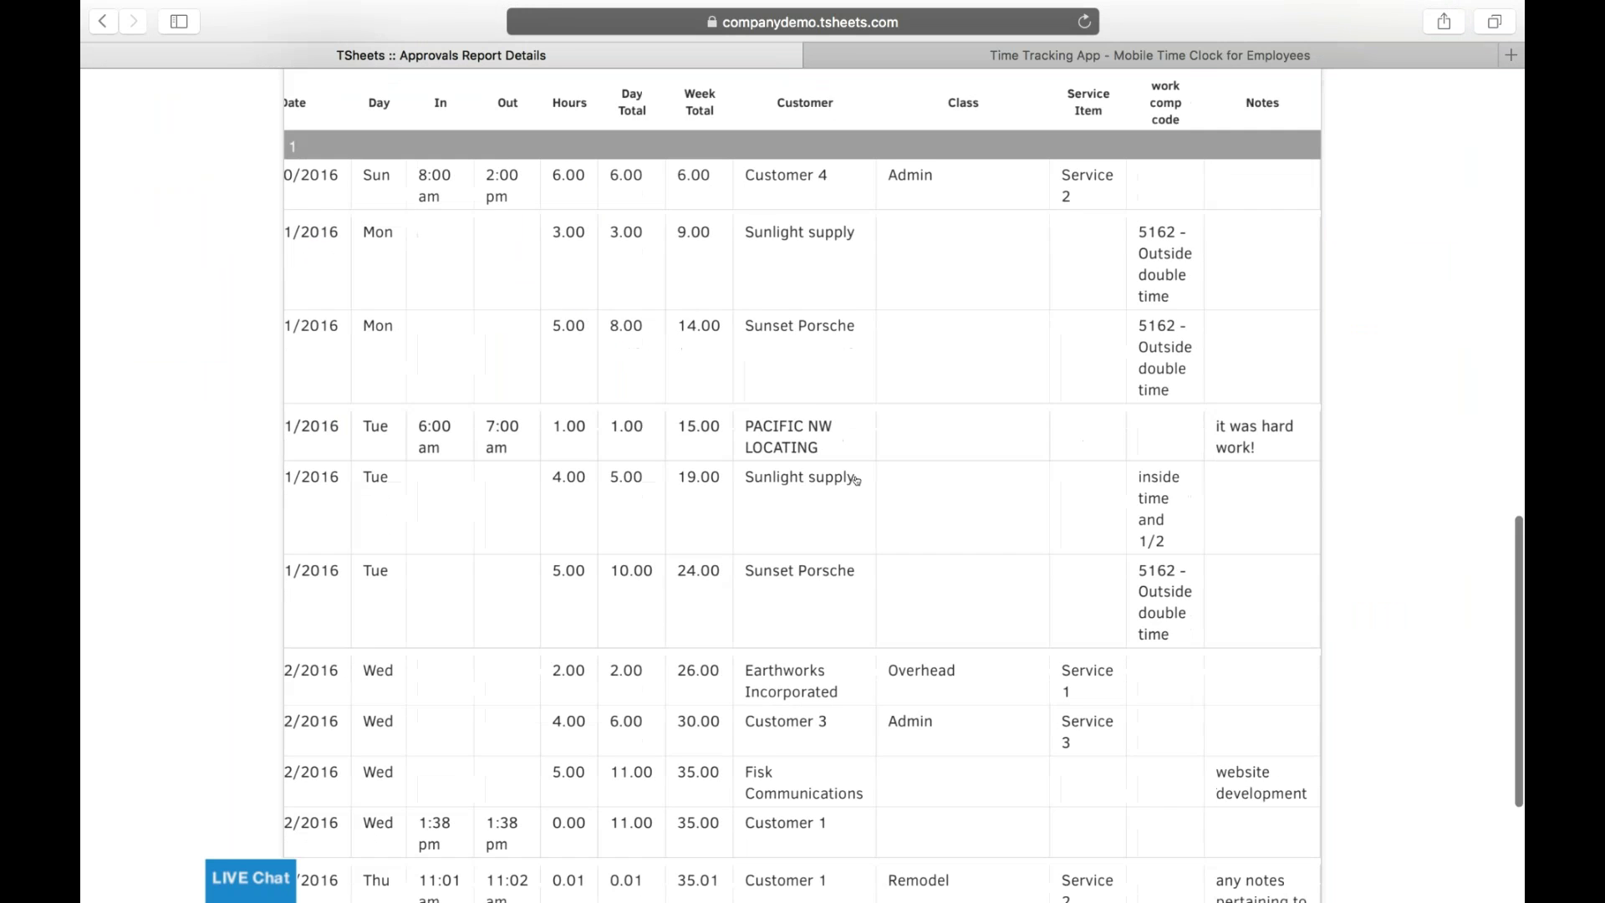
pyautogui.scroll(10, 857, 481)
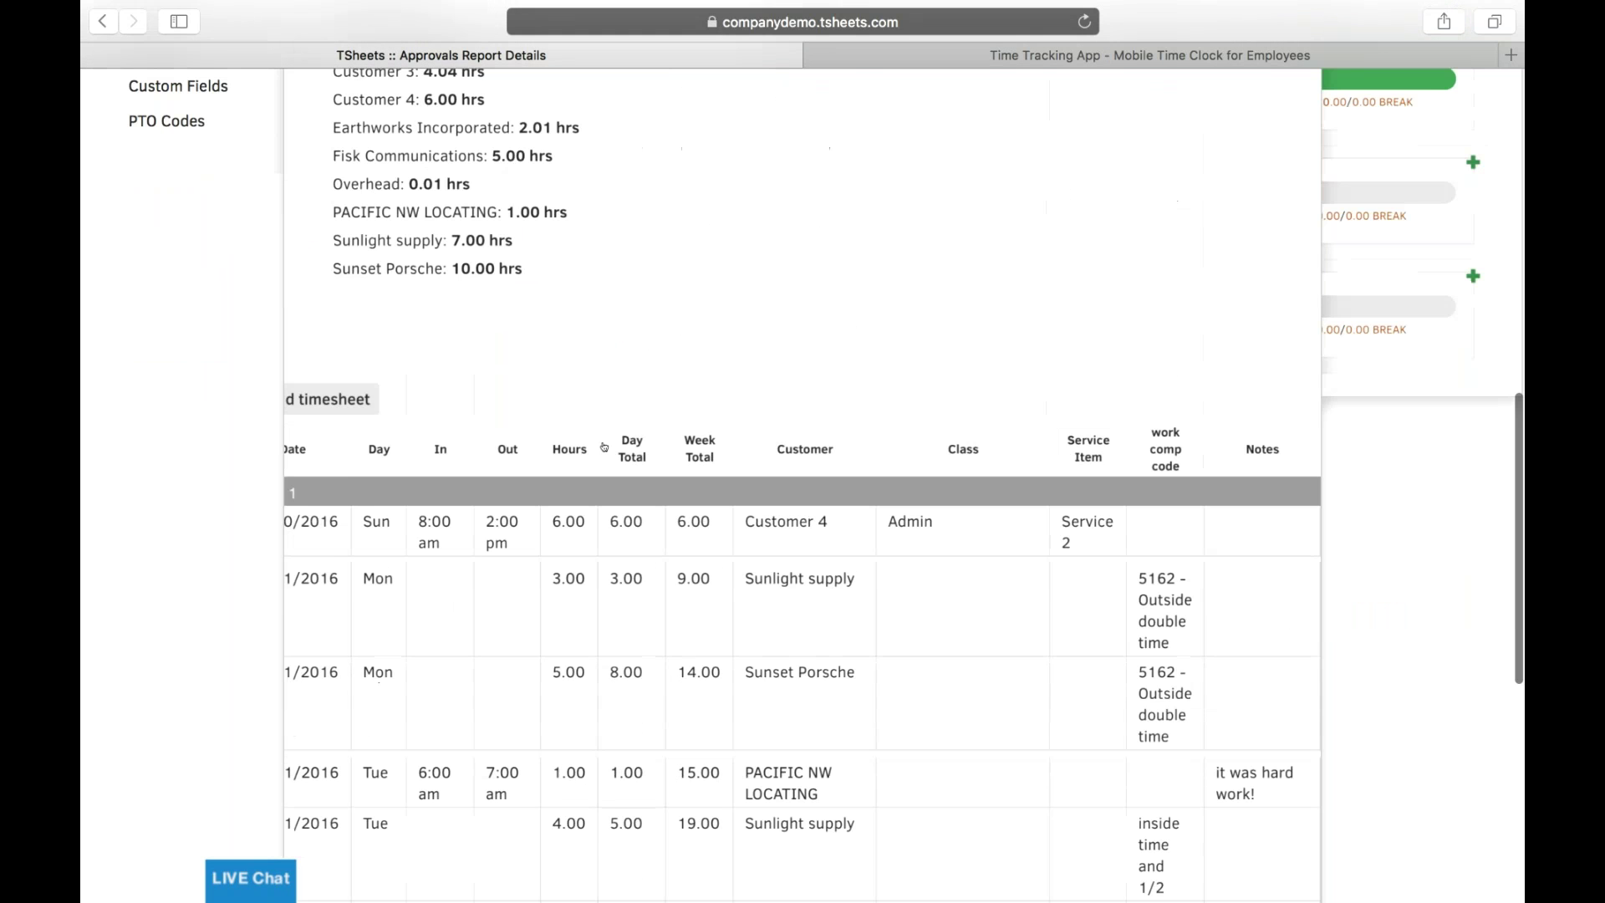
pyautogui.scroll(10, 604, 447)
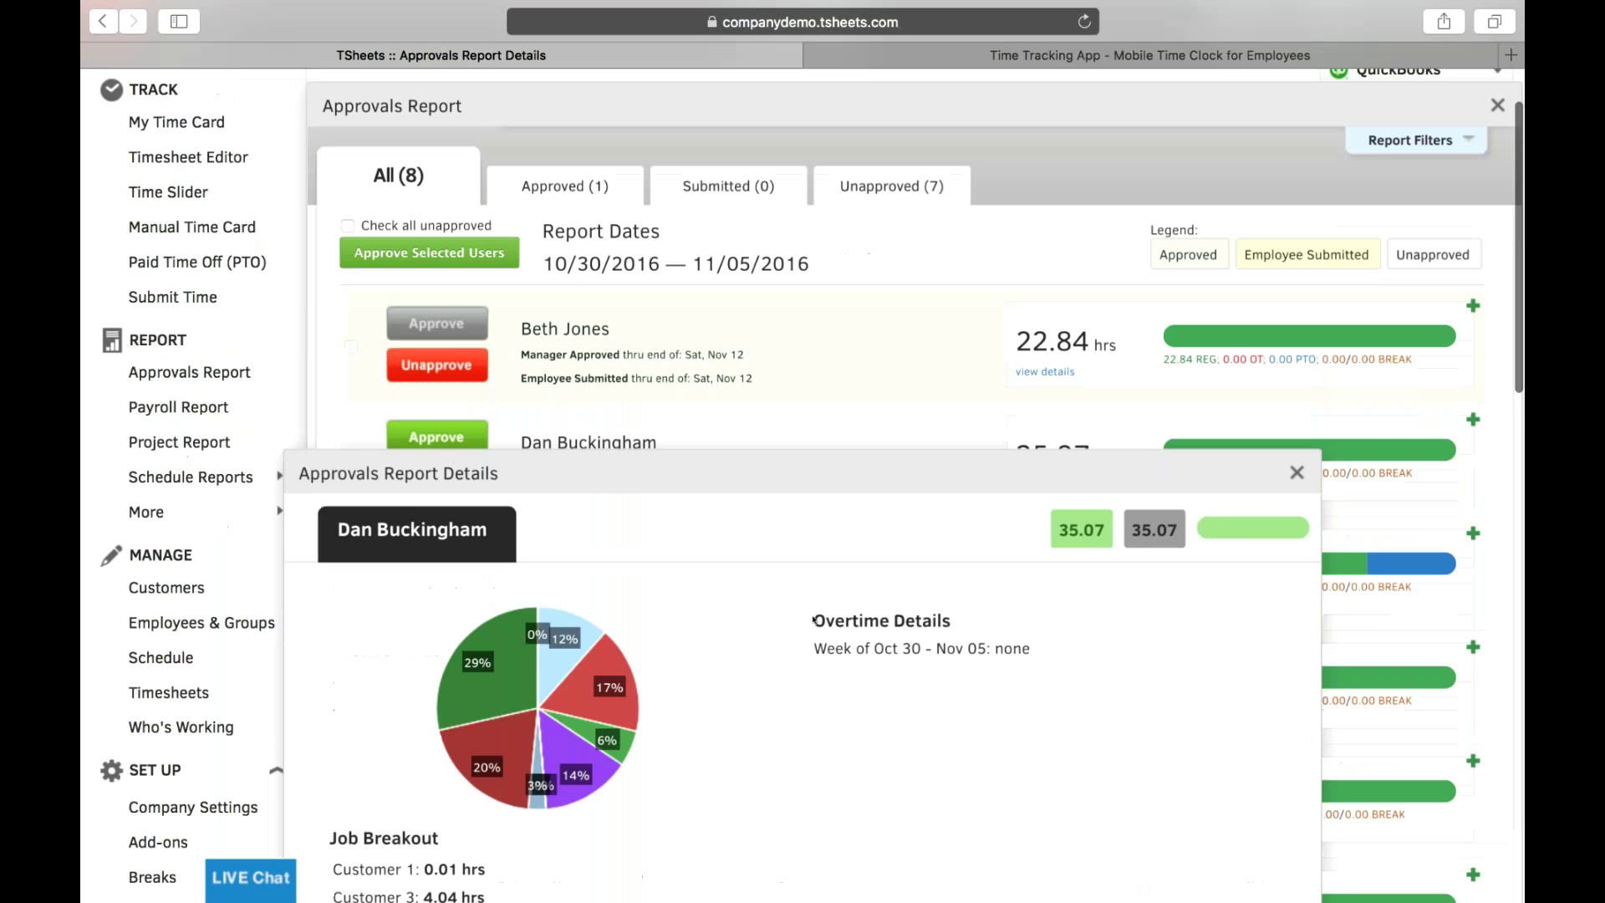
pyautogui.click(1296, 472)
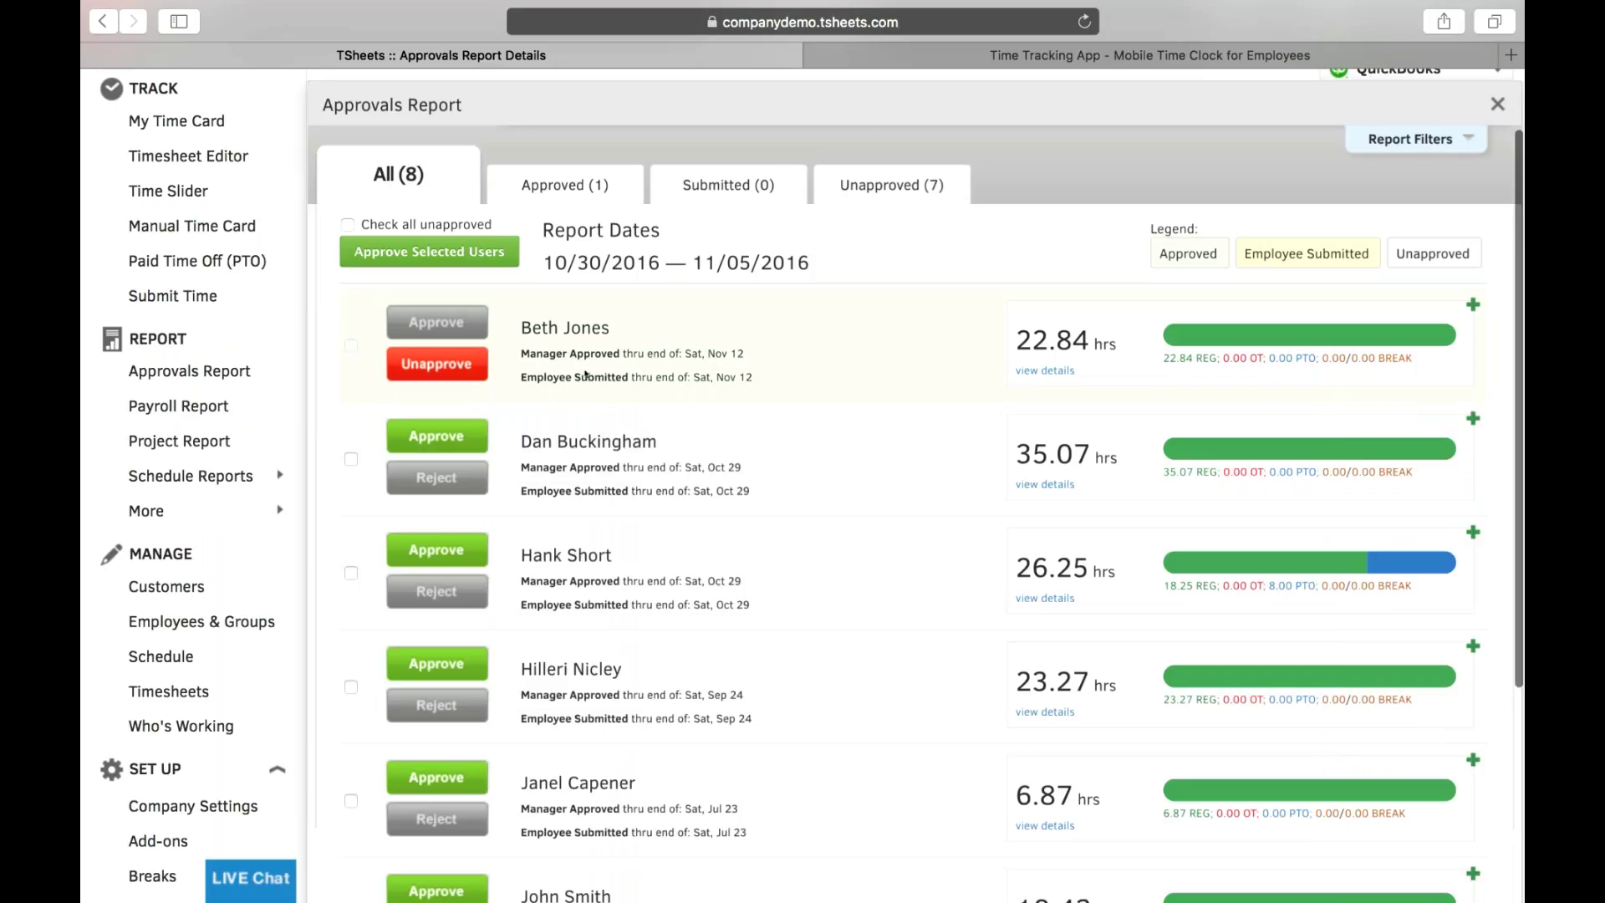
# - Approve the 35.07-hour employee's week, making 2 approved, then close the Approvals Report
pyautogui.click(437, 442)
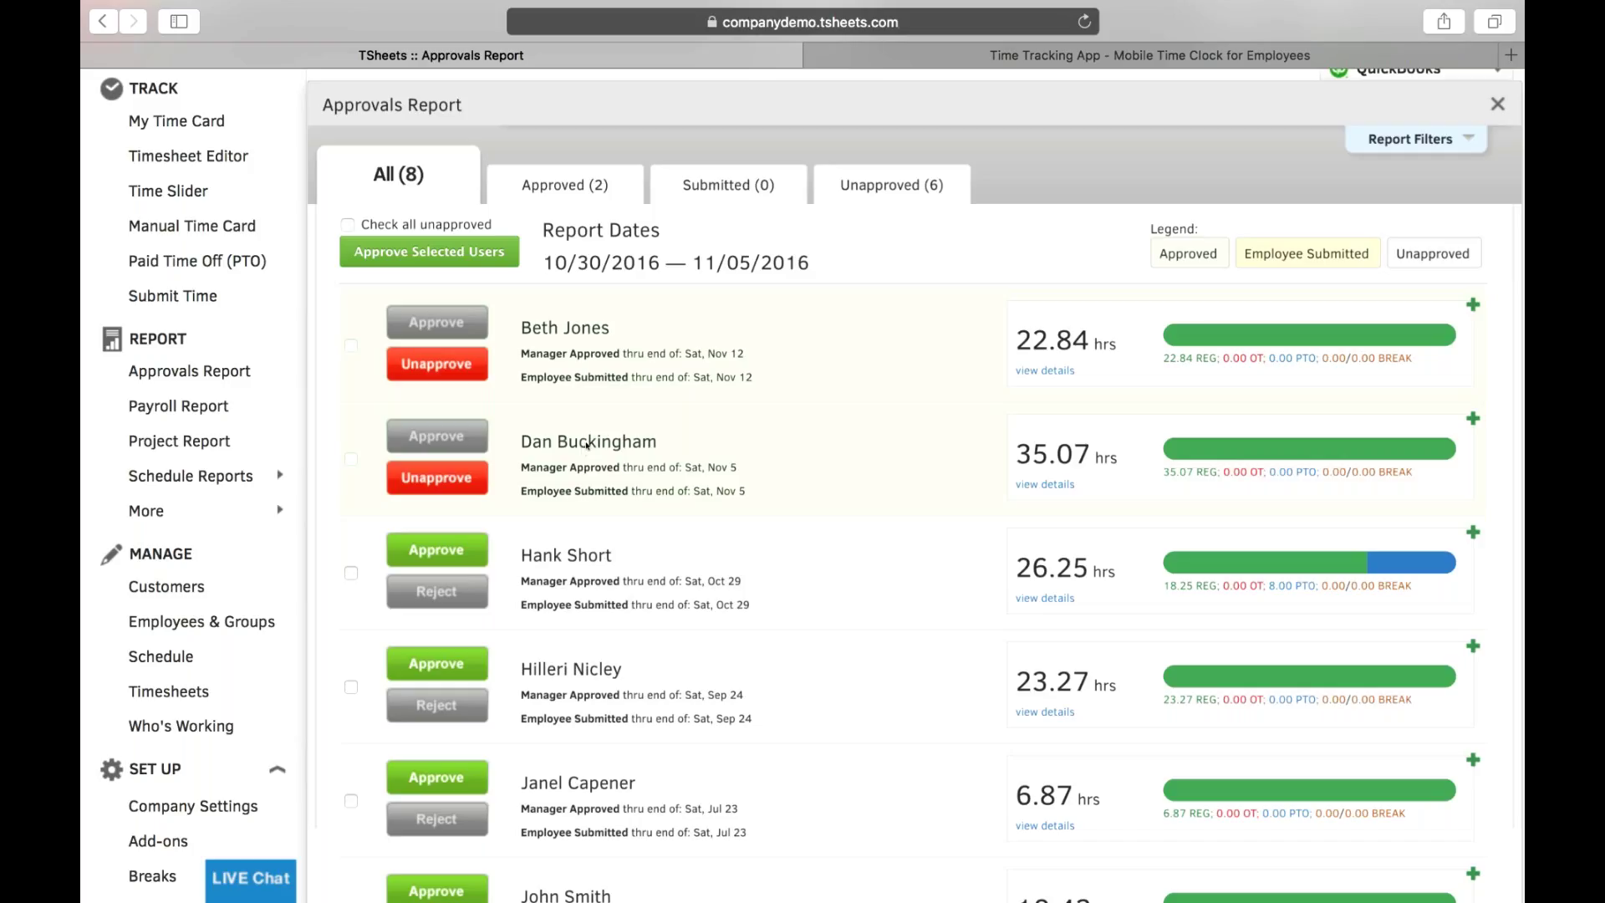
pyautogui.click(1499, 105)
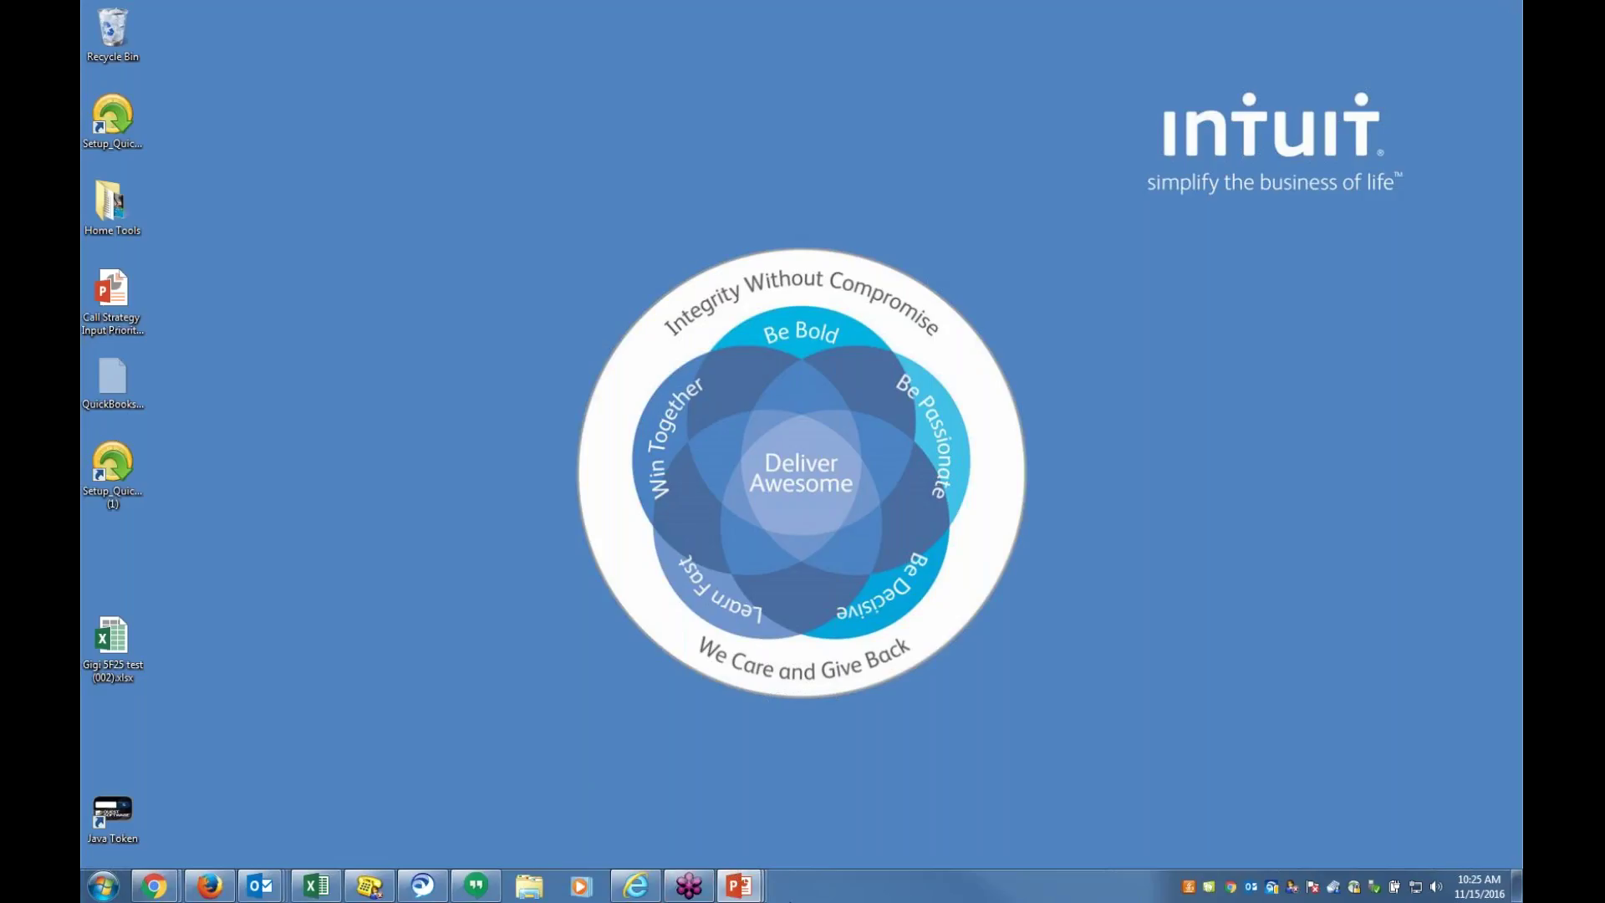
# - Switch back to PowerPoint's EBS Assisted Payroll presenter view on slide 1 of 13
pyautogui.moveTo(724, 893)
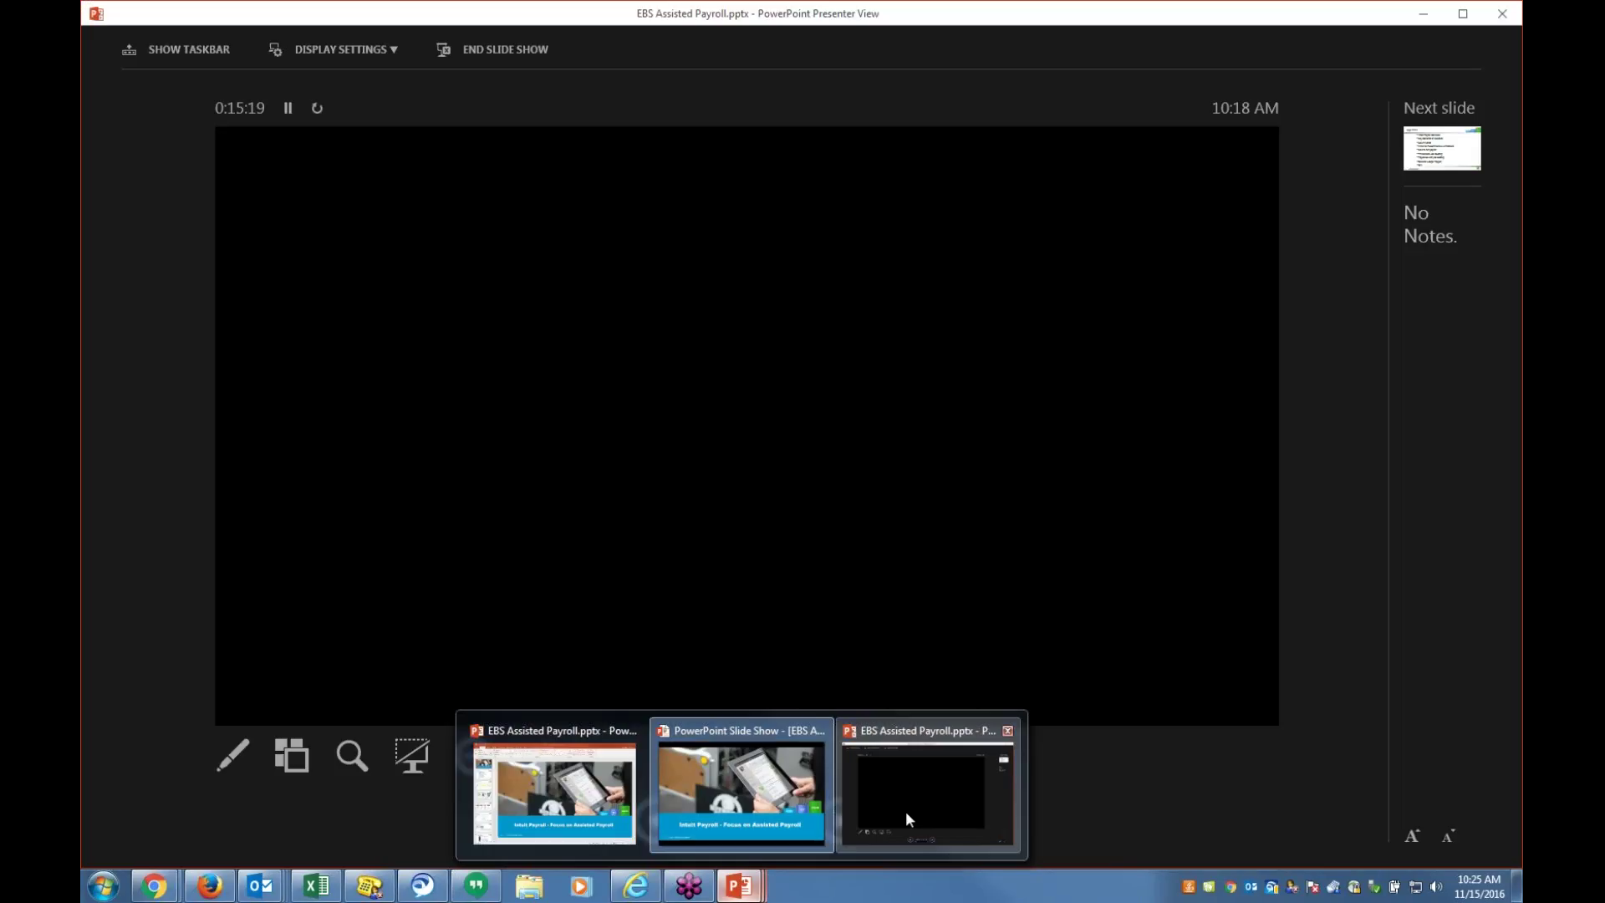
pyautogui.click(905, 811)
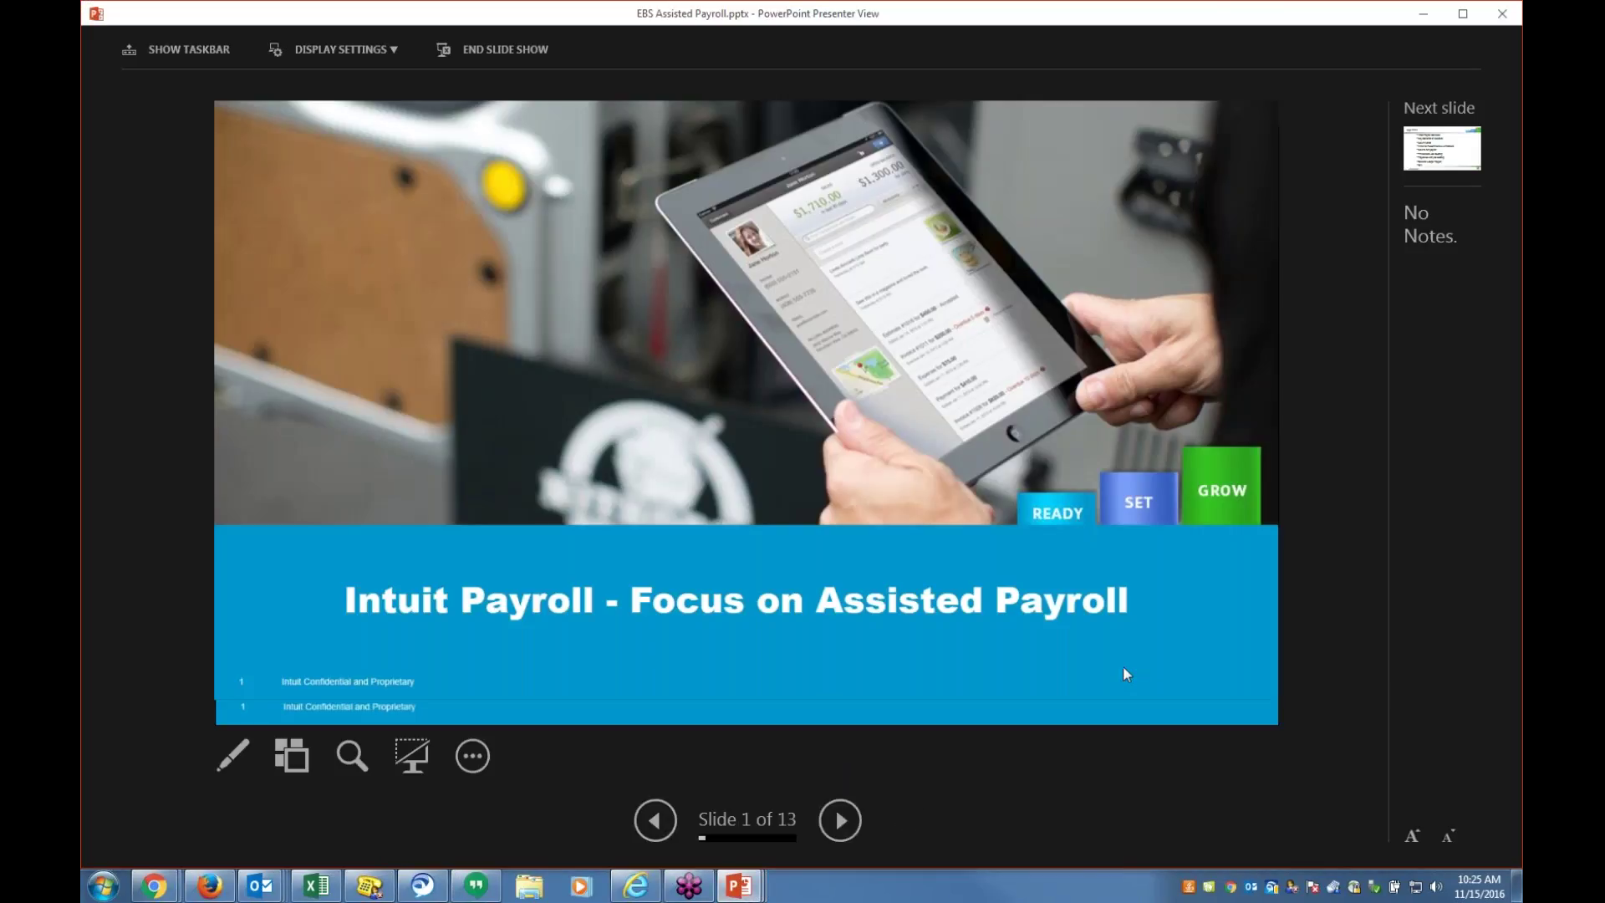